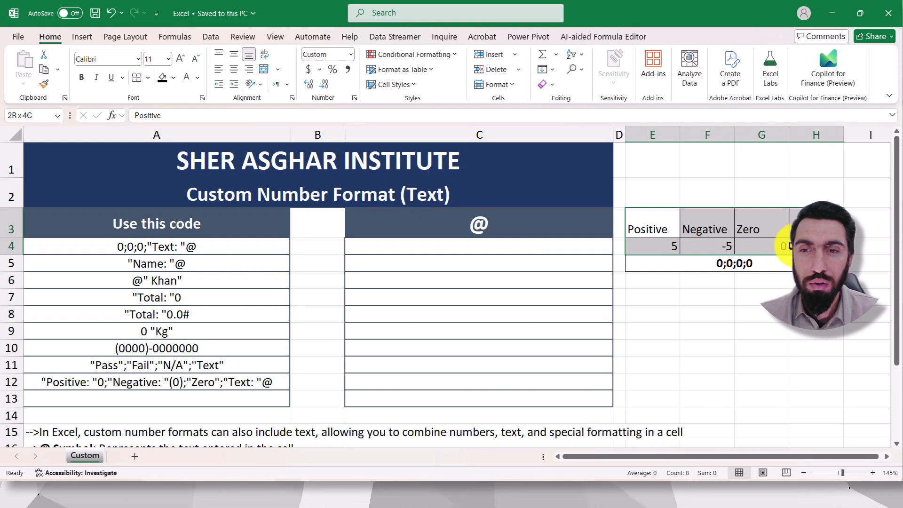
Step: Examine the Custom Number Format (Text) title and the Positive, Negative, Zero and Text sample table in E3:H5
{"action": "left_click", "coordinate": [440, 196]}
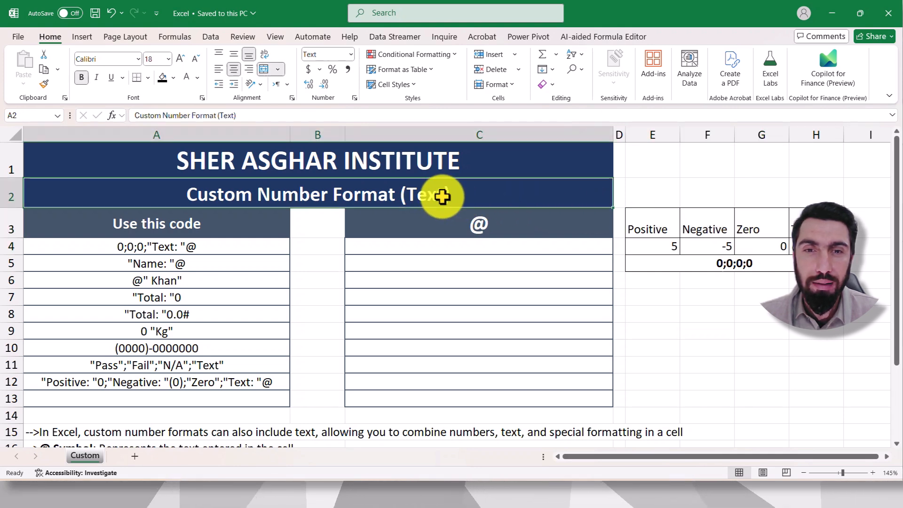
{"action": "left_click", "coordinate": [656, 228]}
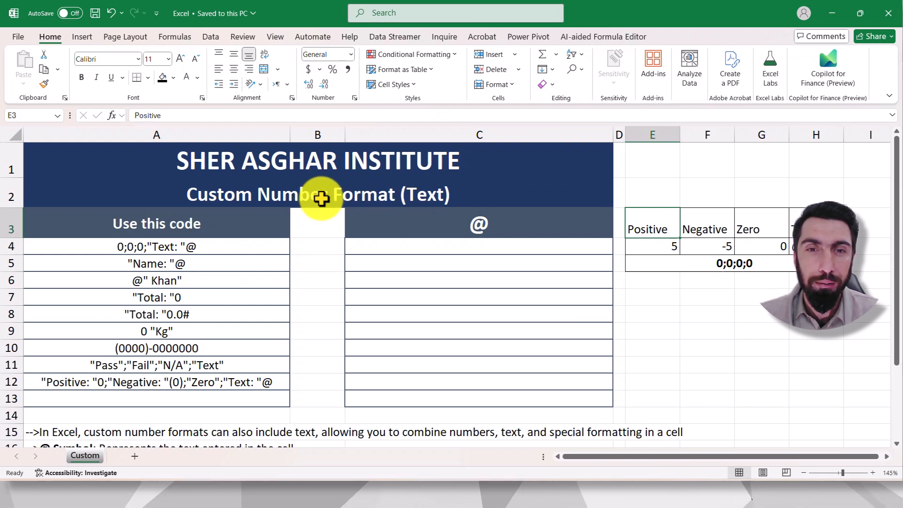
{"action": "left_click", "coordinate": [661, 241]}
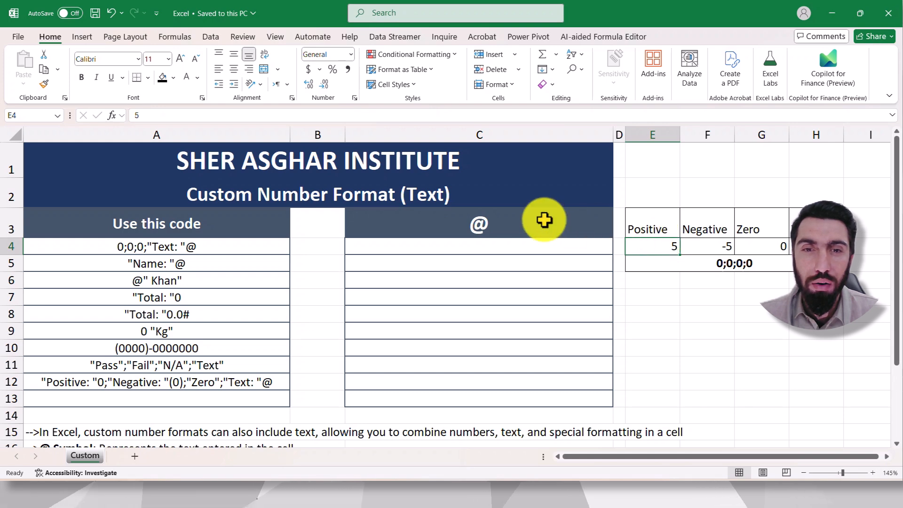
{"action": "left_click", "coordinate": [693, 295]}
{"action": "left_click_drag", "start_coordinate": [653, 227], "coordinate": [779, 256]}
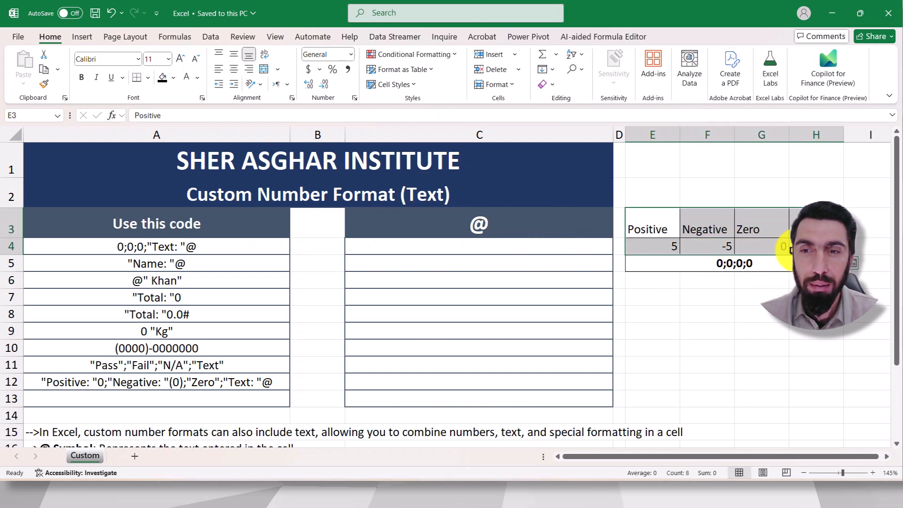
{"action": "left_click", "coordinate": [694, 295]}
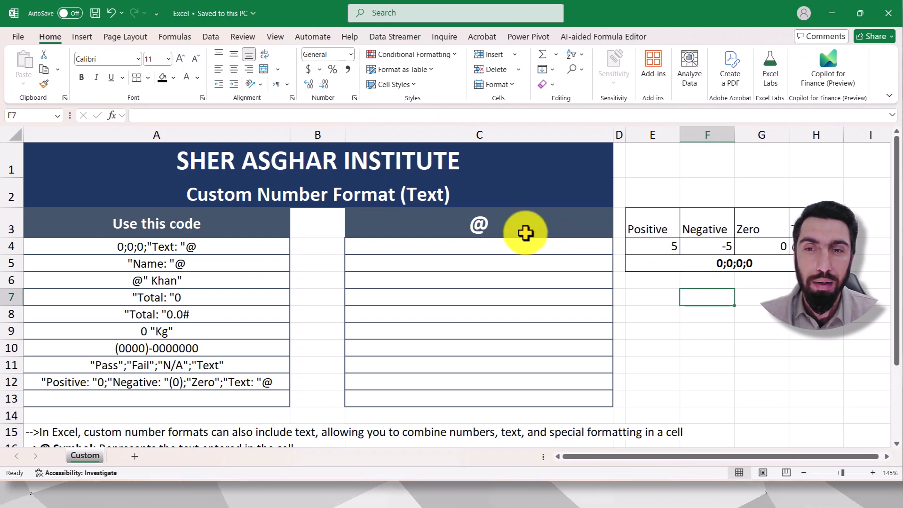
Step: Look through the Custom category's number format codes for cell C4 and leave the format settings without applying any
{"action": "left_click", "coordinate": [512, 242]}
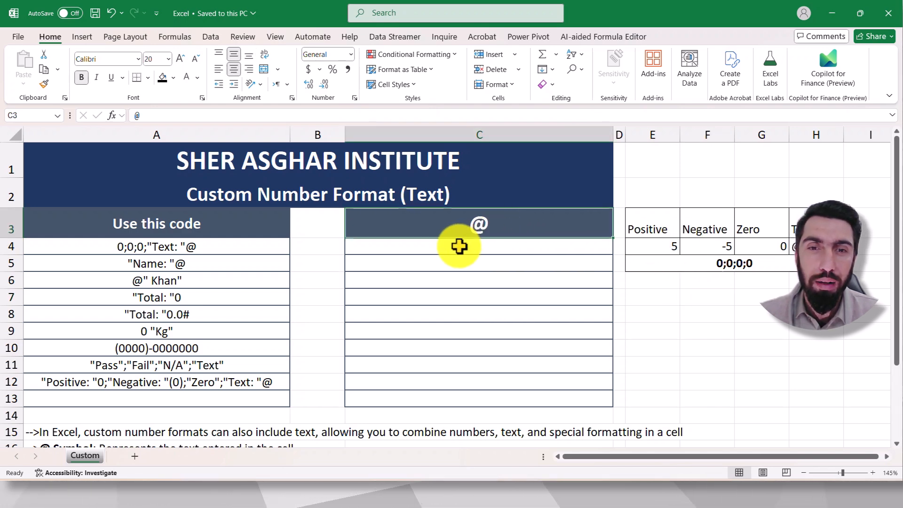
{"action": "left_click", "coordinate": [355, 98]}
{"action": "left_click", "coordinate": [476, 235]}
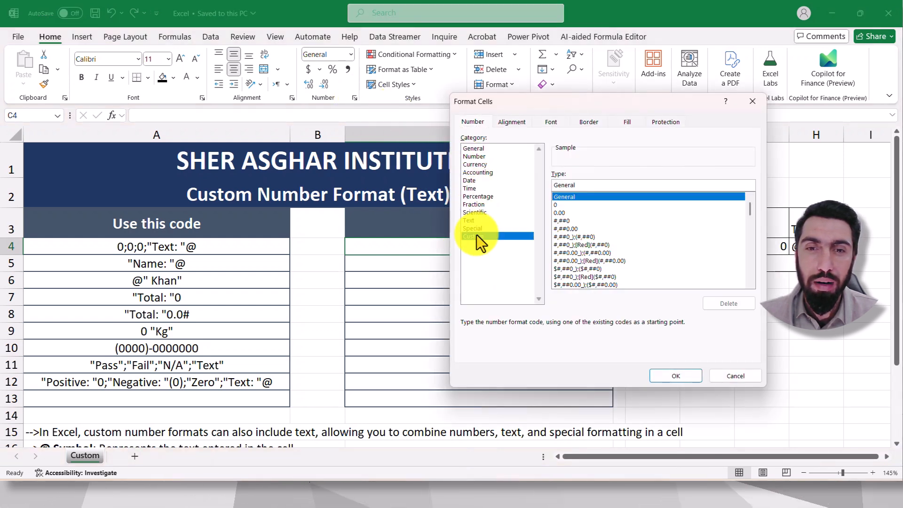
{"action": "left_click_drag", "start_coordinate": [566, 102], "coordinate": [436, 62]}
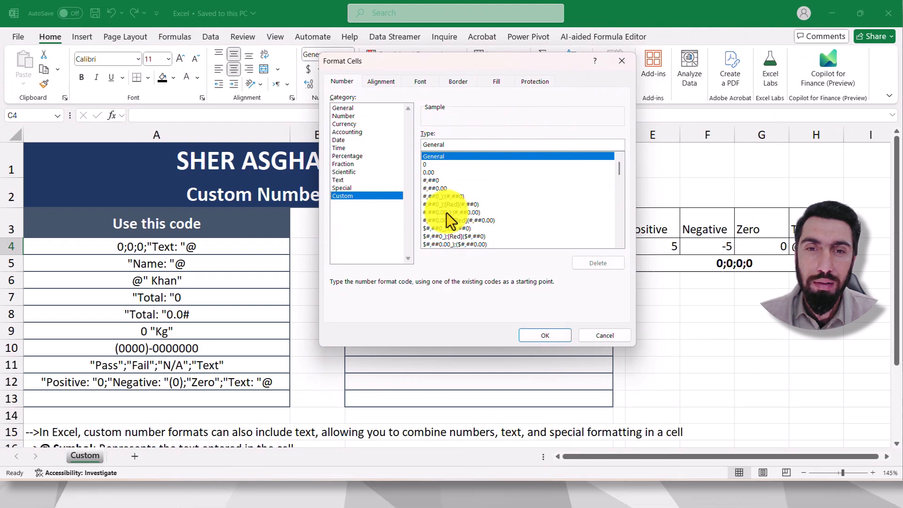
{"action": "left_click", "coordinate": [619, 245]}
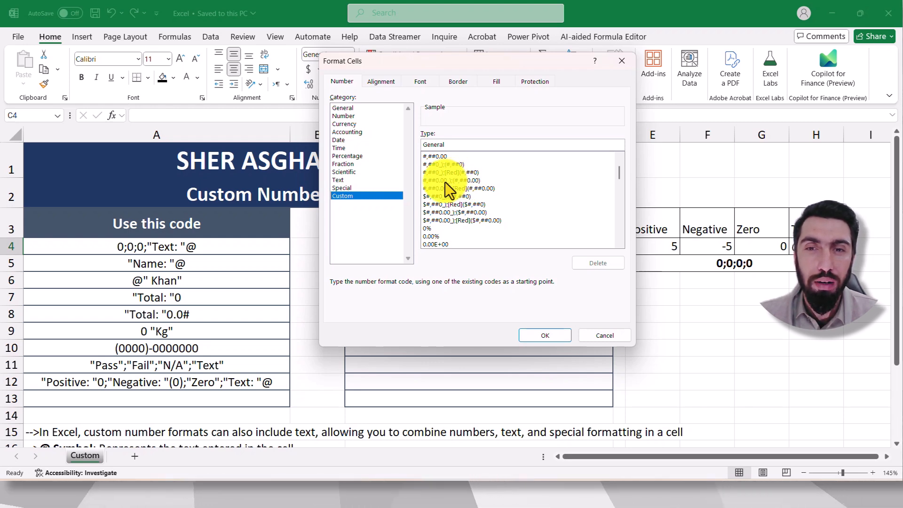
{"action": "left_click", "coordinate": [619, 61]}
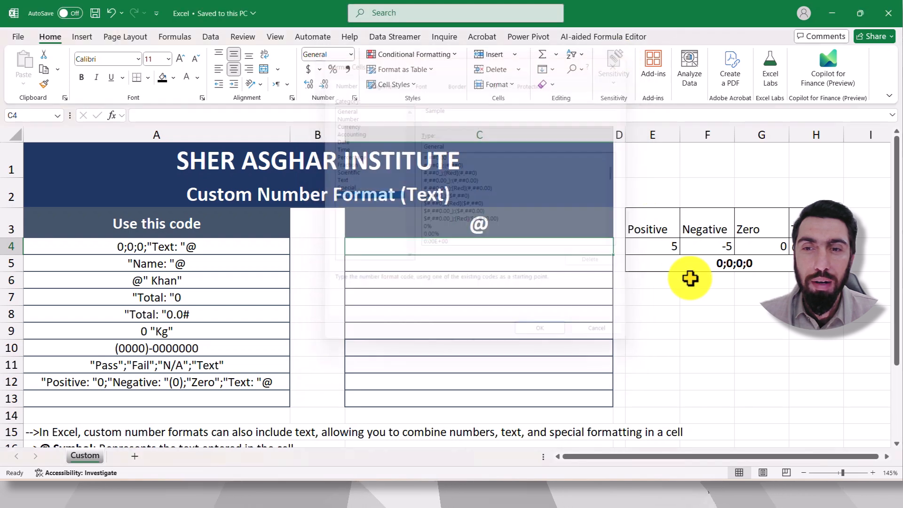
Step: Examine each sample value and heading in E3:H4 against the four-section format code in row 5
{"action": "left_click", "coordinate": [701, 346]}
{"action": "left_click", "coordinate": [643, 243]}
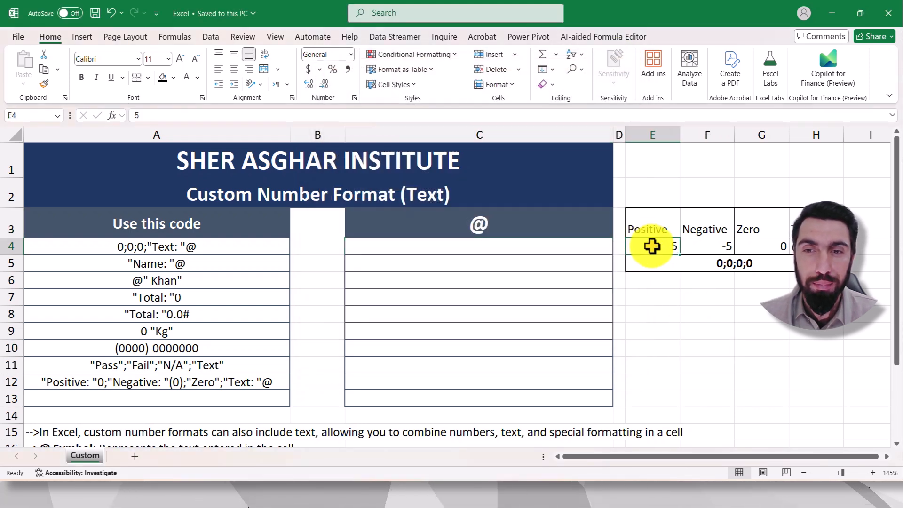
{"action": "left_click", "coordinate": [707, 243]}
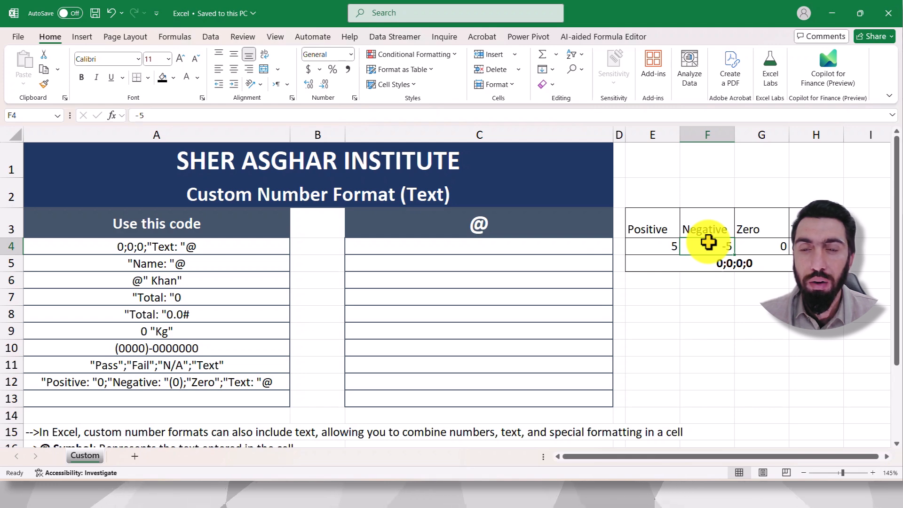
{"action": "left_click", "coordinate": [753, 248]}
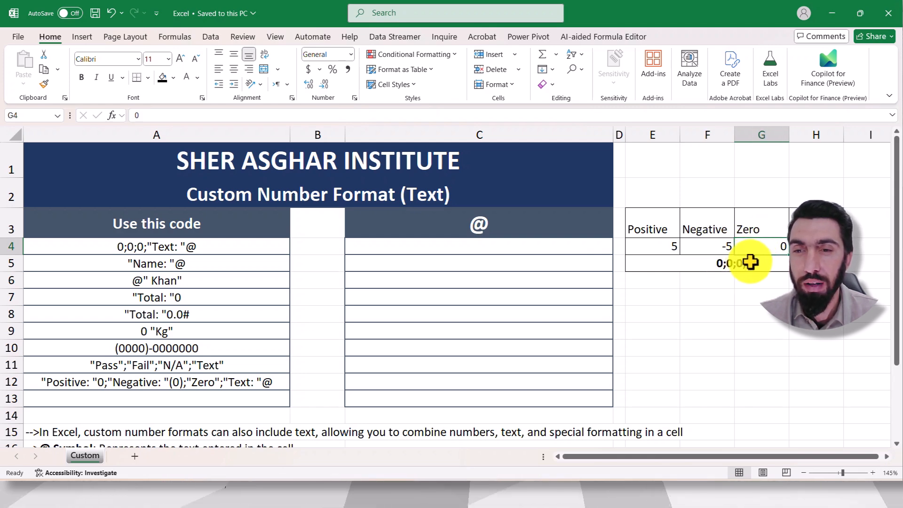
{"action": "left_click", "coordinate": [794, 222]}
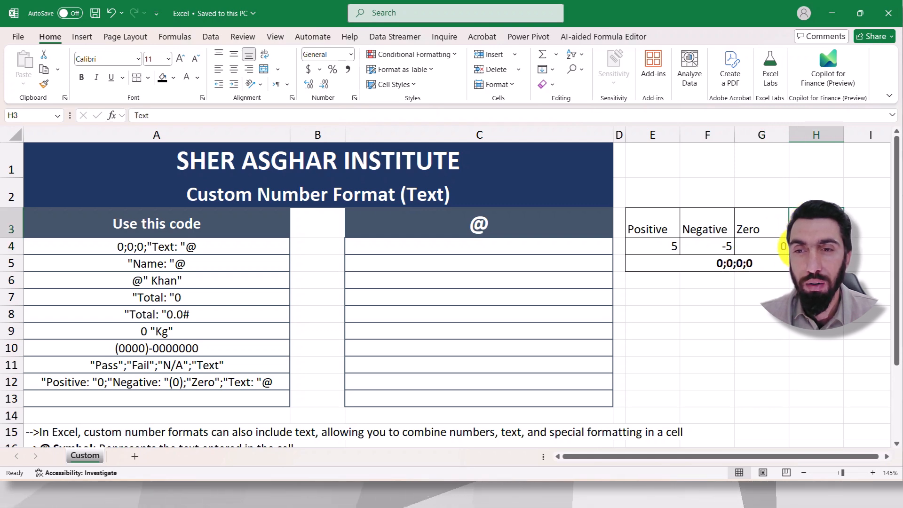
{"action": "left_click", "coordinate": [754, 276]}
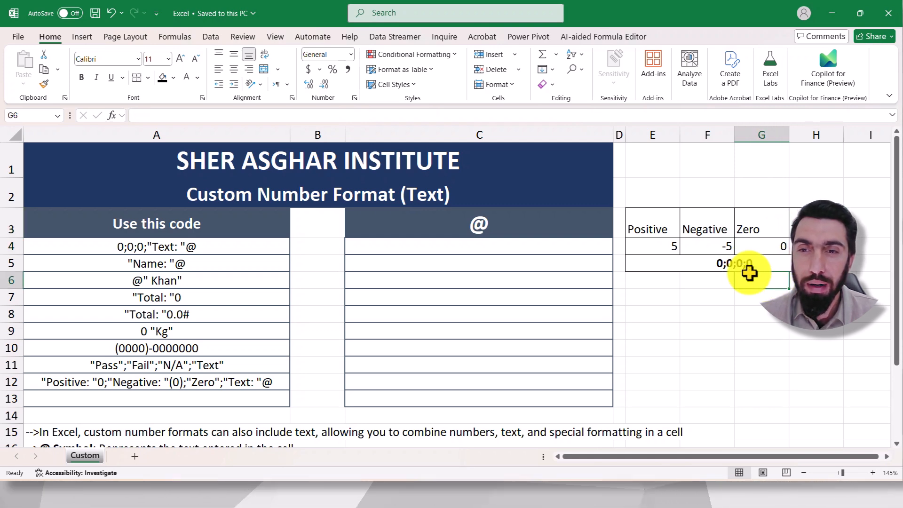
{"action": "left_click", "coordinate": [724, 265]}
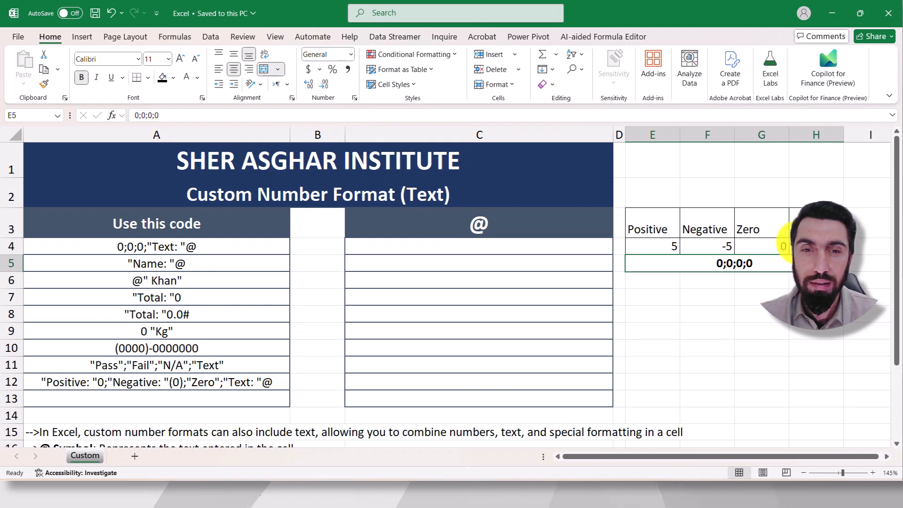
{"action": "left_click", "coordinate": [748, 311]}
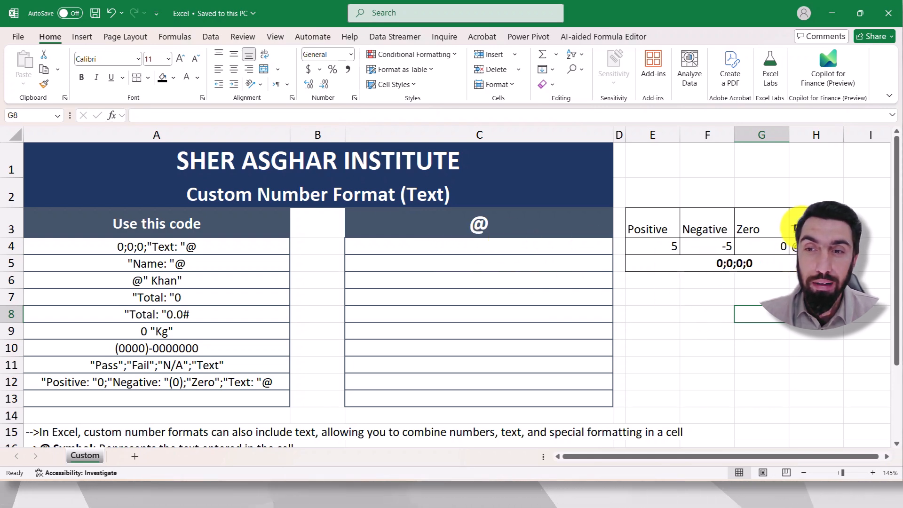
{"action": "left_click", "coordinate": [801, 228]}
{"action": "left_click", "coordinate": [709, 292]}
{"action": "left_click", "coordinate": [648, 229]}
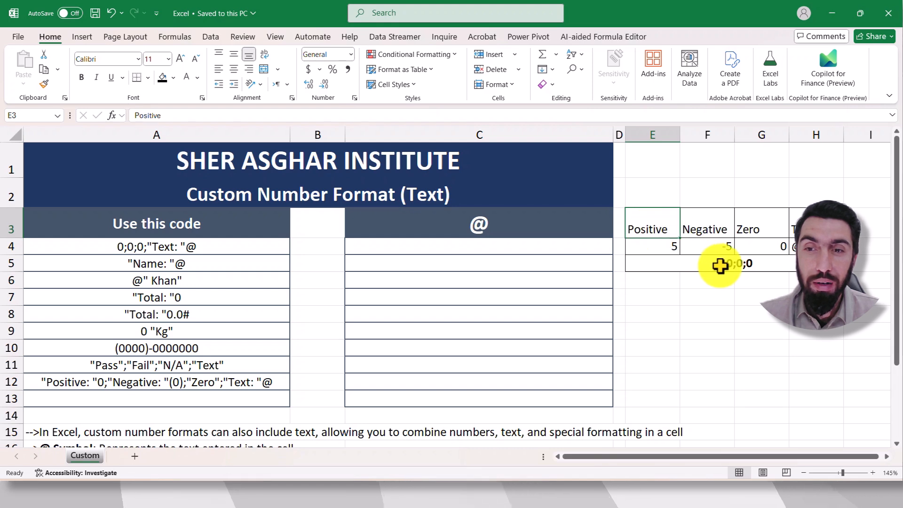
{"action": "left_click", "coordinate": [709, 230]}
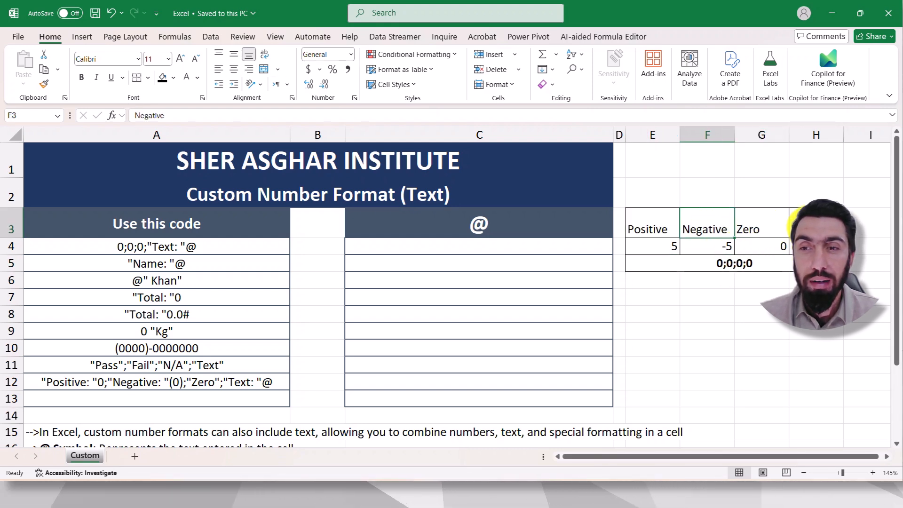
{"action": "left_click", "coordinate": [794, 218]}
{"action": "left_click", "coordinate": [810, 247]}
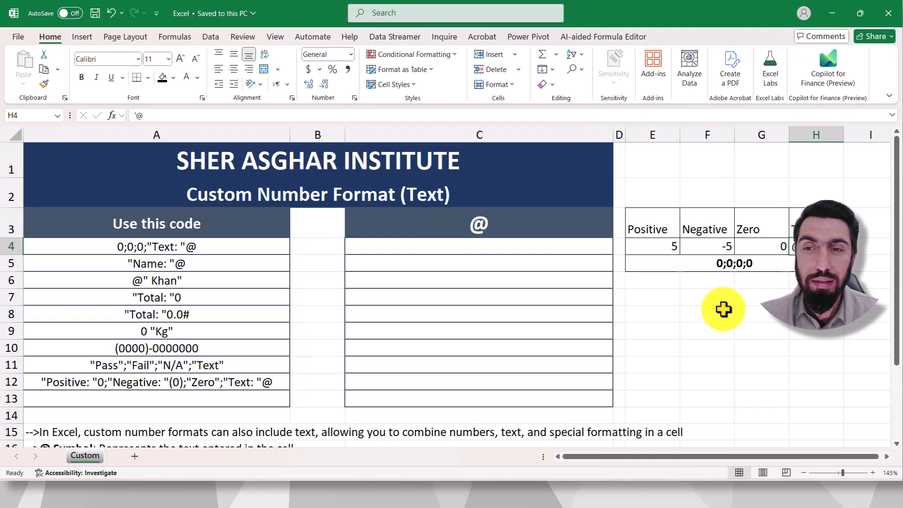
Step: Read the note in row 15 on including text in custom number formats and look over the format codes in column A
{"action": "scroll", "coordinate": [723, 309], "scroll_direction": "down", "scroll_amount": 1}
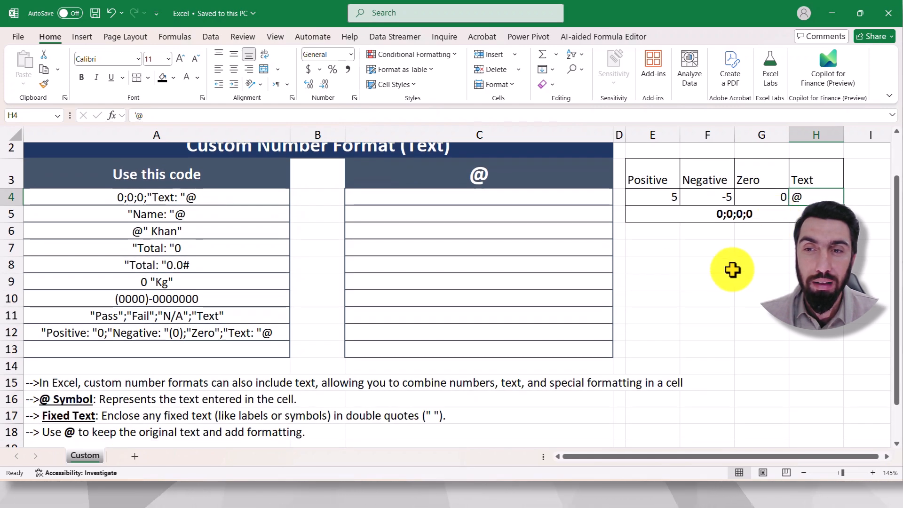
{"action": "scroll", "coordinate": [665, 252], "scroll_direction": "down", "scroll_amount": 2}
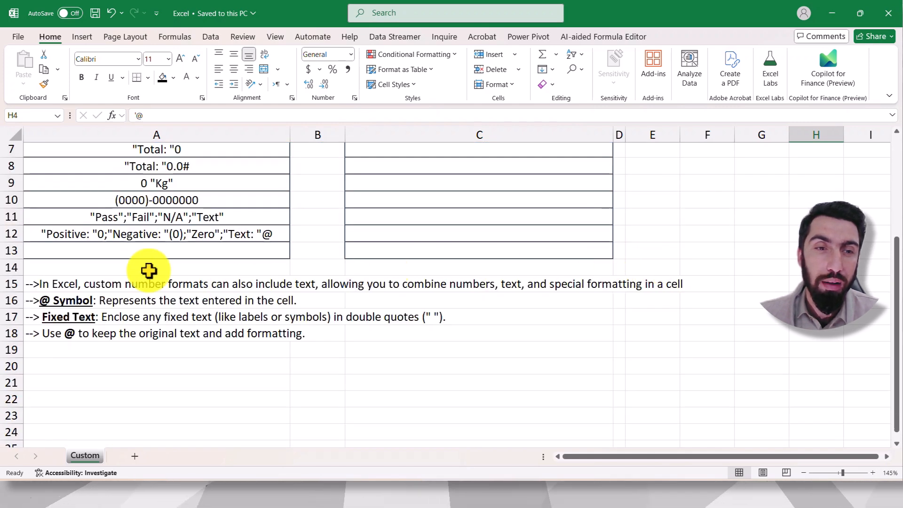
{"action": "scroll", "coordinate": [120, 297], "scroll_direction": "down", "scroll_amount": 2}
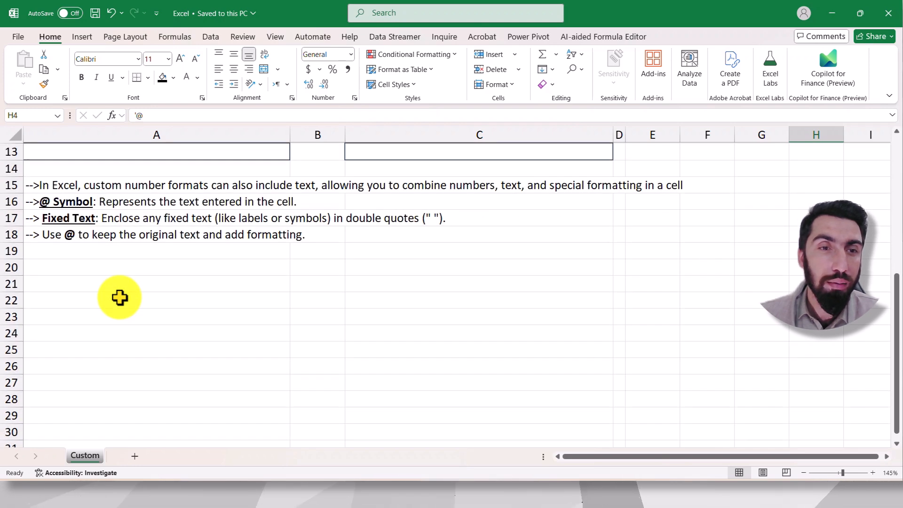
{"action": "left_click", "coordinate": [181, 269]}
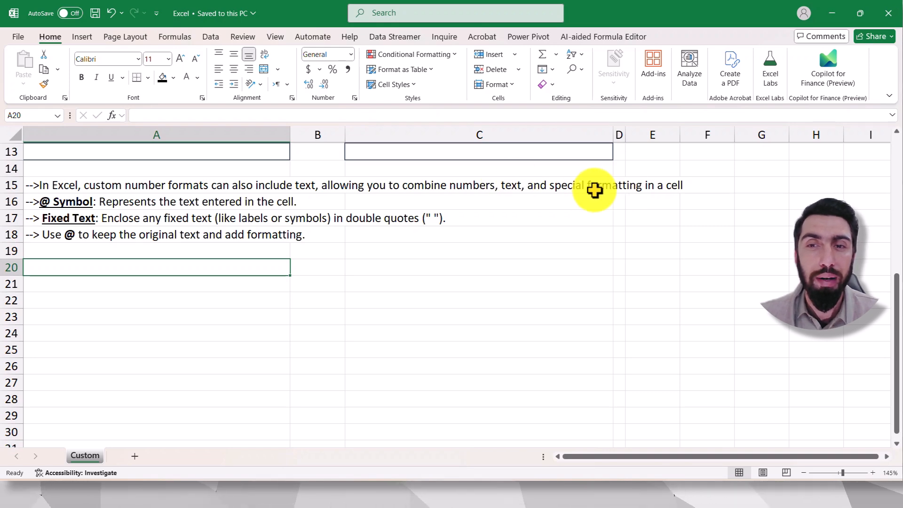
{"action": "scroll", "coordinate": [244, 240], "scroll_direction": "up", "scroll_amount": 4}
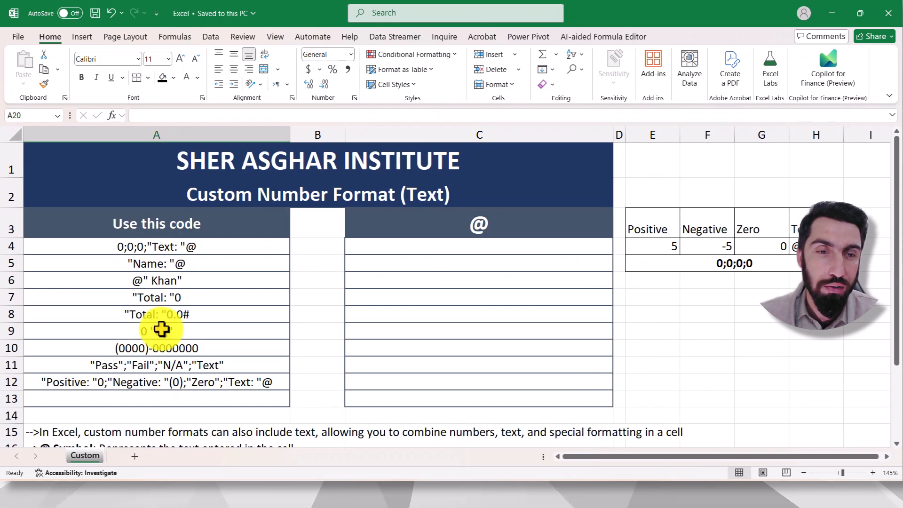
{"action": "scroll", "coordinate": [327, 370], "scroll_direction": "down", "scroll_amount": 1}
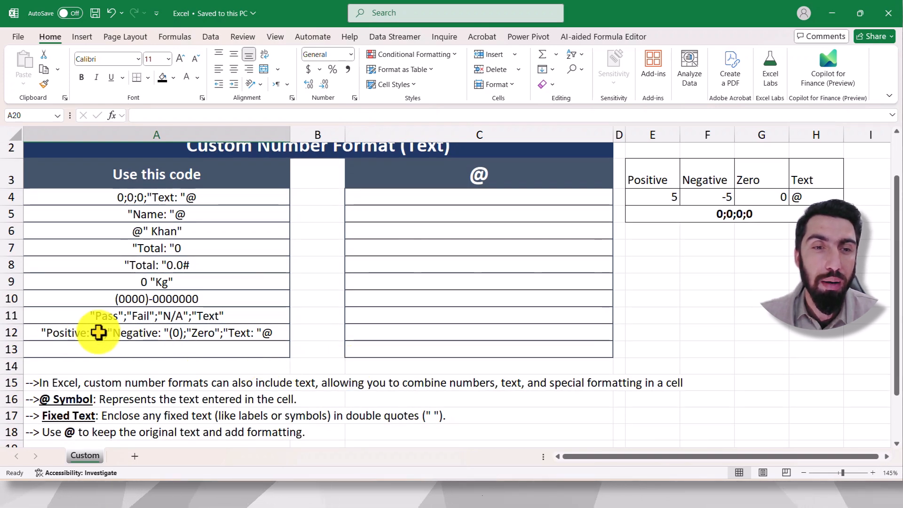
{"action": "scroll", "coordinate": [98, 333], "scroll_direction": "down", "scroll_amount": 3}
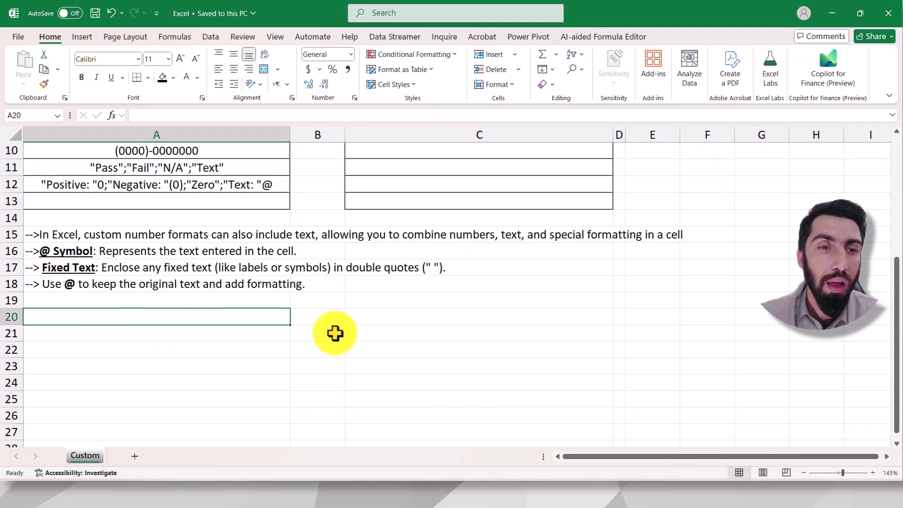
{"action": "scroll", "coordinate": [333, 333], "scroll_direction": "down", "scroll_amount": 1}
{"action": "left_click", "coordinate": [394, 297]}
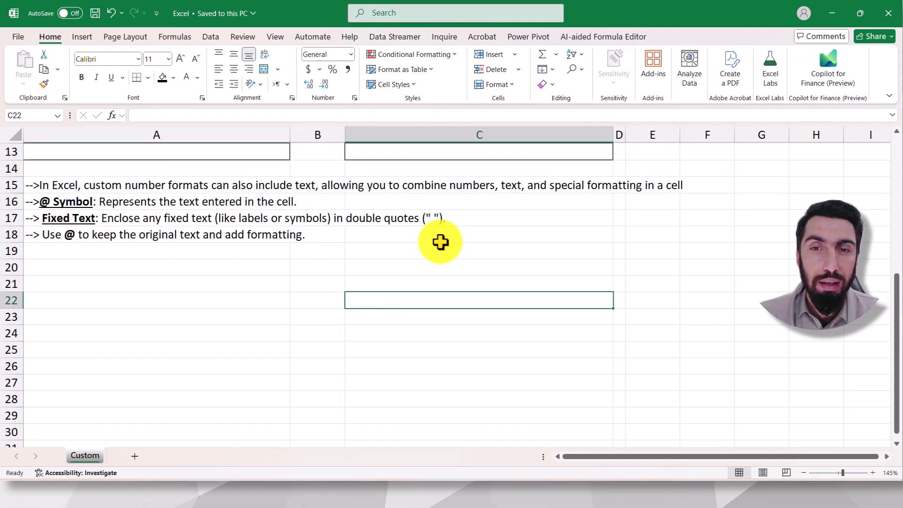
Step: Read the notes on the @ symbol and fixed text in A16:A18, comparing them with the Text sample in H4
{"action": "left_click", "coordinate": [238, 284]}
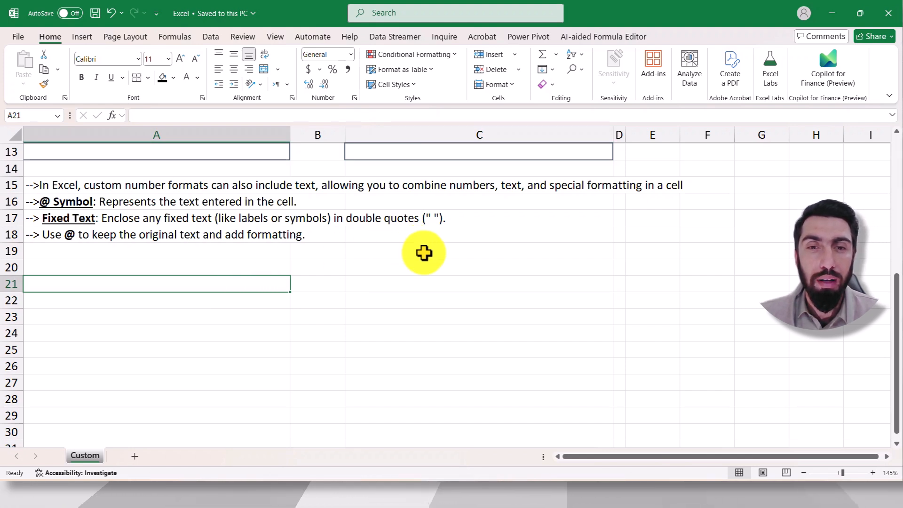
{"action": "left_click", "coordinate": [61, 202]}
{"action": "left_click", "coordinate": [186, 284]}
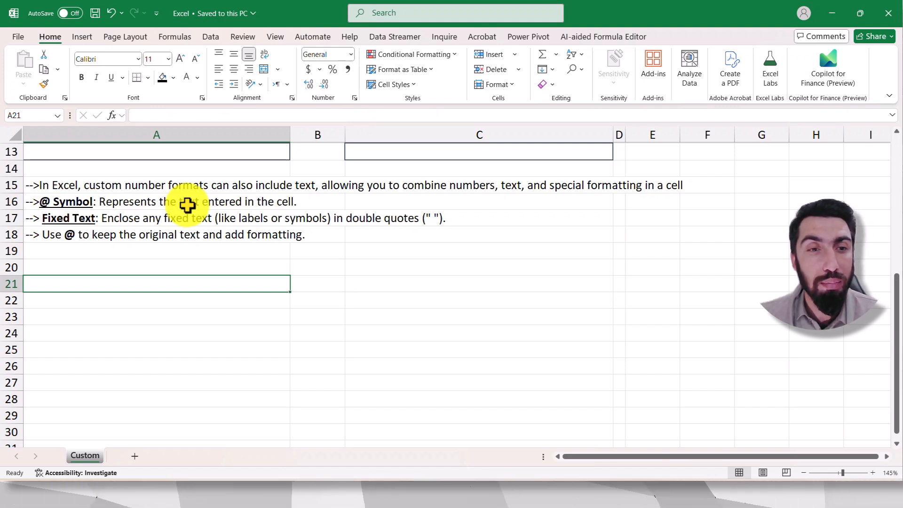
{"action": "left_click", "coordinate": [84, 217]}
{"action": "left_click", "coordinate": [222, 260]}
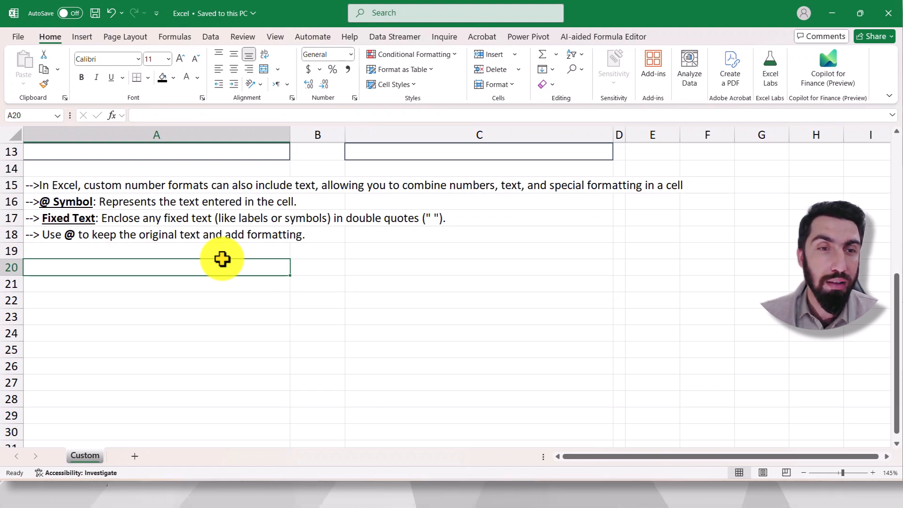
{"action": "left_click", "coordinate": [92, 222]}
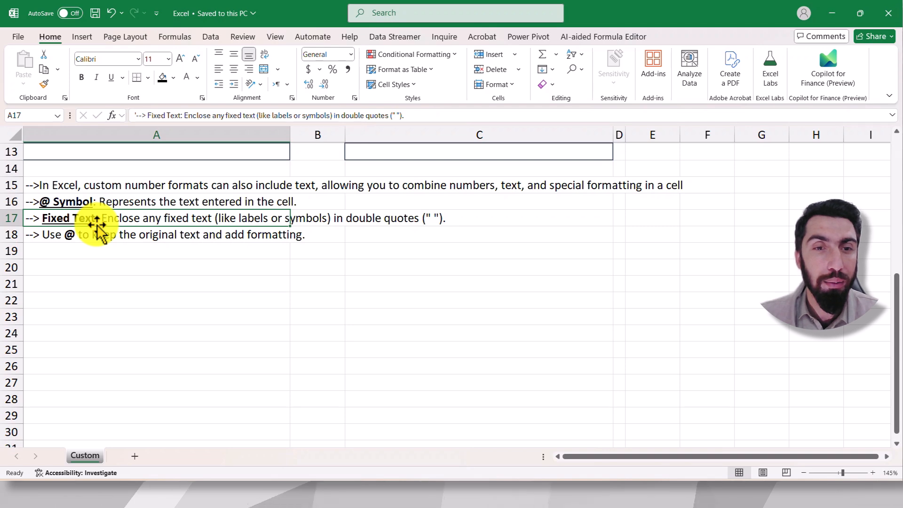
{"action": "left_click", "coordinate": [115, 203]}
{"action": "scroll", "coordinate": [127, 207], "scroll_direction": "up", "scroll_amount": 3}
{"action": "scroll", "coordinate": [514, 201], "scroll_direction": "up", "scroll_amount": 1}
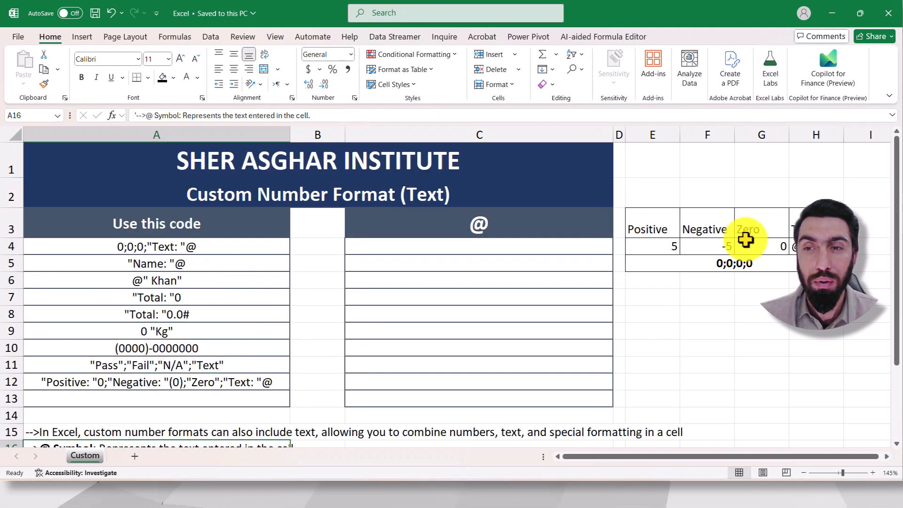
{"action": "left_click", "coordinate": [804, 246]}
{"action": "scroll", "coordinate": [391, 339], "scroll_direction": "down", "scroll_amount": 3}
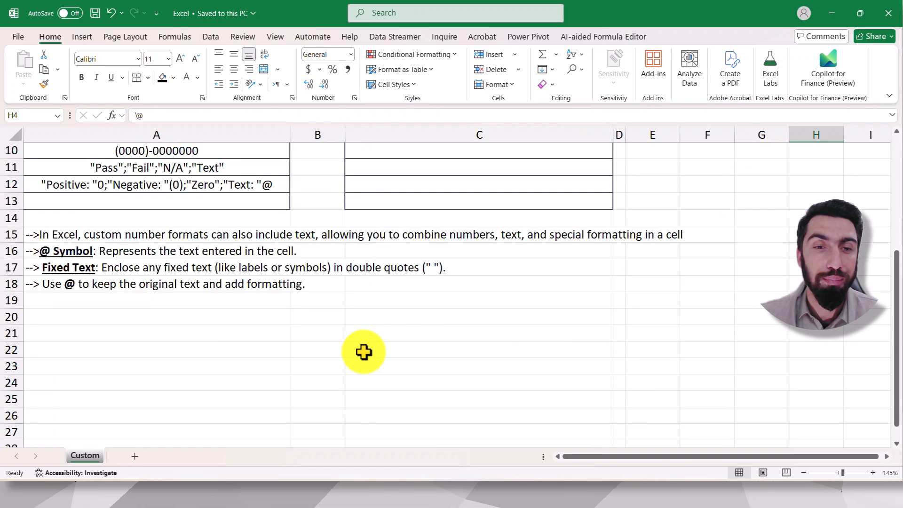
{"action": "left_click", "coordinate": [112, 284]}
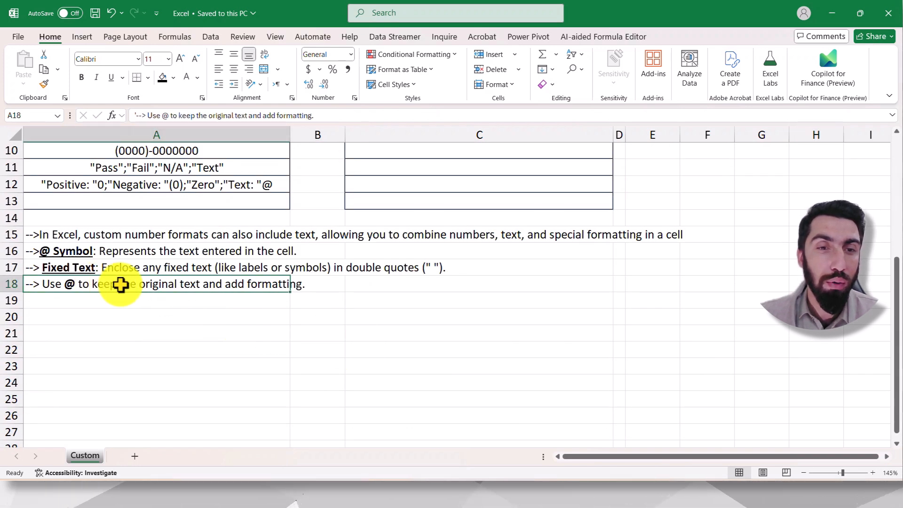
Step: Apply the custom number format 0" Kg" to the empty cells C4:C13
{"action": "scroll", "coordinate": [381, 320], "scroll_direction": "up", "scroll_amount": 3}
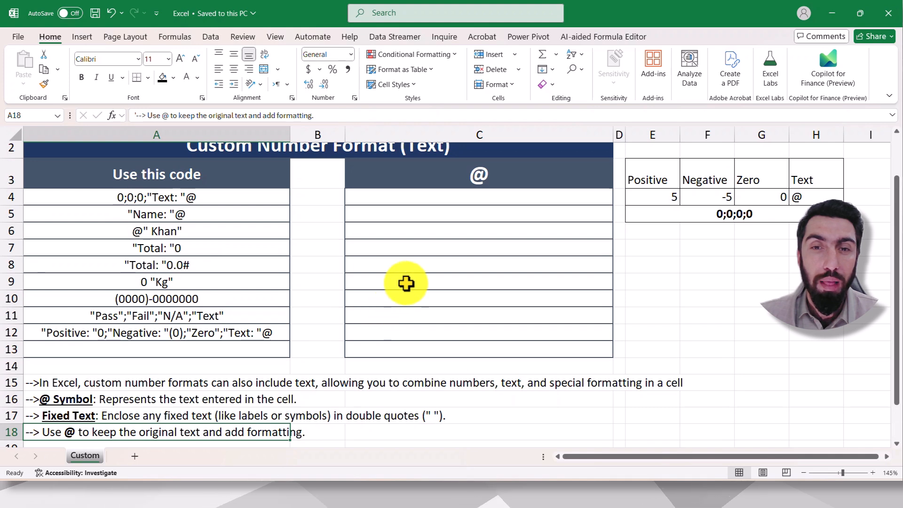
{"action": "left_click_drag", "start_coordinate": [468, 197], "coordinate": [476, 346]}
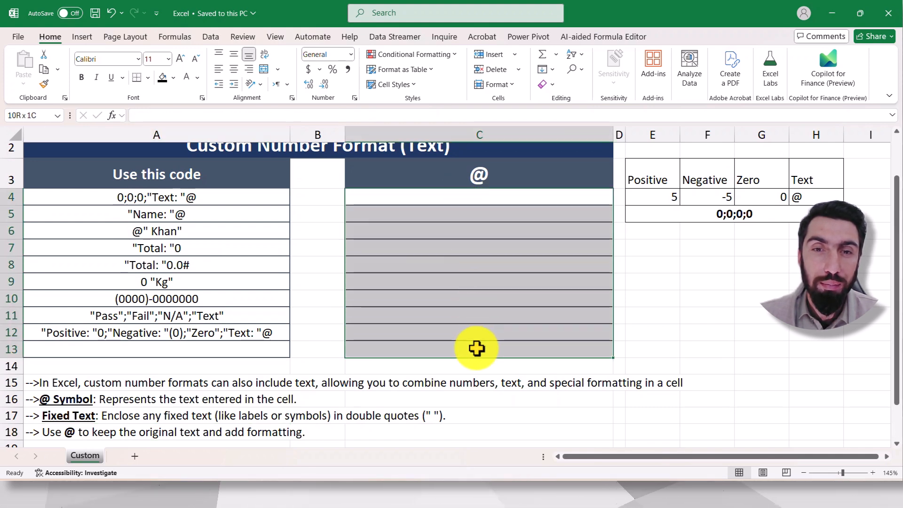
{"action": "left_click", "coordinate": [355, 98]}
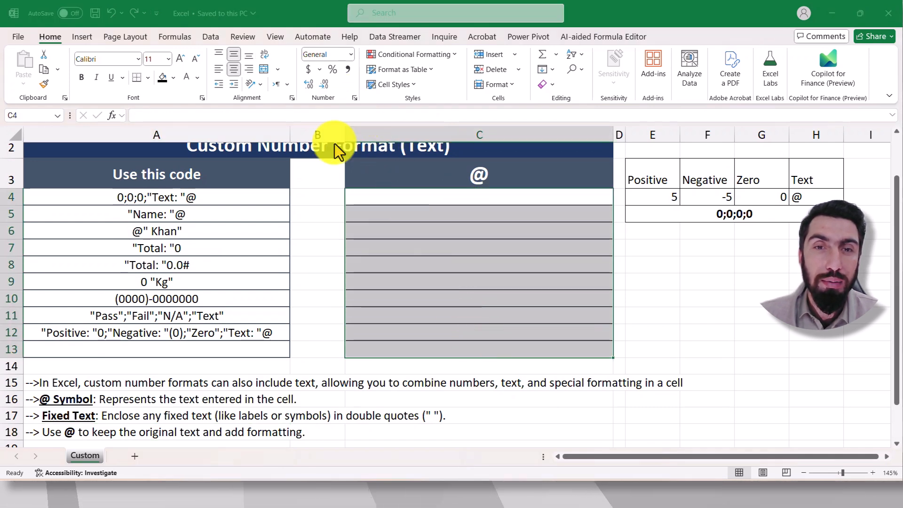
{"action": "left_click", "coordinate": [359, 196]}
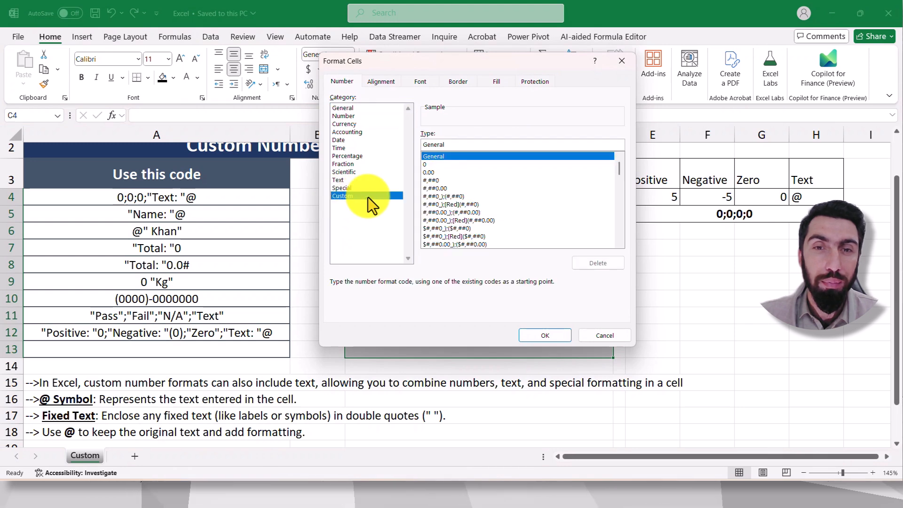
{"action": "double_click", "coordinate": [467, 144]}
{"action": "type", "text": "0"}
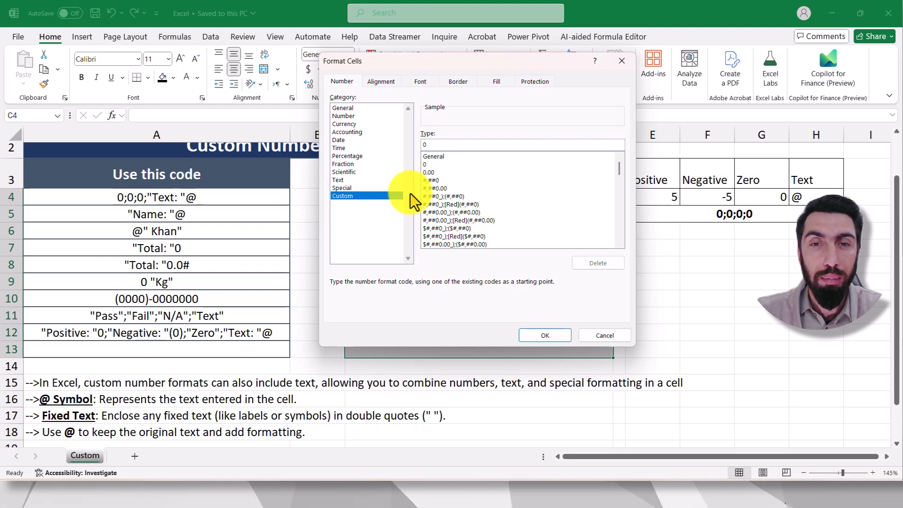
{"action": "type", "text": "\" Kg\""}
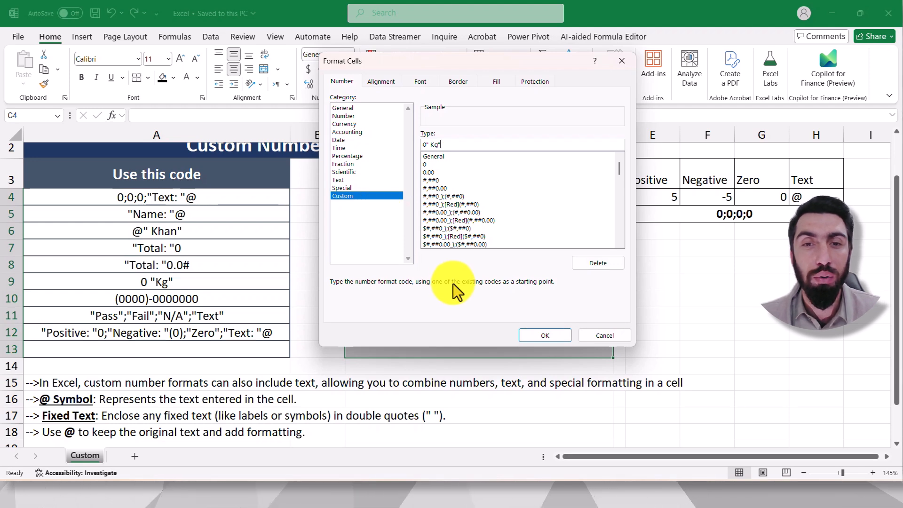
{"action": "left_click", "coordinate": [545, 336]}
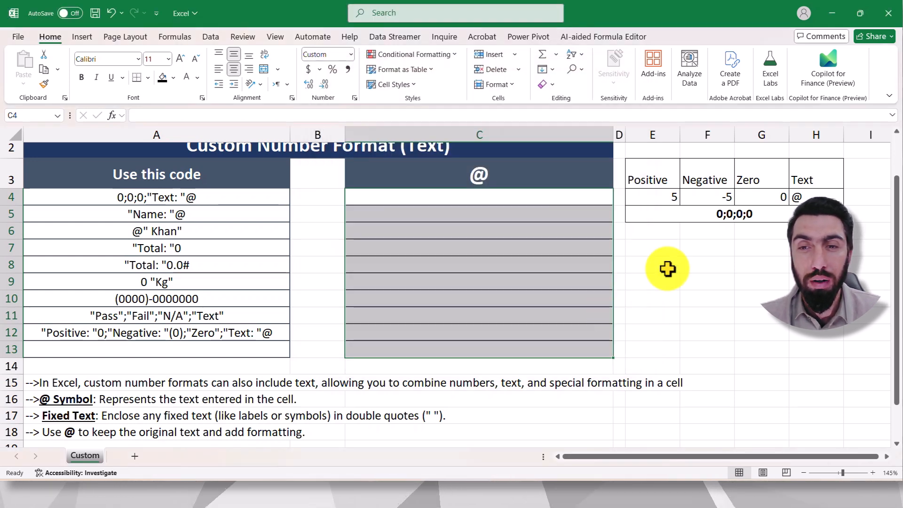
Step: Try to sum the plain text entries 5 Kg and 6 Kg of E8:E9 in E10, and clear the three cells
{"action": "left_click", "coordinate": [678, 260]}
{"action": "type", "text": "5 Kg"}
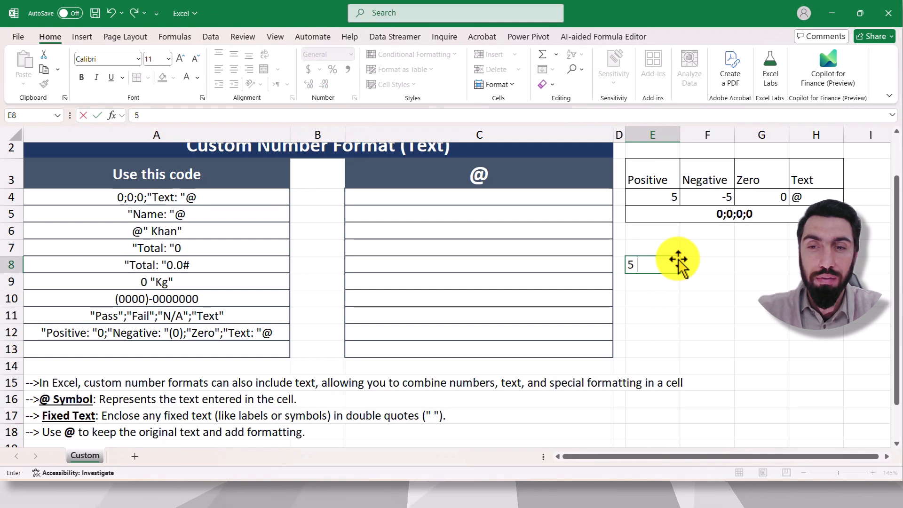
{"action": "key", "text": "Return"}
{"action": "type", "text": "6"}
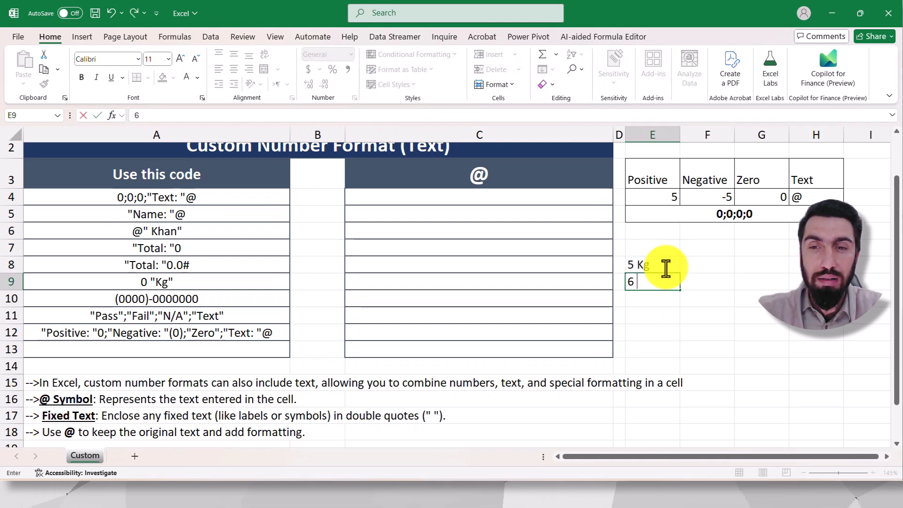
{"action": "type", "text": "=su"}
{"action": "key", "text": "Tab"}
{"action": "left_click_drag", "start_coordinate": [645, 273], "coordinate": [649, 292]}
{"action": "key", "text": "Return"}
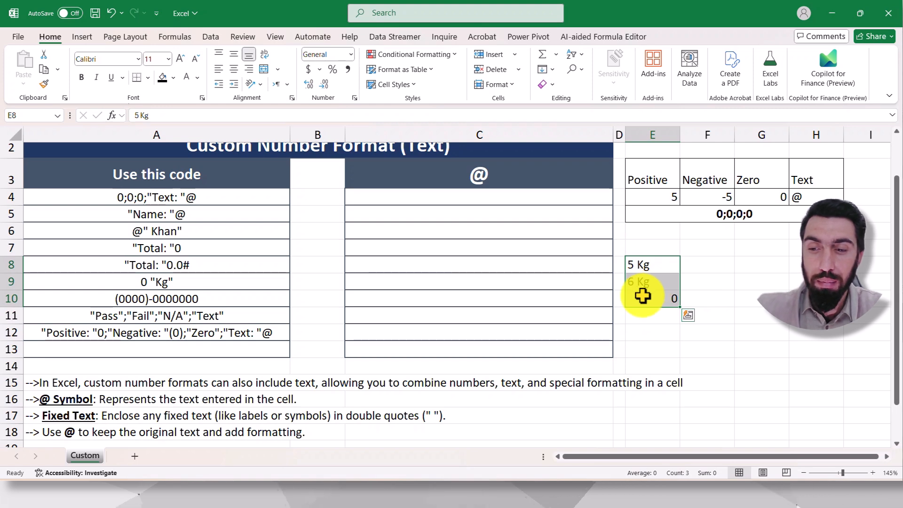
{"action": "key", "text": "Delete"}
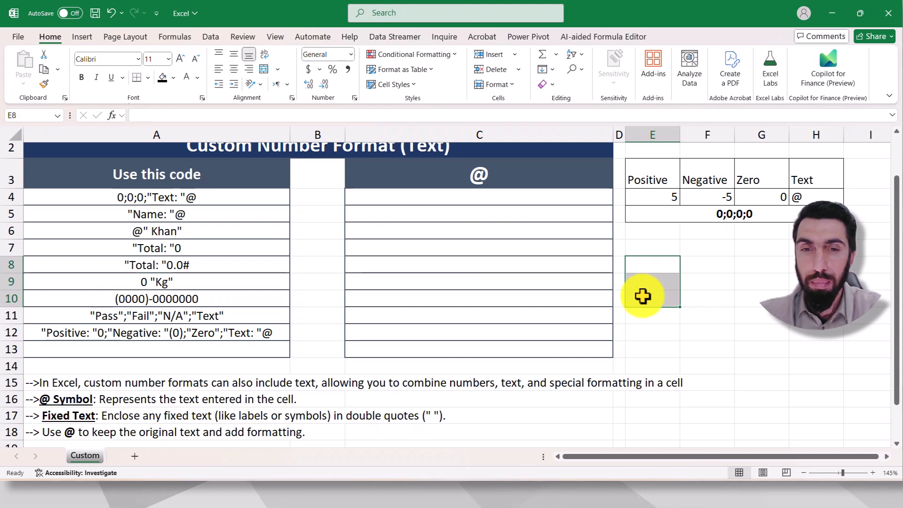
Step: Enter the numbers 5, 10, 15, 20, 25 and 30 in cells C4 through C9
{"action": "left_click", "coordinate": [471, 201]}
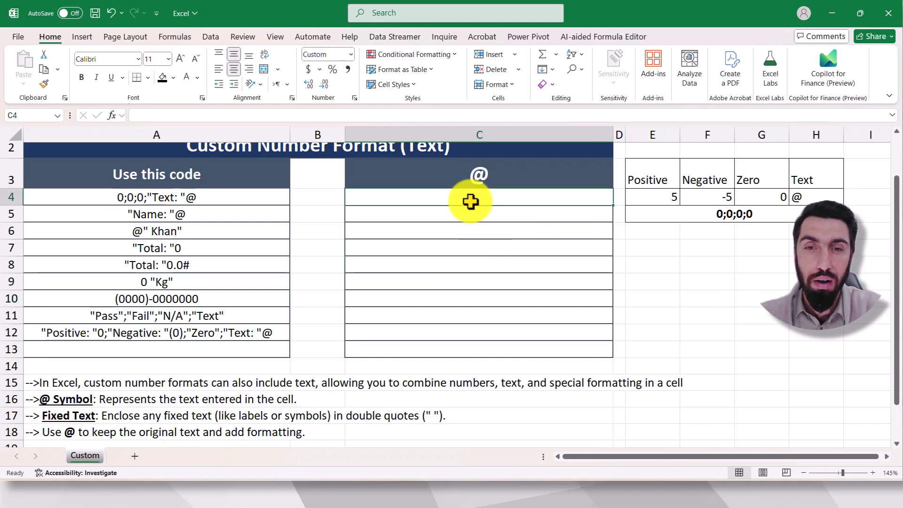
{"action": "type", "text": "5"}
{"action": "key", "text": "Return"}
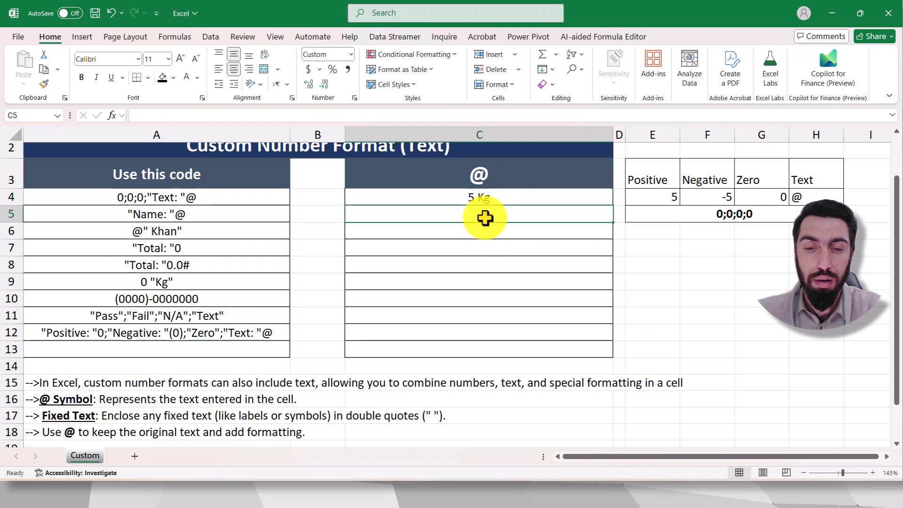
{"action": "type", "text": "10"}
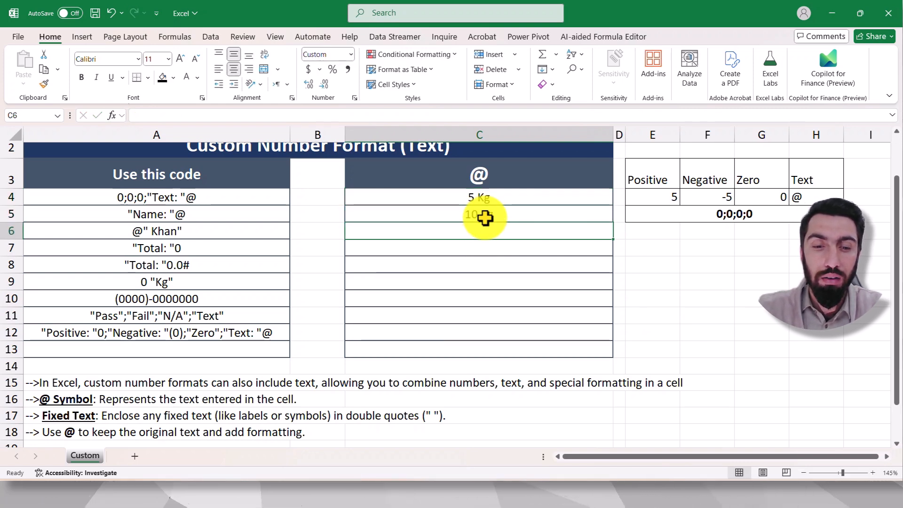
{"action": "key", "text": "Return"}
{"action": "type", "text": "15"}
{"action": "key", "text": "Return"}
{"action": "type", "text": "20 Kg"}
{"action": "key", "text": "Return"}
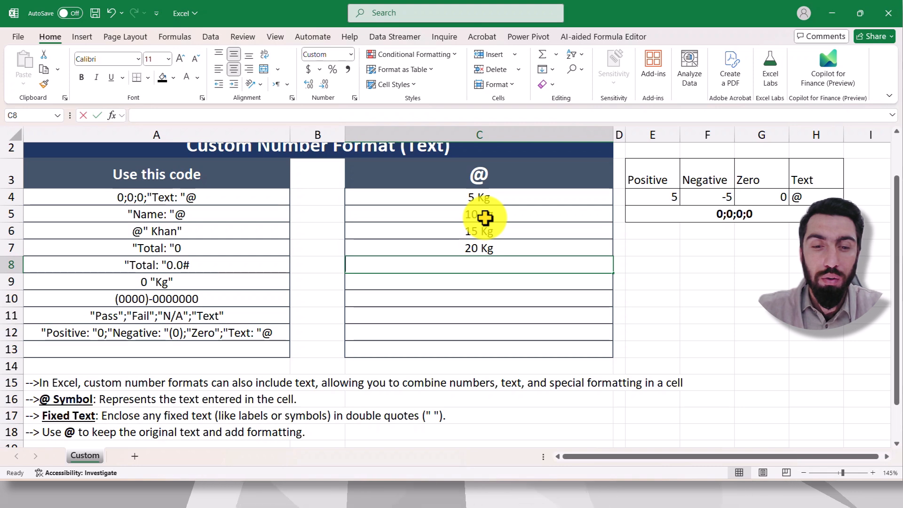
{"action": "type", "text": "25"}
{"action": "key", "text": "Return"}
{"action": "type", "text": "30"}
{"action": "key", "text": "Return"}
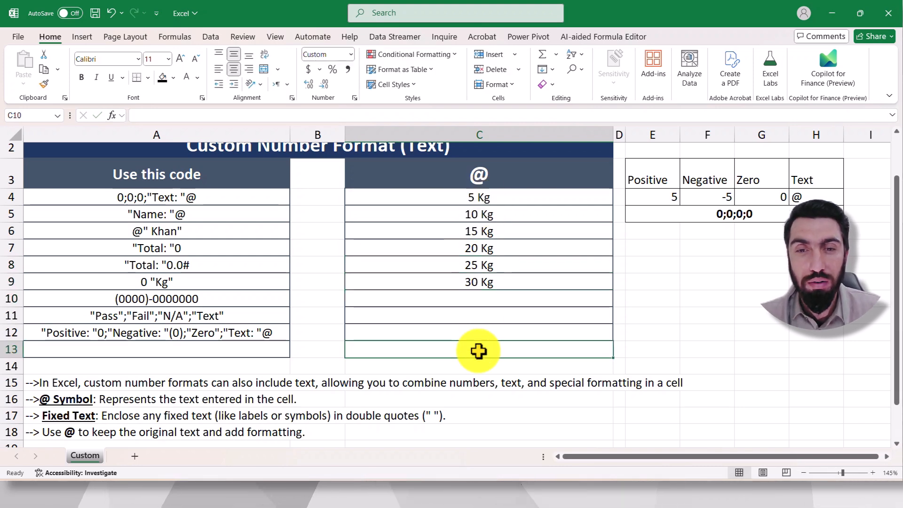
Step: Total C4:C9 in cell C13 with the SUM function, and check the stored contents of C13 and C4
{"action": "type", "text": "=su"}
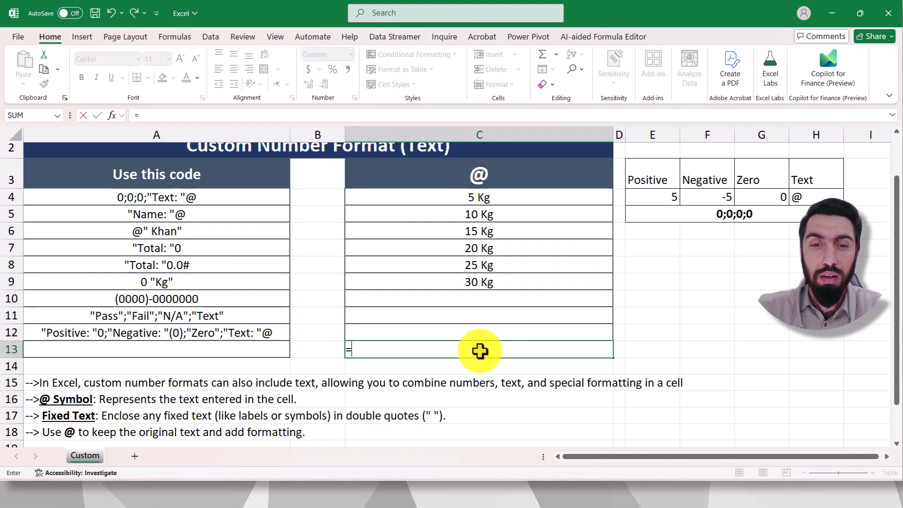
{"action": "key", "text": "Tab"}
{"action": "left_click_drag", "start_coordinate": [466, 202], "coordinate": [463, 280]}
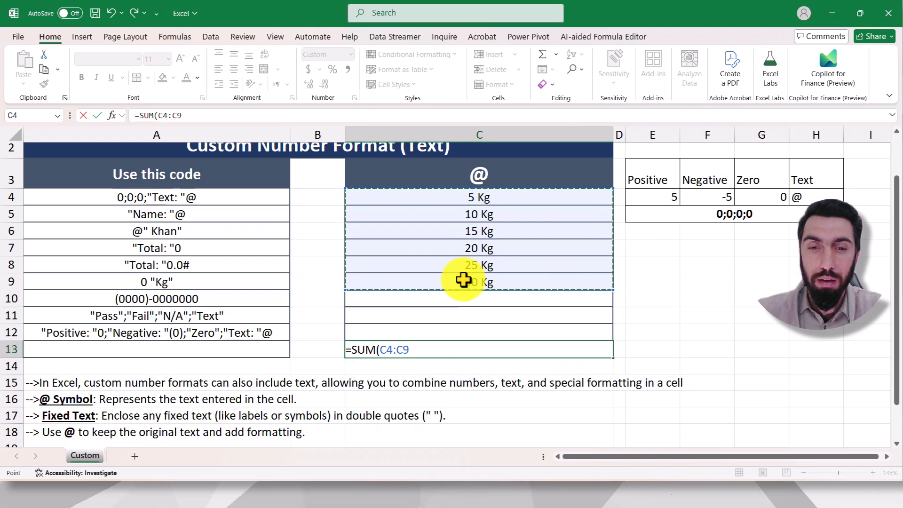
{"action": "key", "text": "Return"}
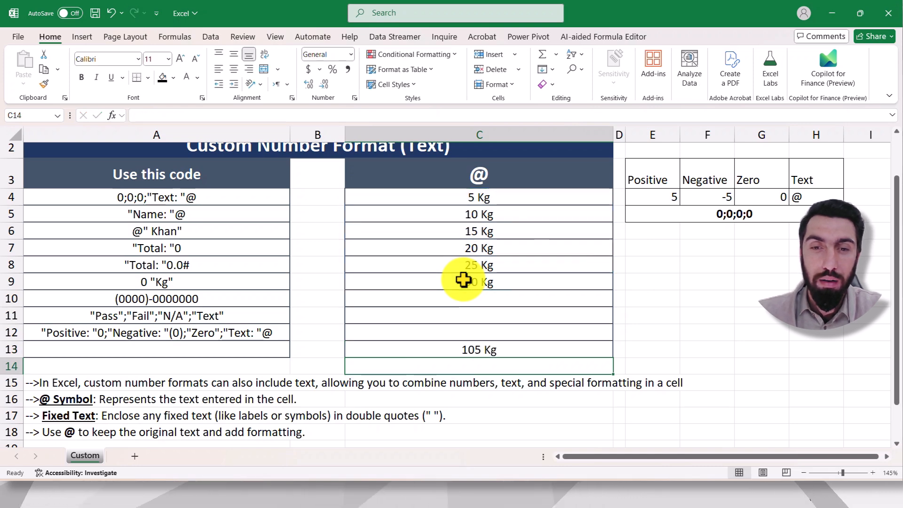
{"action": "left_click", "coordinate": [501, 348]}
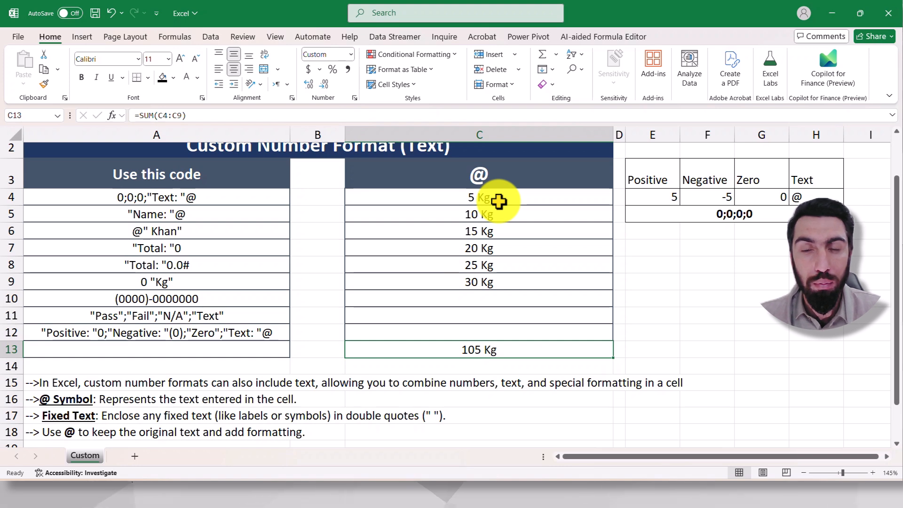
{"action": "left_click", "coordinate": [475, 201]}
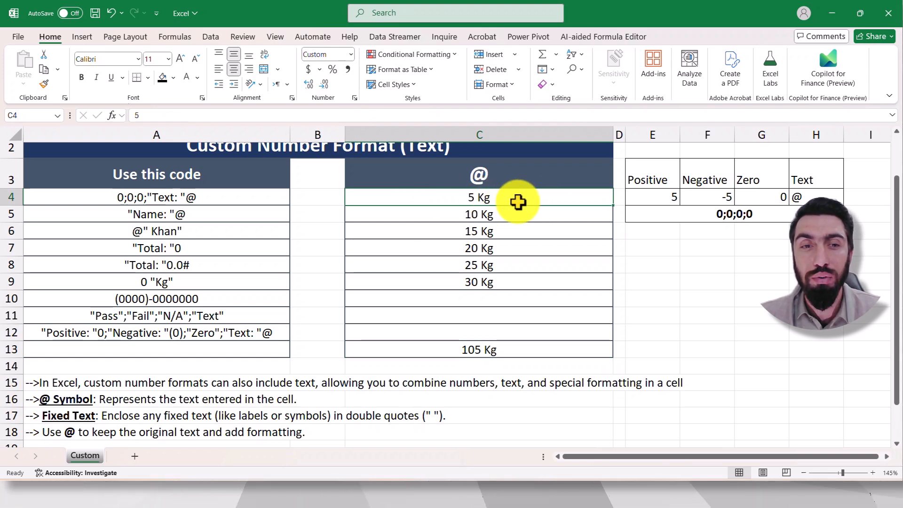
Step: Fill E9:F10 with a small terminology note pairing start with Prefix and end with sufix
{"action": "left_click", "coordinate": [668, 282]}
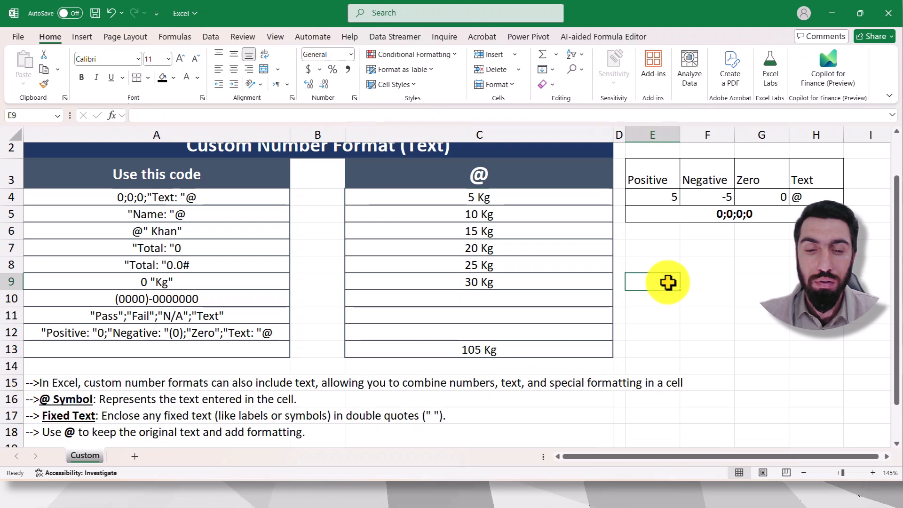
{"action": "type", "text": "st"}
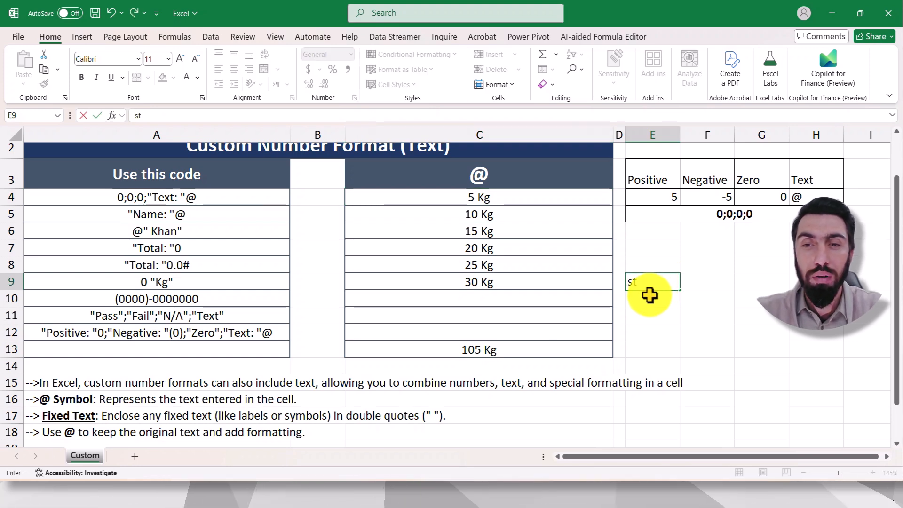
{"action": "type", "text": "art"}
{"action": "key", "text": "Tab"}
{"action": "type", "text": "Pre"}
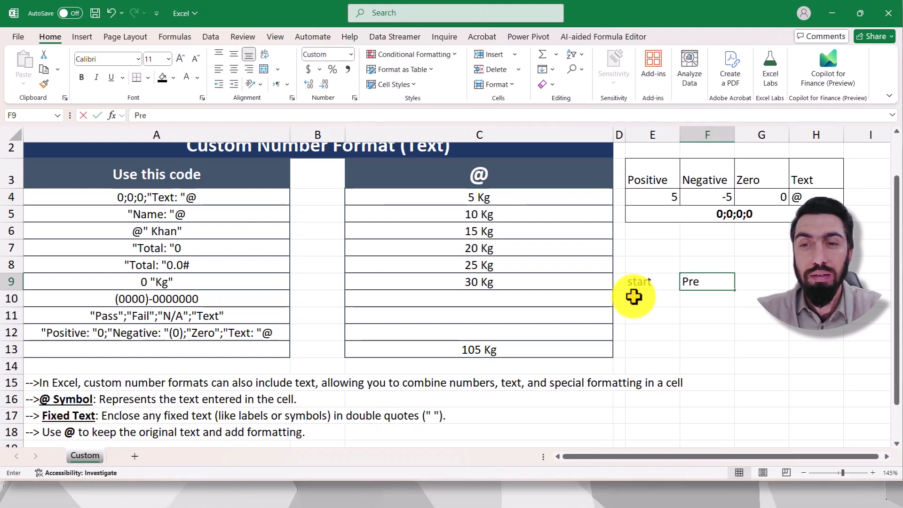
{"action": "type", "text": "fix"}
{"action": "key", "text": "Return"}
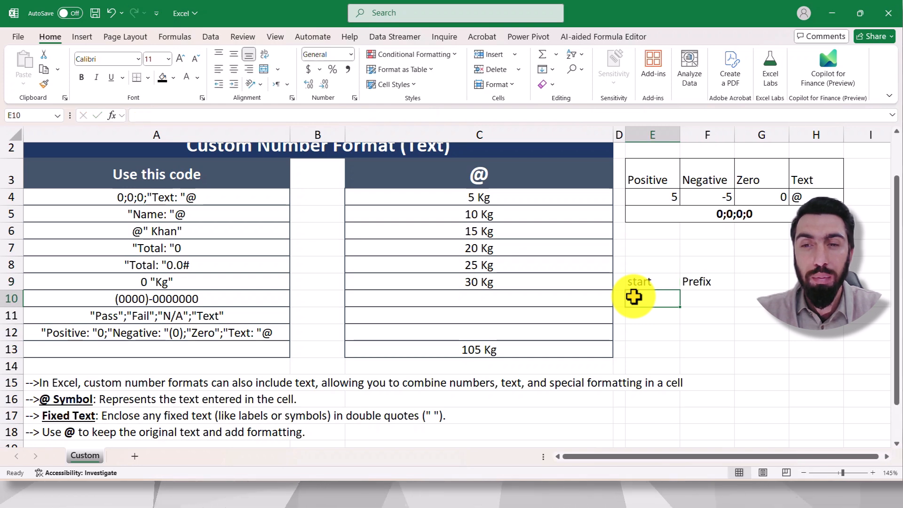
{"action": "type", "text": "end"}
{"action": "key", "text": "Tab"}
{"action": "type", "text": "s"}
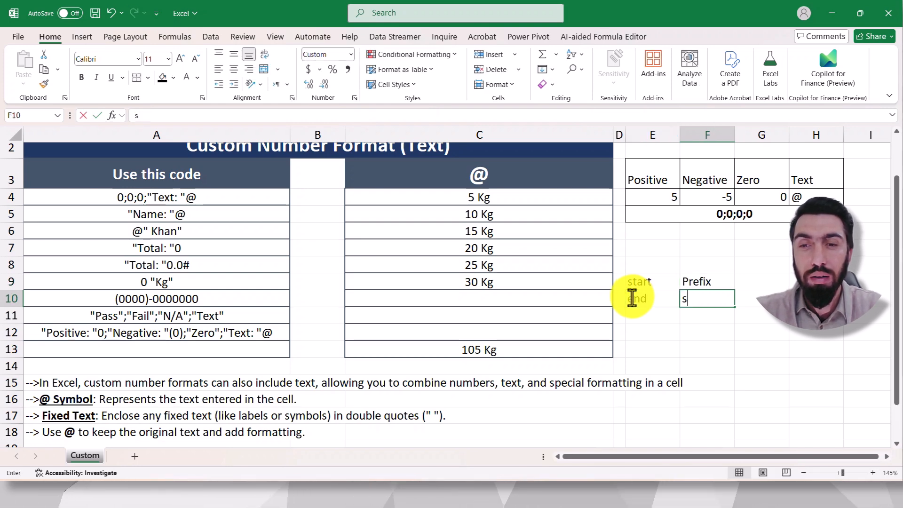
{"action": "type", "text": "ufix"}
{"action": "key", "text": "Return"}
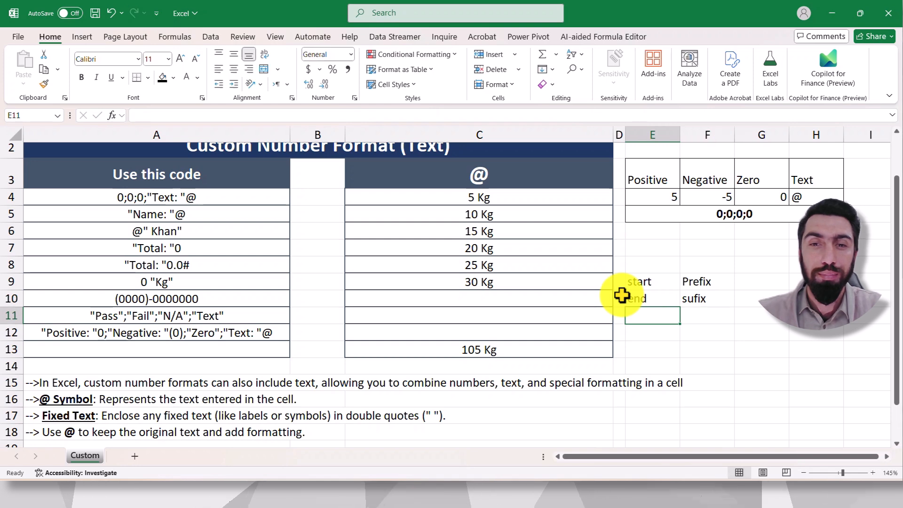
Step: Clear the contents of C4:C13 and apply the custom number format "Price: "0 to those cells
{"action": "left_click_drag", "start_coordinate": [492, 195], "coordinate": [489, 347]}
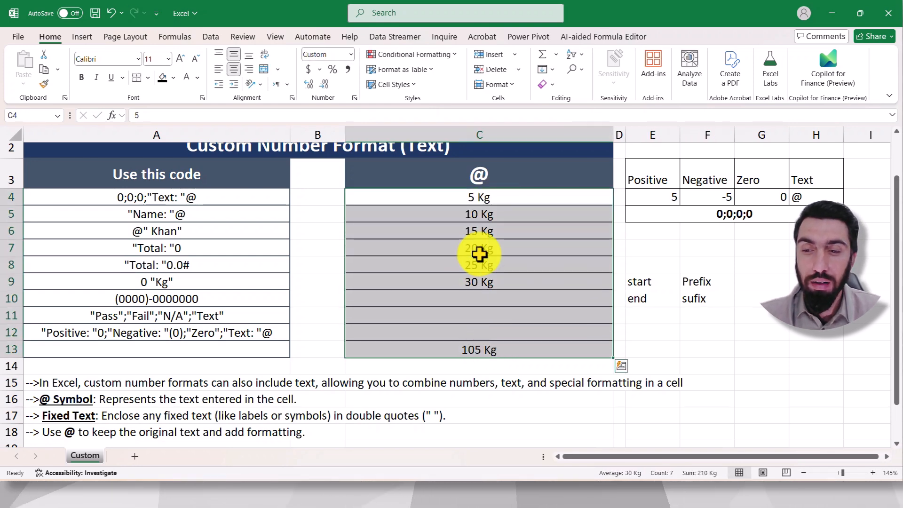
{"action": "key", "text": "Delete"}
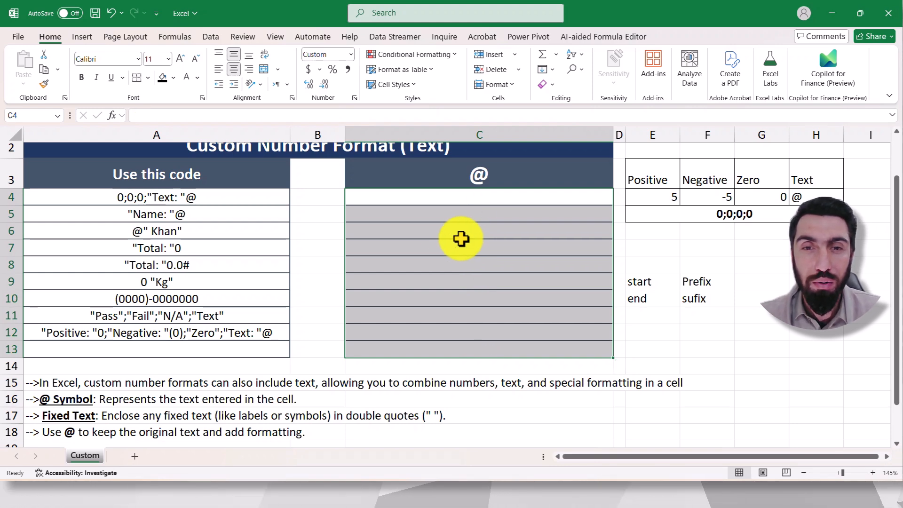
{"action": "left_click", "coordinate": [354, 99]}
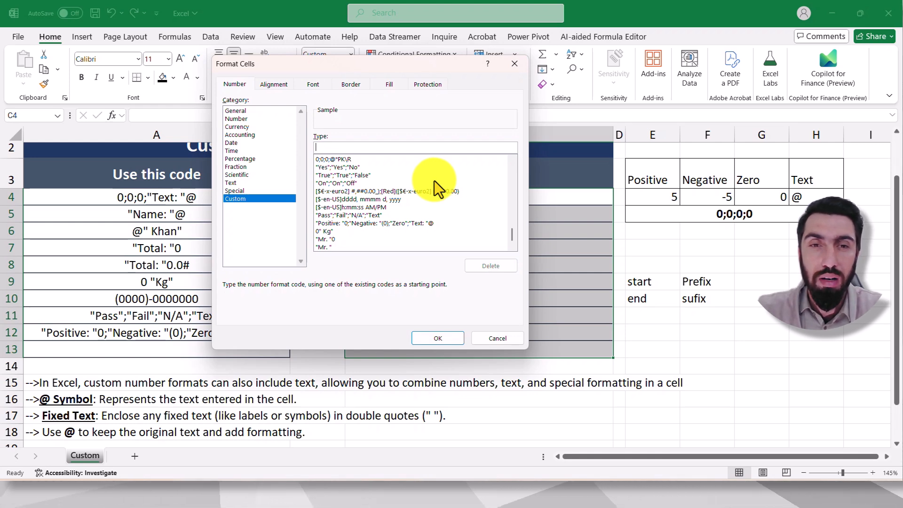
{"action": "type", "text": "\"P"}
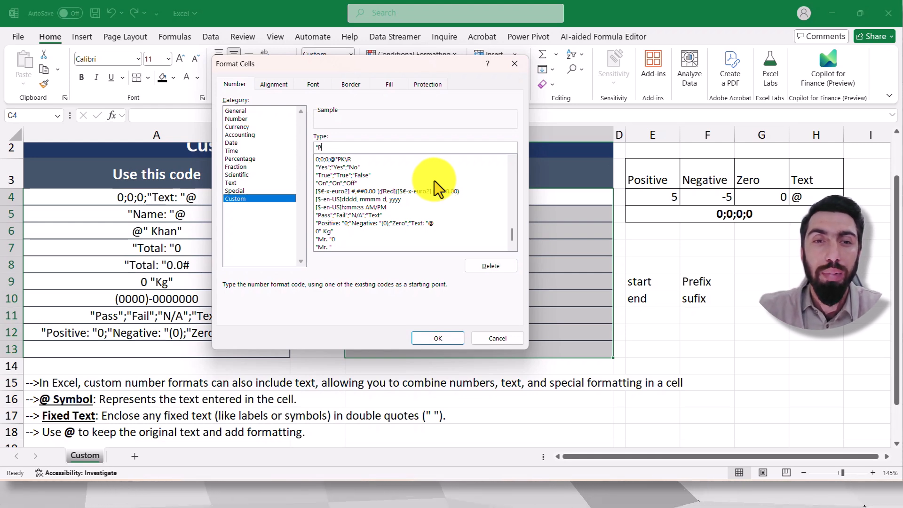
{"action": "type", "text": "rice: \"0"}
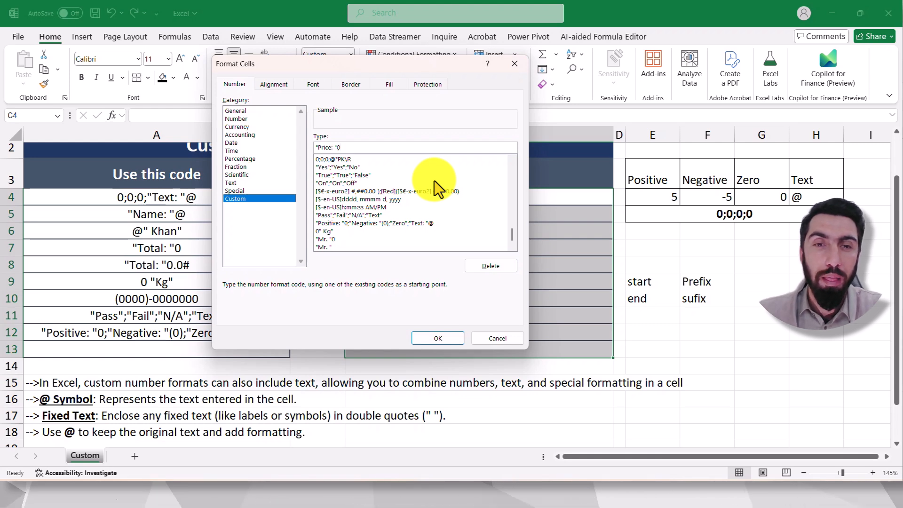
{"action": "left_click", "coordinate": [449, 339]}
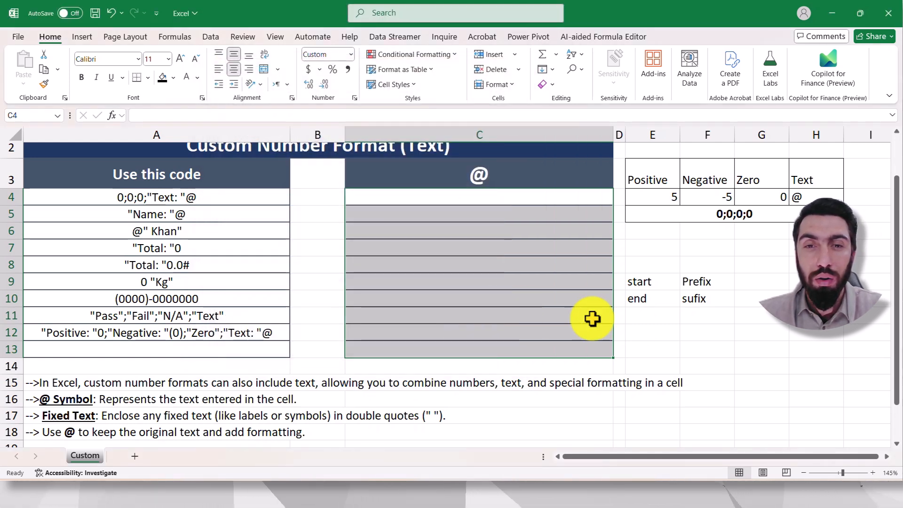
Step: Enter the number 60 in cell C4 to test the price prefix format
{"action": "left_click", "coordinate": [698, 361]}
{"action": "left_click", "coordinate": [500, 203]}
{"action": "type", "text": "60"}
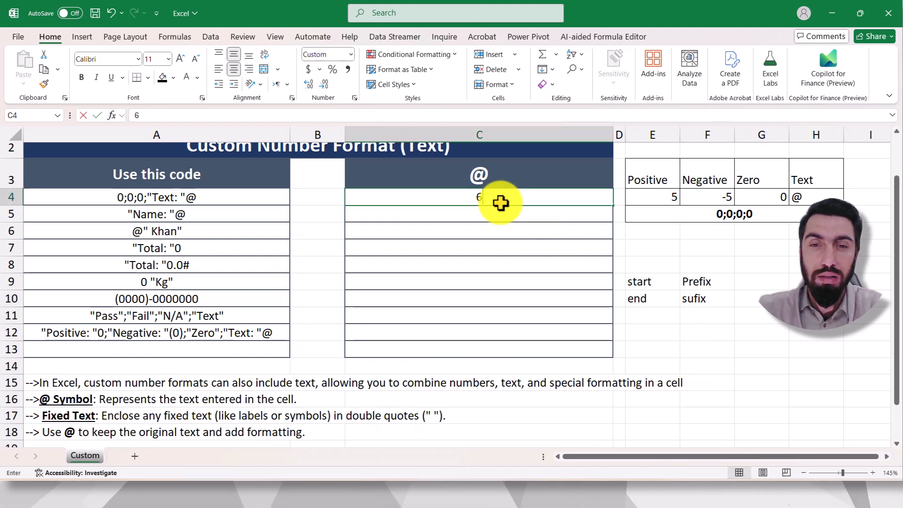
{"action": "key", "text": "Return"}
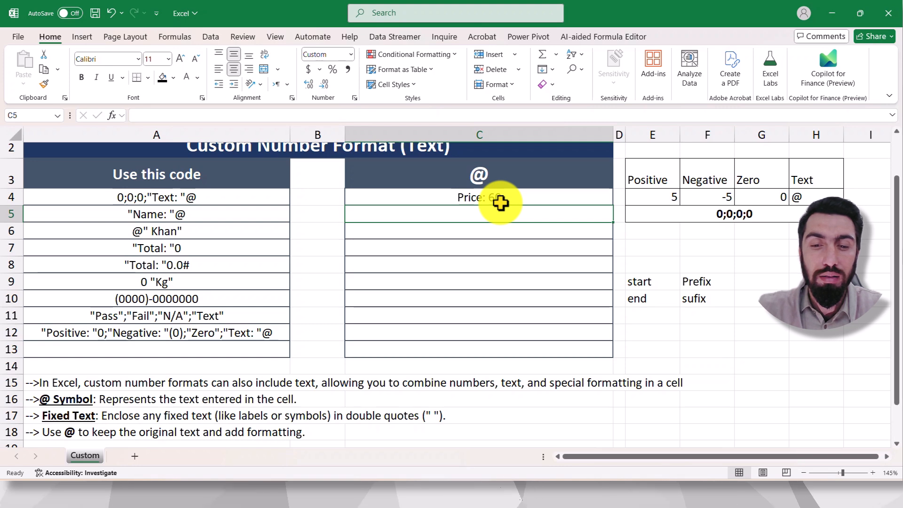
Step: Enter the numbers 70, 80 and 90 in cells C5 to C7 to test the price prefix format further
{"action": "type", "text": "70"}
{"action": "key", "text": "Return"}
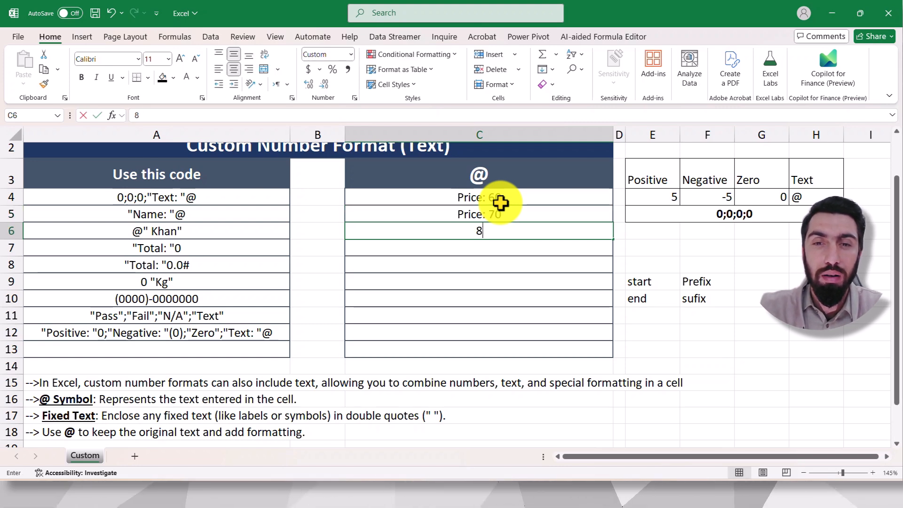
{"action": "type", "text": "80"}
{"action": "key", "text": "Return"}
{"action": "type", "text": "90"}
{"action": "key", "text": "Return"}
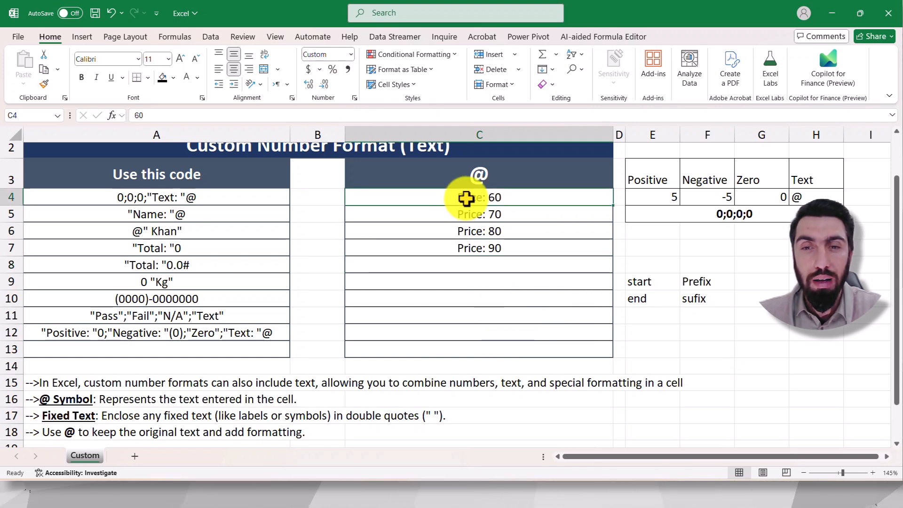
Step: Point out the Prefix and sufix notes in F9:F10 and clear the contents of C4:C13
{"action": "left_click", "coordinate": [684, 282]}
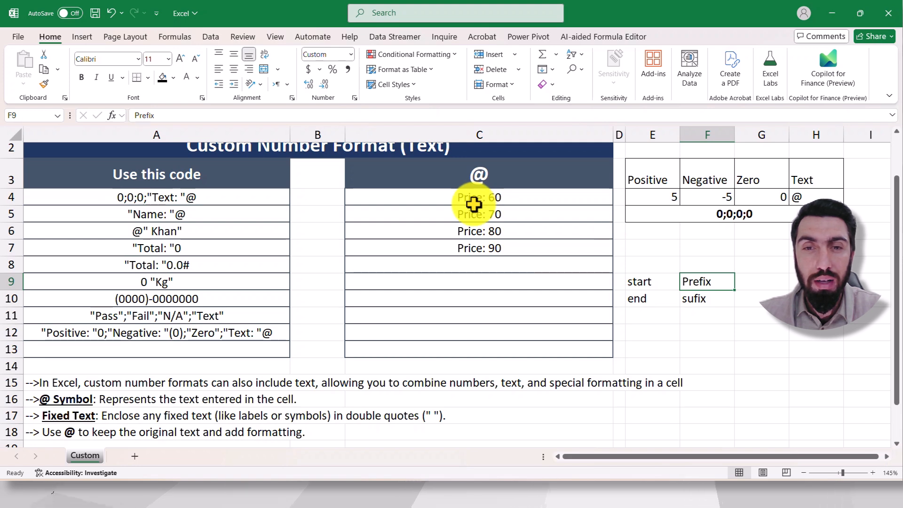
{"action": "left_click", "coordinate": [704, 299]}
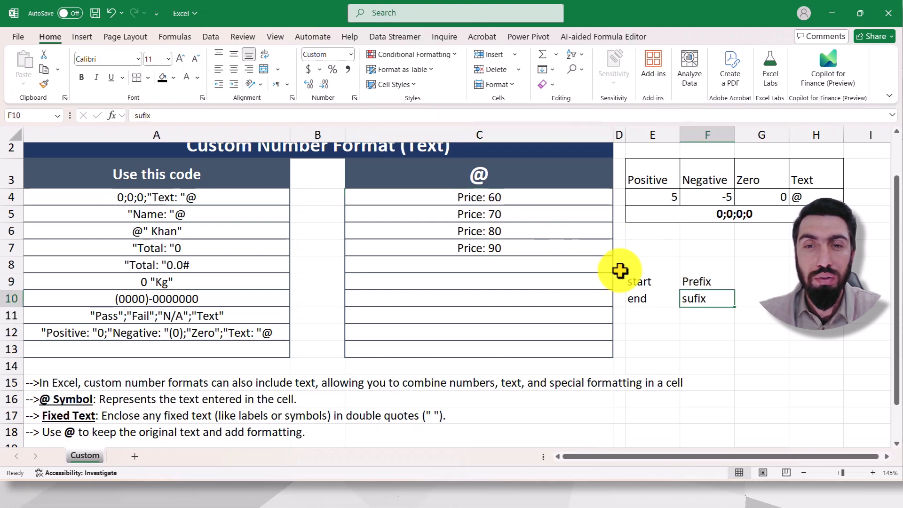
{"action": "left_click_drag", "start_coordinate": [510, 196], "coordinate": [520, 353]}
{"action": "key", "text": "Delete"}
Step: Read the notes under the table, including the @ symbol explanation in cell A16
{"action": "scroll", "coordinate": [522, 351], "scroll_direction": "down", "scroll_amount": 1}
{"action": "left_click", "coordinate": [761, 299]}
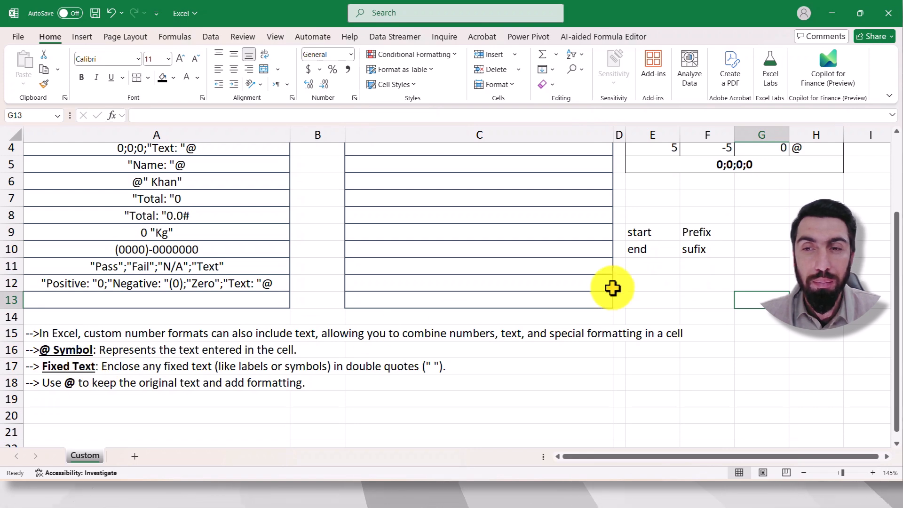
{"action": "scroll", "coordinate": [611, 287], "scroll_direction": "up", "scroll_amount": 1}
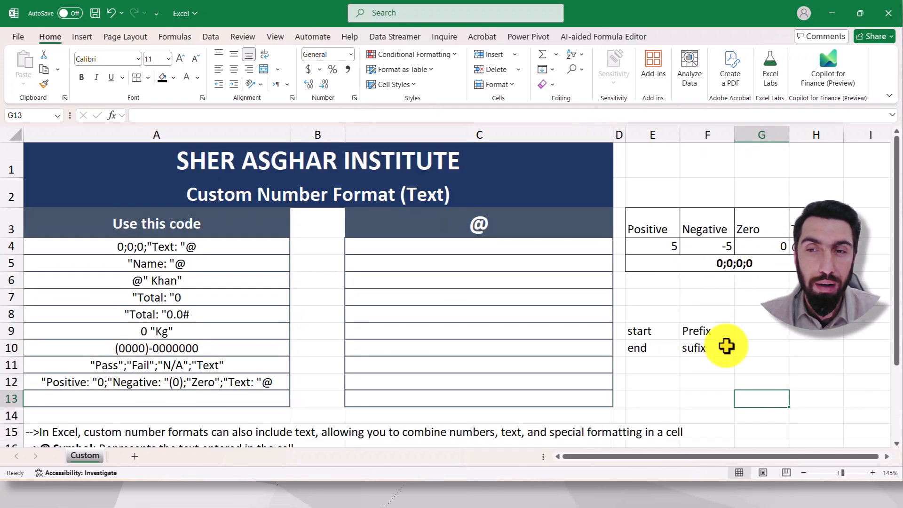
{"action": "scroll", "coordinate": [726, 347], "scroll_direction": "down", "scroll_amount": 1}
{"action": "scroll", "coordinate": [726, 347], "scroll_direction": "down", "scroll_amount": 1}
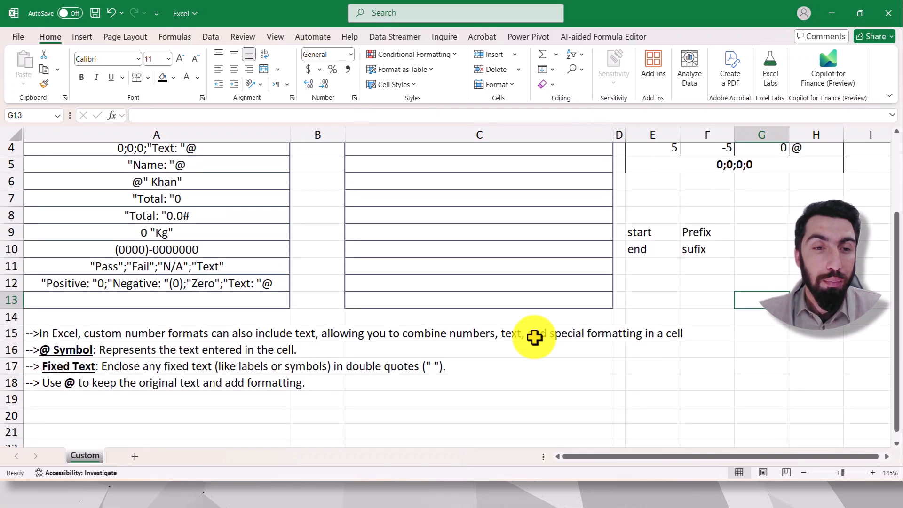
{"action": "left_click", "coordinate": [78, 351]}
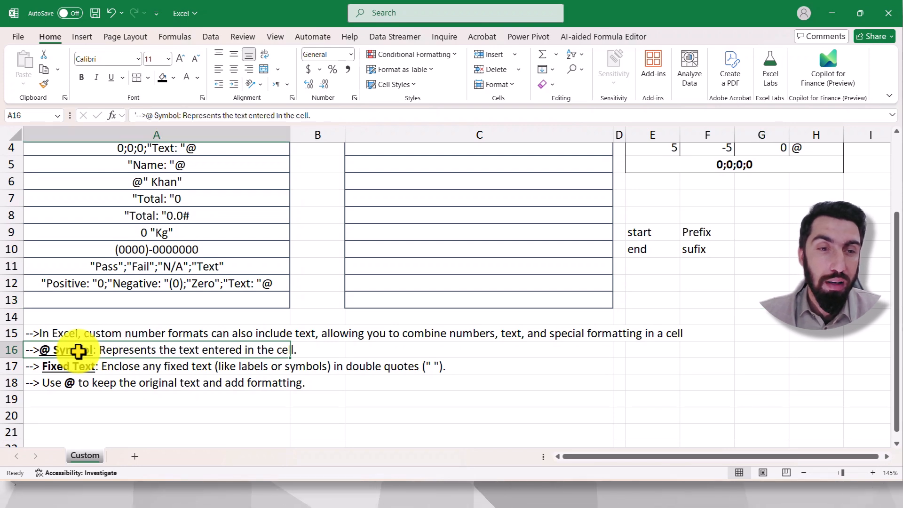
{"action": "scroll", "coordinate": [550, 290], "scroll_direction": "up", "scroll_amount": 1}
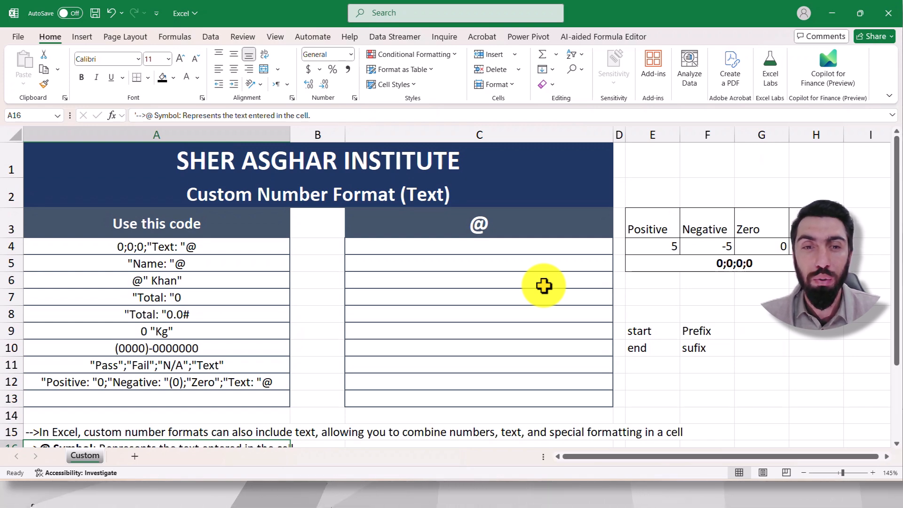
Step: Copy the format code 0;0;0;"Text: "@ from cell A4 without changing the cell
{"action": "left_click_drag", "start_coordinate": [490, 250], "coordinate": [491, 396]}
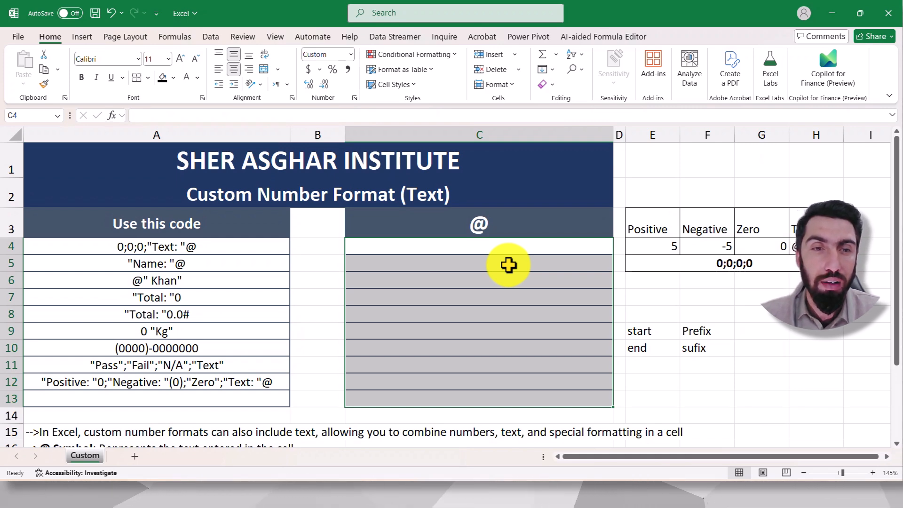
{"action": "left_click", "coordinate": [522, 296]}
{"action": "double_click", "coordinate": [159, 245]}
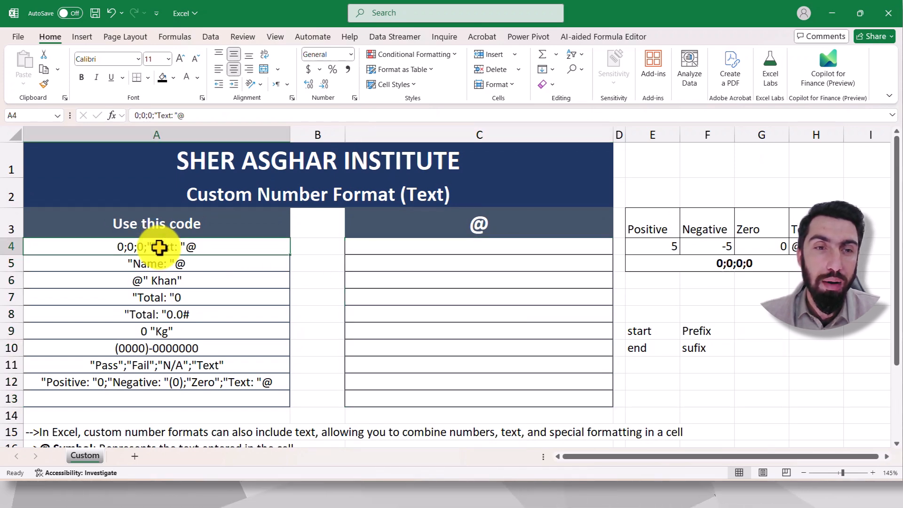
{"action": "left_click_drag", "start_coordinate": [197, 246], "coordinate": [111, 246]}
{"action": "key", "text": "ctrl+c"}
{"action": "right_click", "coordinate": [135, 246]}
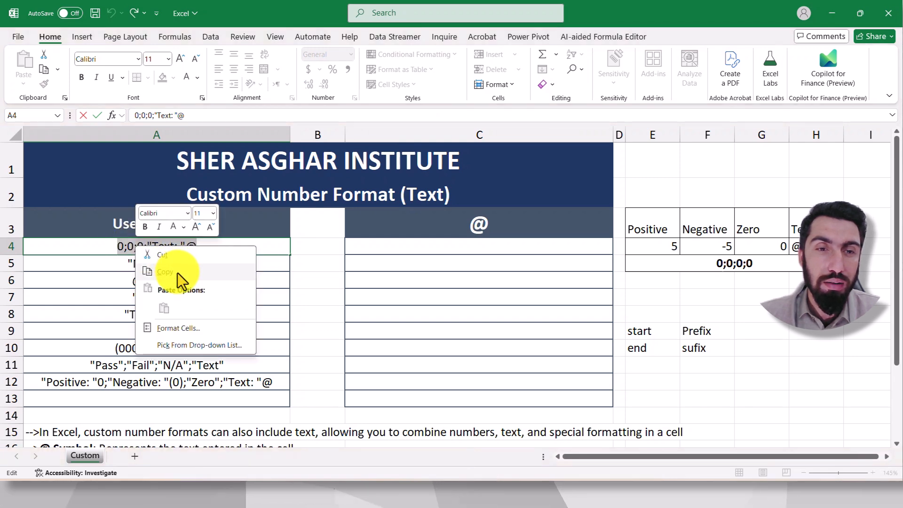
{"action": "key", "text": "Escape"}
{"action": "key", "text": "Escape"}
Step: Apply the custom number format 0;0;0;"Text: "@ to cells C4:C13
{"action": "left_click_drag", "start_coordinate": [433, 249], "coordinate": [441, 395]}
{"action": "key", "text": "ctrl+1"}
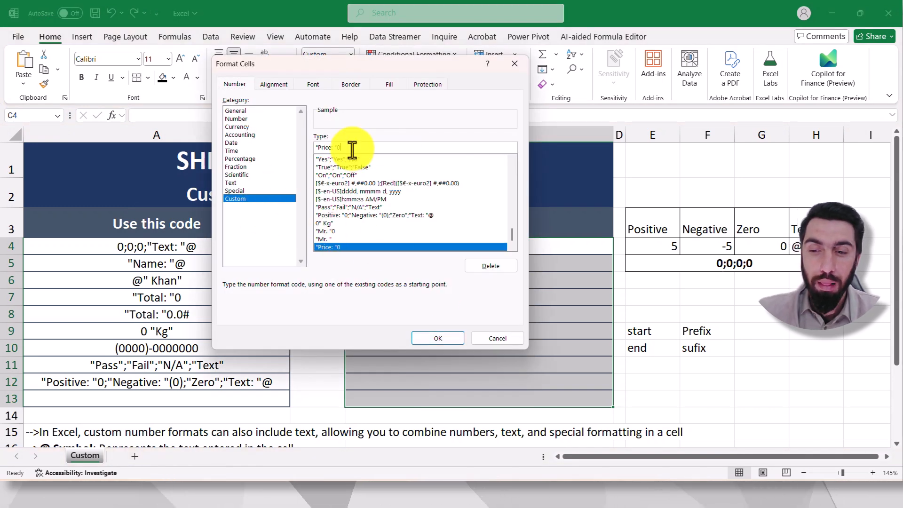
{"action": "key", "text": "BackSpace"}
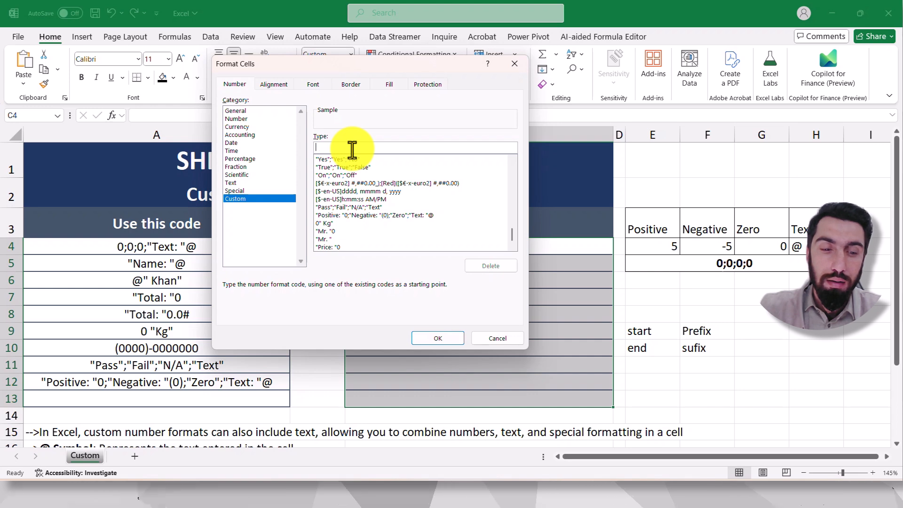
{"action": "key", "text": "ctrl+v"}
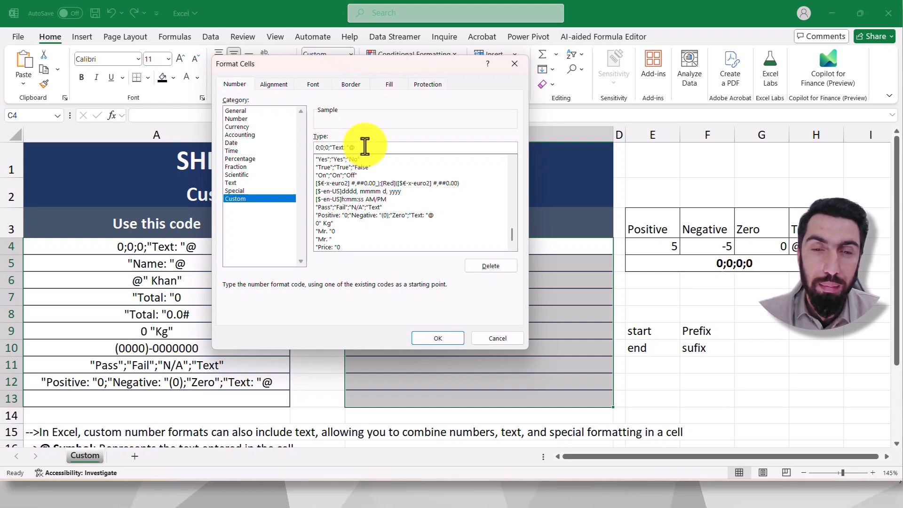
{"action": "key", "text": "BackSpace"}
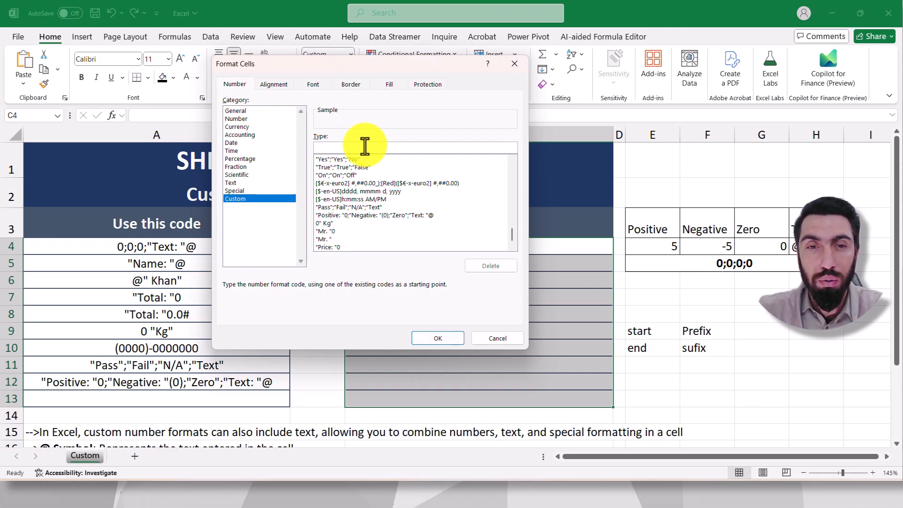
{"action": "type", "text": "0;"}
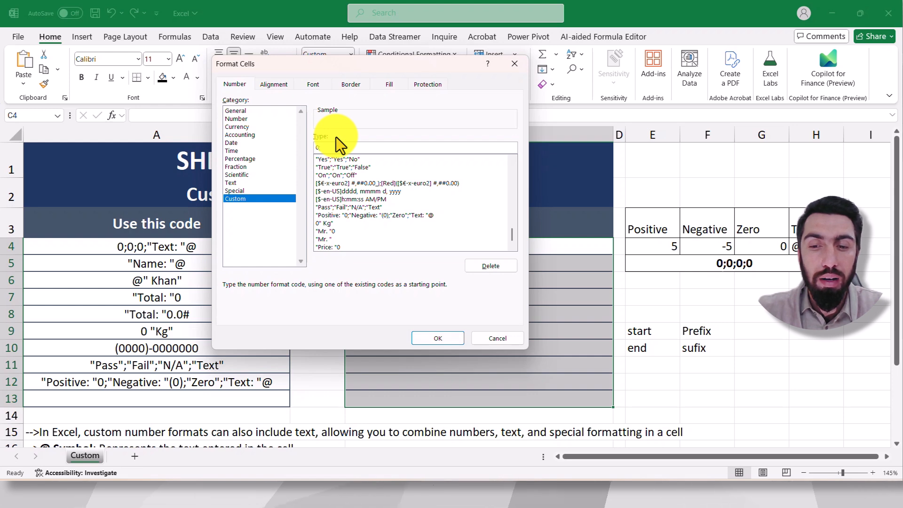
{"action": "type", "text": "0;"}
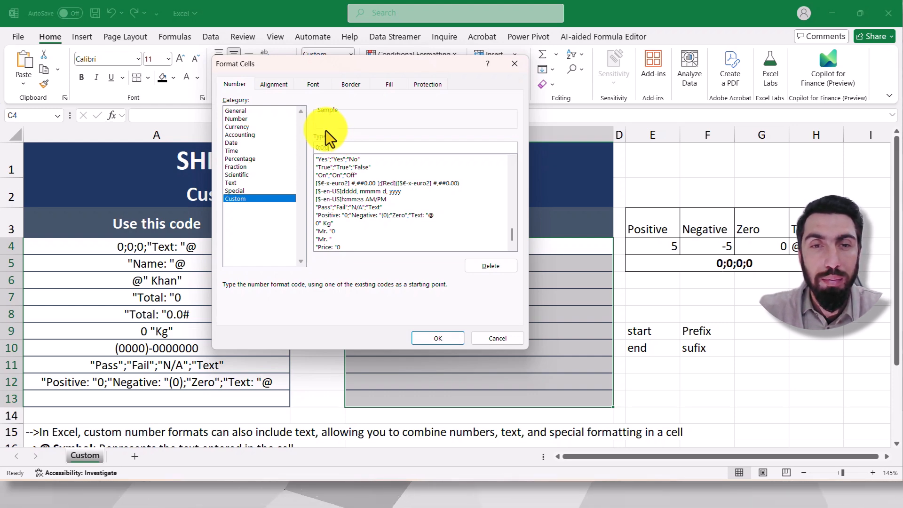
{"action": "type", "text": "0;"}
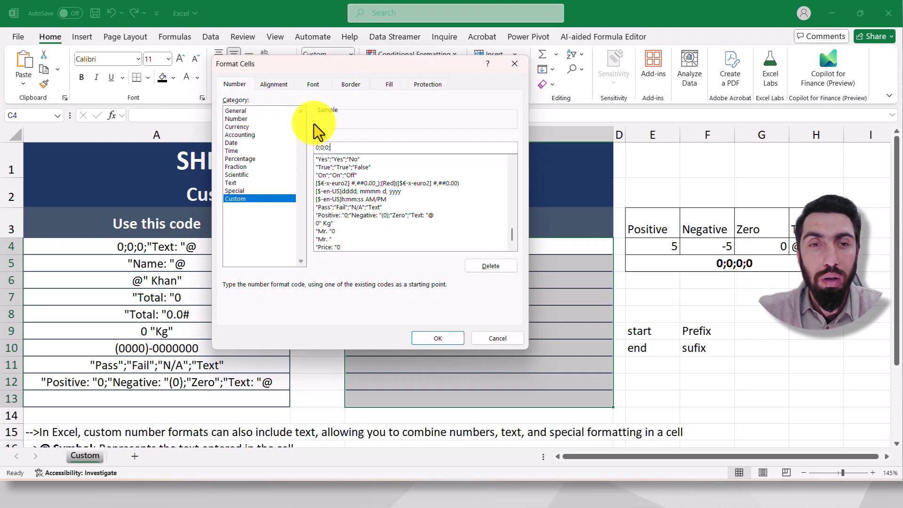
{"action": "type", "text": "\"Te"}
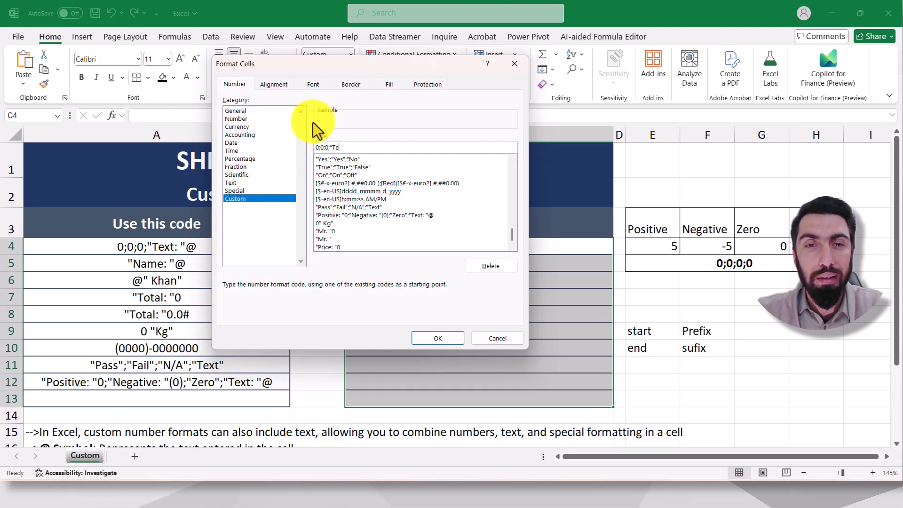
{"action": "type", "text": "xt:"}
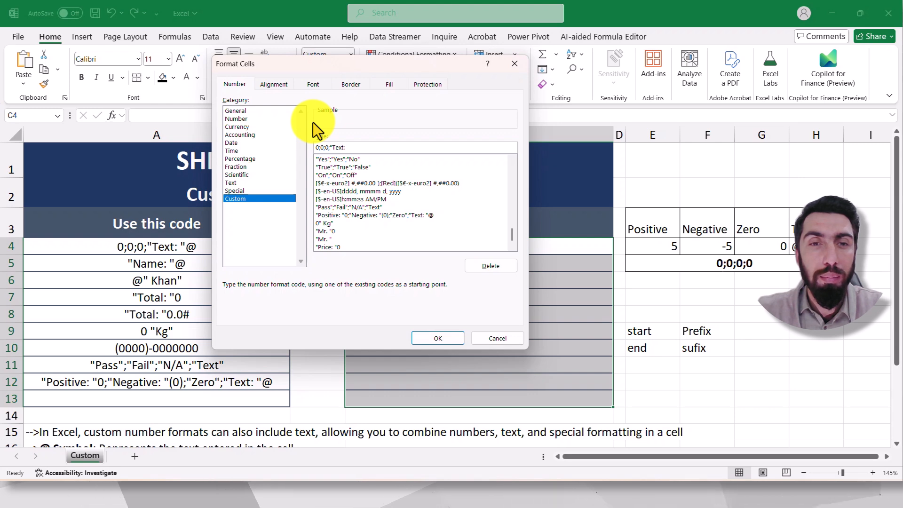
{"action": "type", "text": "\""}
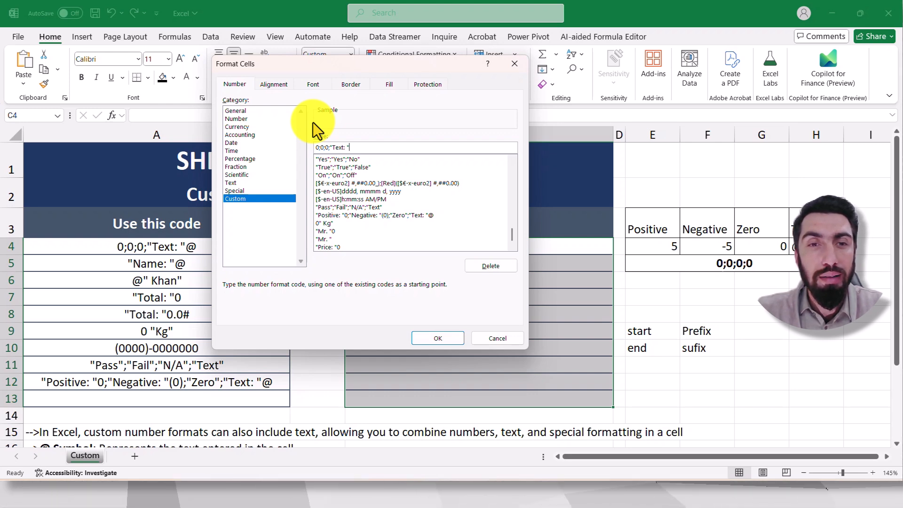
{"action": "type", "text": "@"}
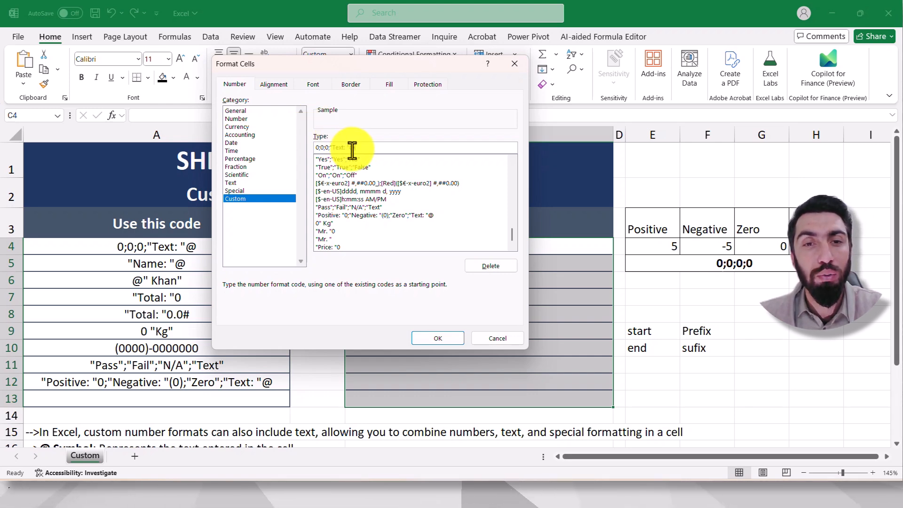
{"action": "left_click", "coordinate": [449, 337]}
Step: Enter 5, 5.5 and -5 in cells C4 to C6 to test the positive and negative sections, and check the stored value in C6
{"action": "left_click", "coordinate": [476, 252]}
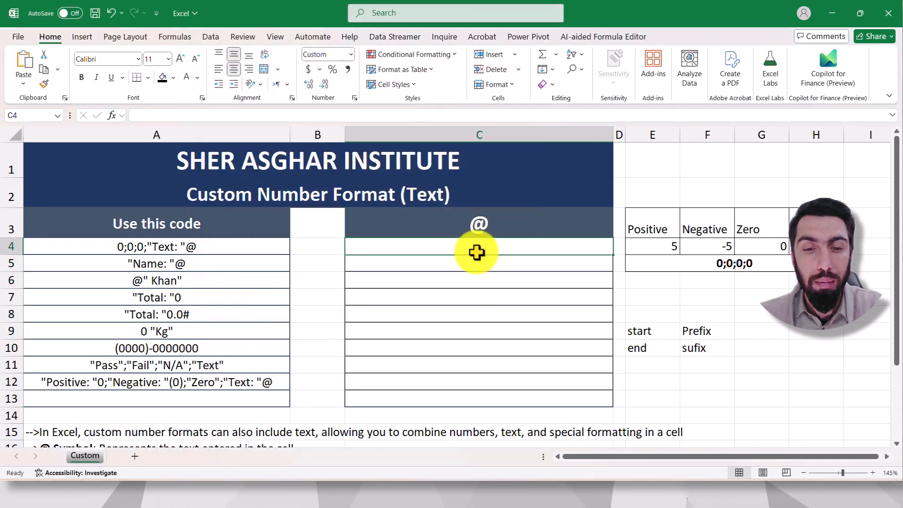
{"action": "type", "text": "5"}
{"action": "left_click", "coordinate": [651, 290]}
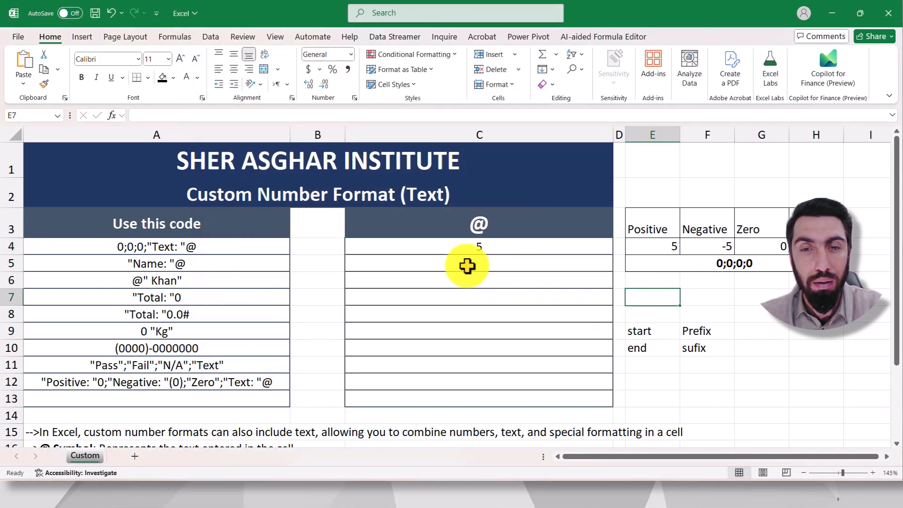
{"action": "left_click", "coordinate": [467, 266]}
{"action": "type", "text": "5.5"}
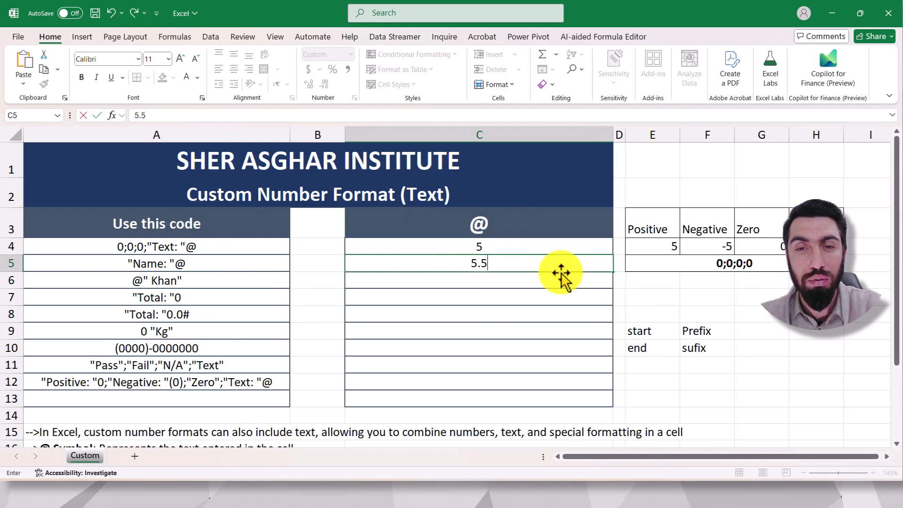
{"action": "left_click", "coordinate": [648, 284]}
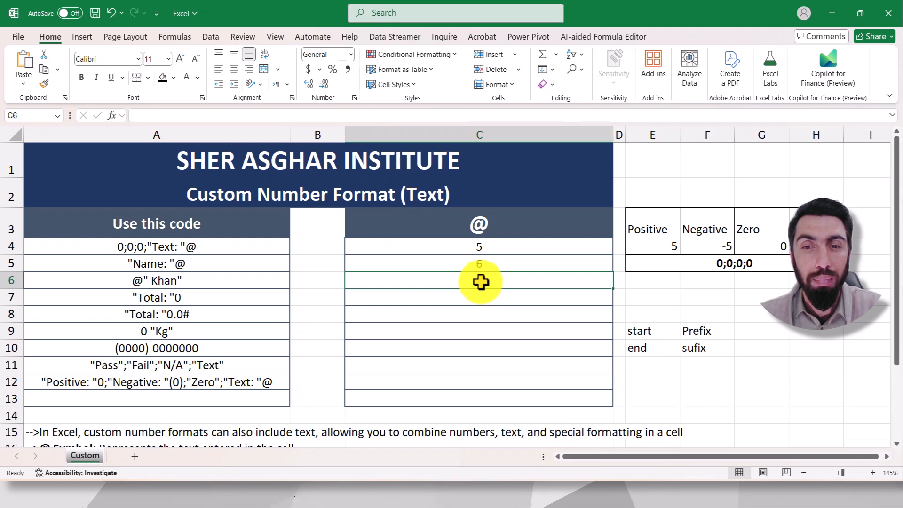
{"action": "type", "text": "-5"}
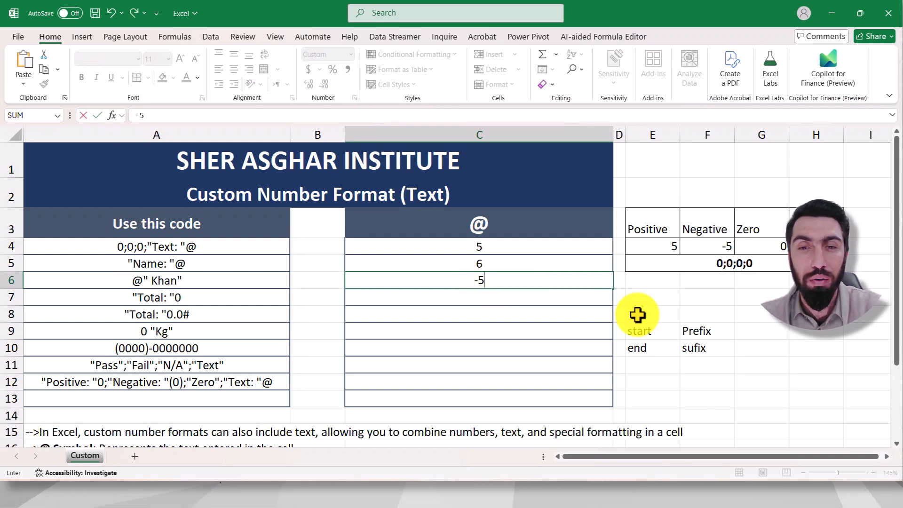
{"action": "left_click", "coordinate": [651, 297]}
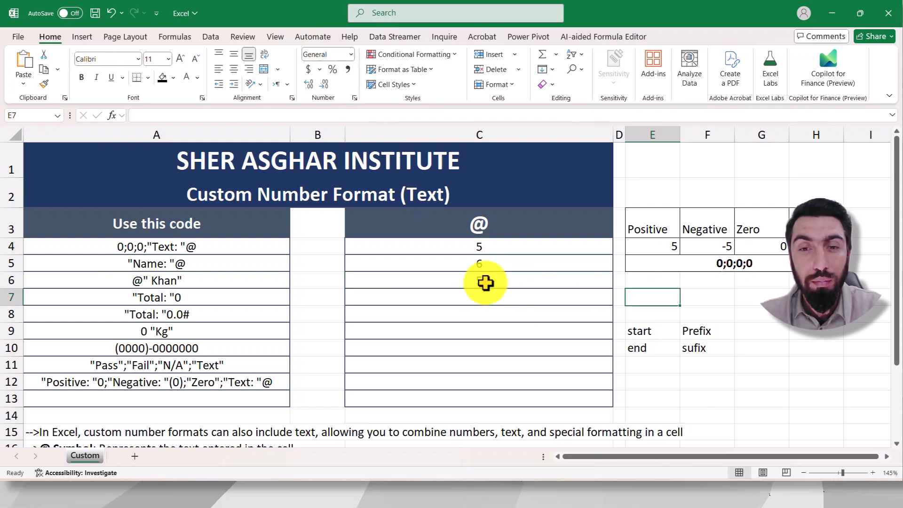
{"action": "left_click", "coordinate": [482, 281]}
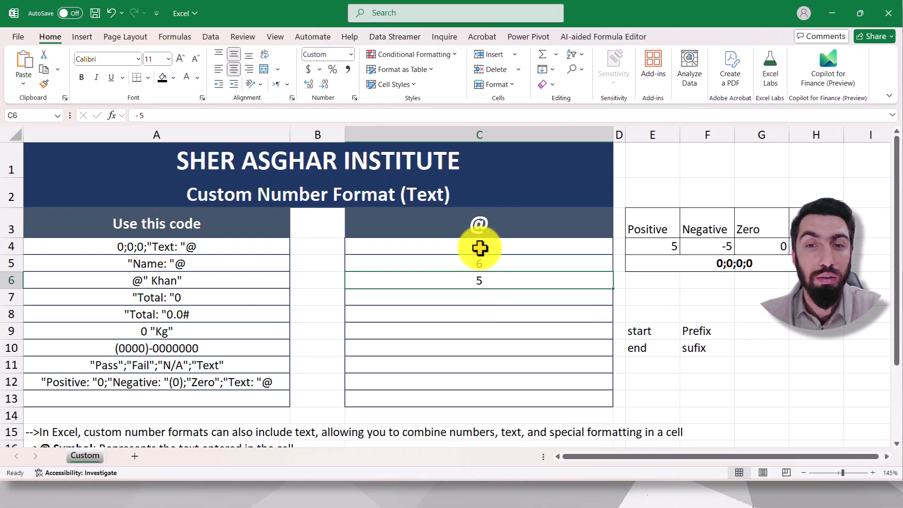
Step: Add a minus sign to the negative section of the C4:C13 custom format, making it 0;-0;0;"Text: "@
{"action": "left_click_drag", "start_coordinate": [479, 248], "coordinate": [498, 399]}
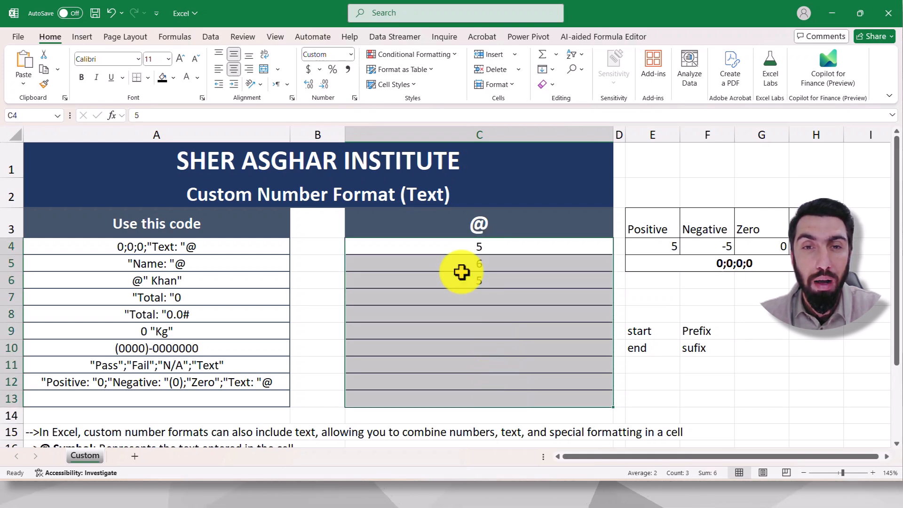
{"action": "left_click", "coordinate": [354, 97]}
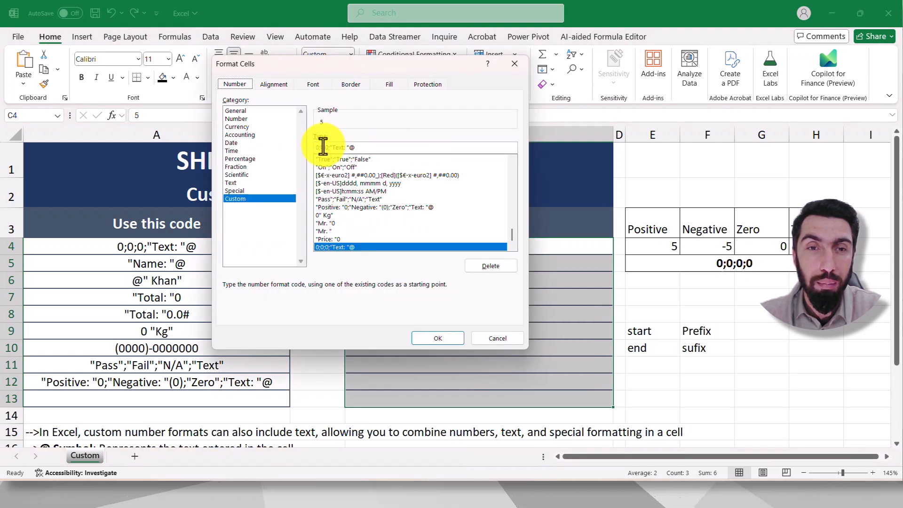
{"action": "type", "text": "-"}
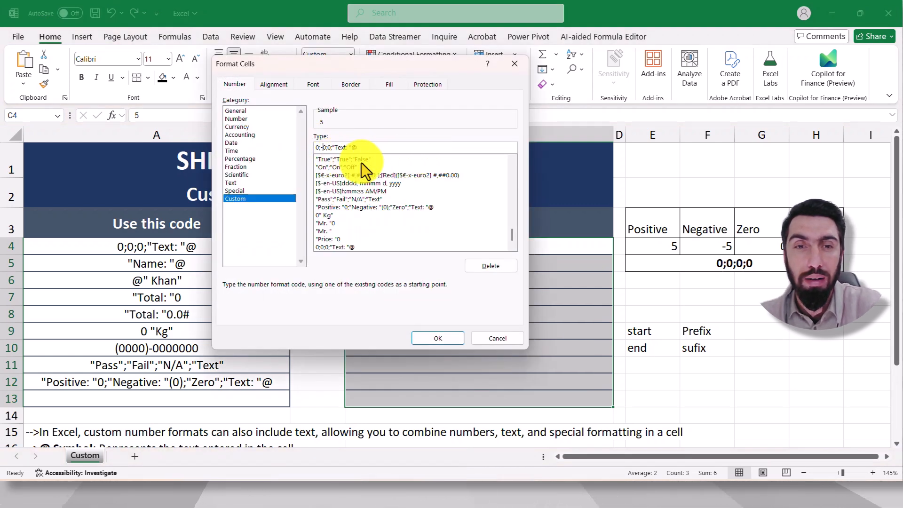
{"action": "left_click", "coordinate": [436, 336]}
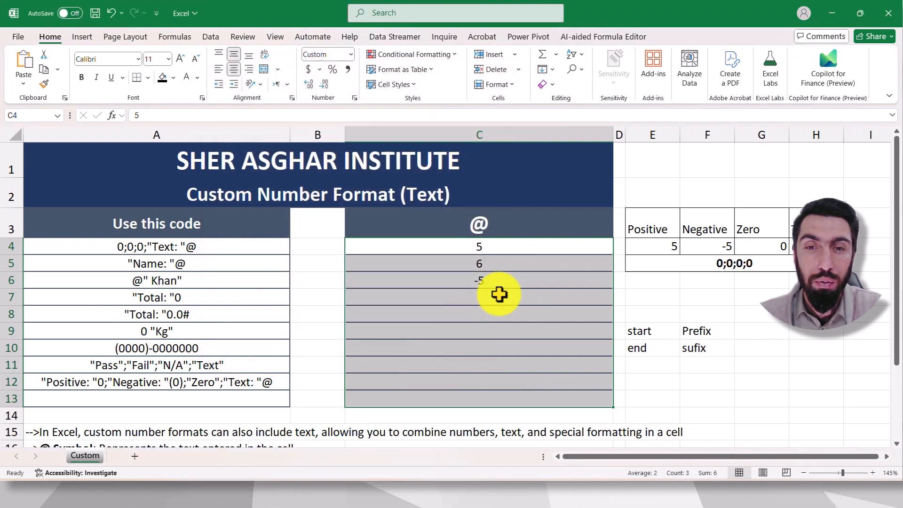
{"action": "left_click", "coordinate": [492, 280]}
{"action": "left_click", "coordinate": [482, 299]}
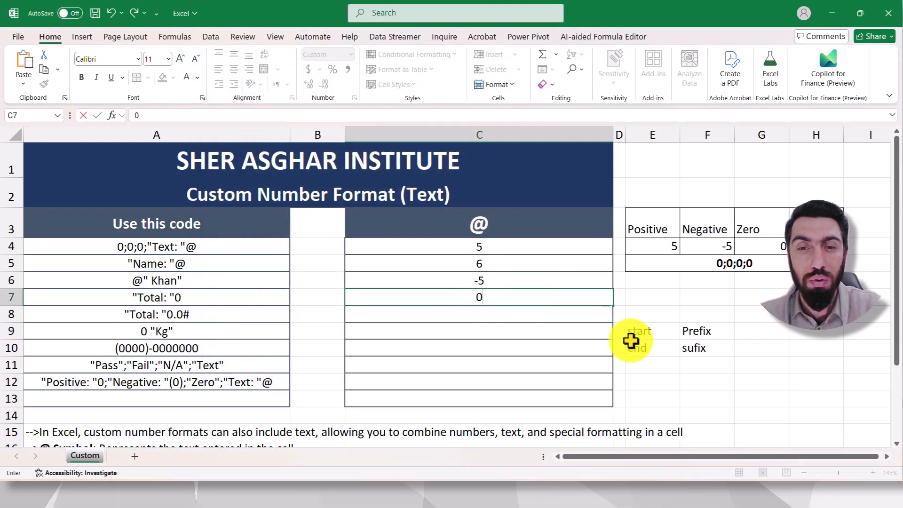
Step: Enter 0 in C7 and a first name in C8 to test the zero and text sections, and check the stored value in C8
{"action": "left_click", "coordinate": [685, 375]}
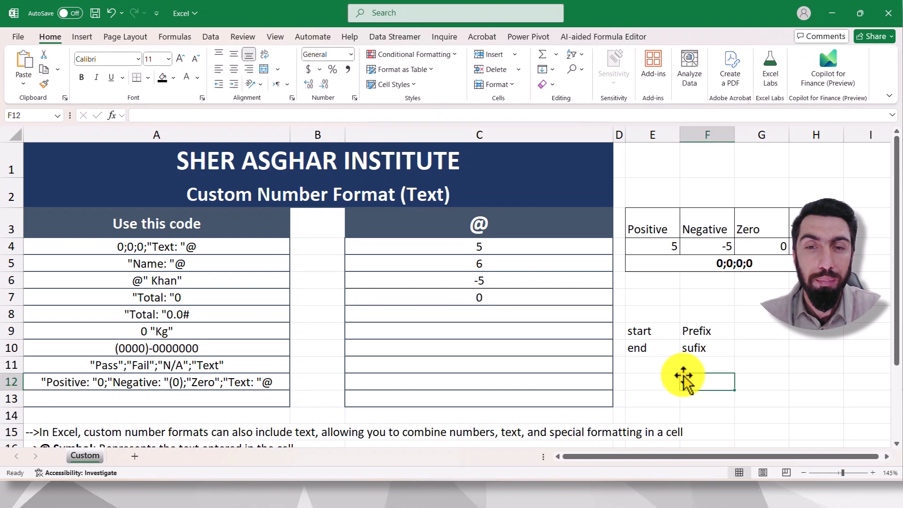
{"action": "left_click", "coordinate": [496, 314]}
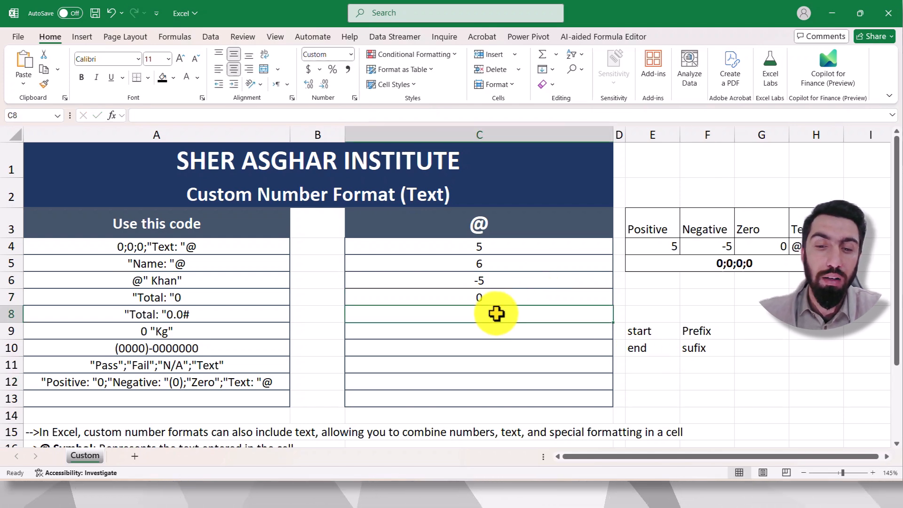
{"action": "type", "text": "UMa"}
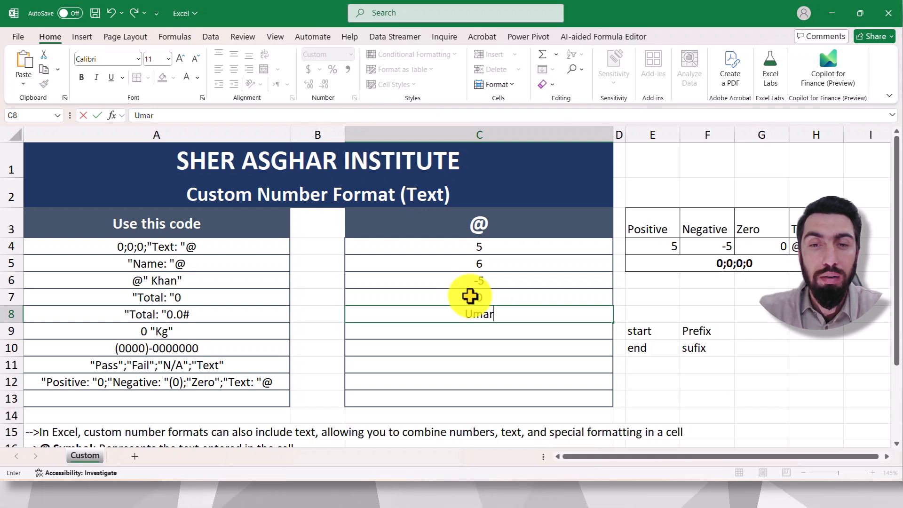
{"action": "key", "text": "Return"}
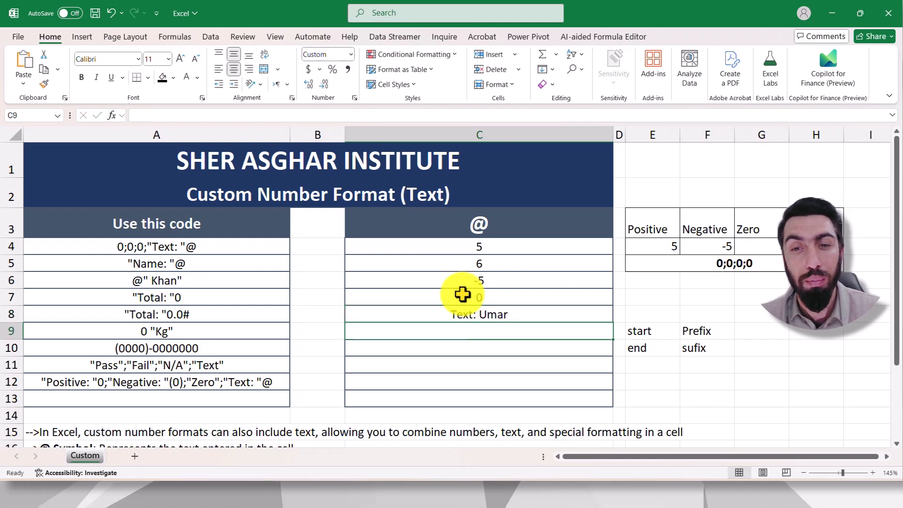
{"action": "left_click", "coordinate": [661, 379]}
{"action": "left_click", "coordinate": [495, 312]}
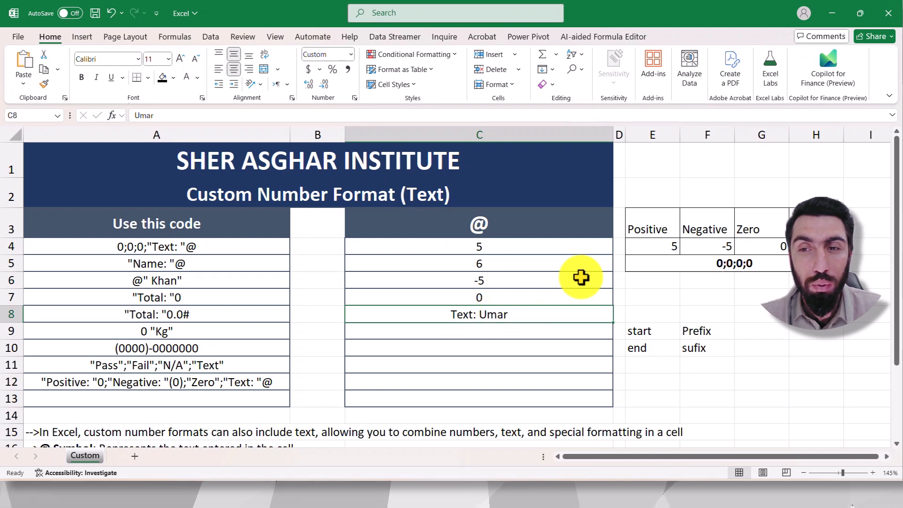
{"action": "left_click", "coordinate": [800, 246]}
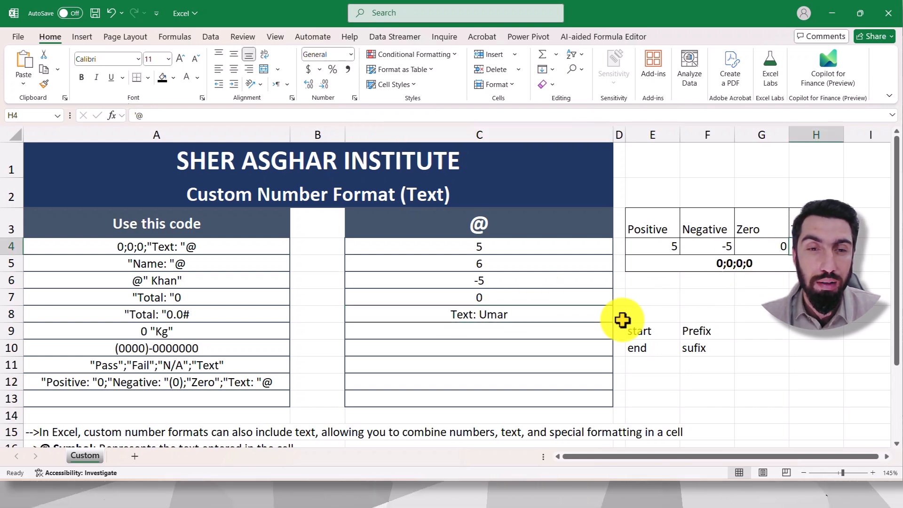
Step: Clear the test values from cells C4:C13
{"action": "left_click_drag", "start_coordinate": [499, 249], "coordinate": [511, 395]}
{"action": "key", "text": "Delete"}
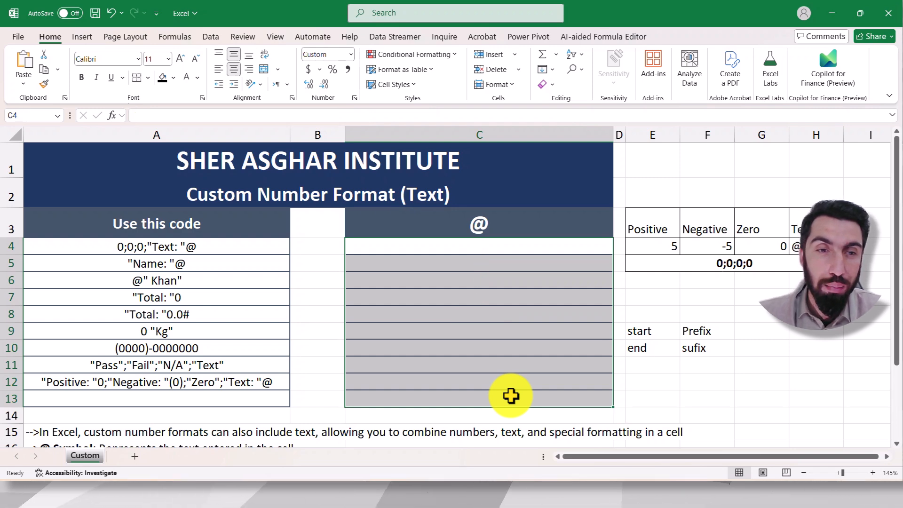
{"action": "left_click", "coordinate": [483, 344]}
Step: Apply the format code "Name: "@ from cell A5 as the custom number format of cells C4:C13
{"action": "left_click", "coordinate": [176, 265]}
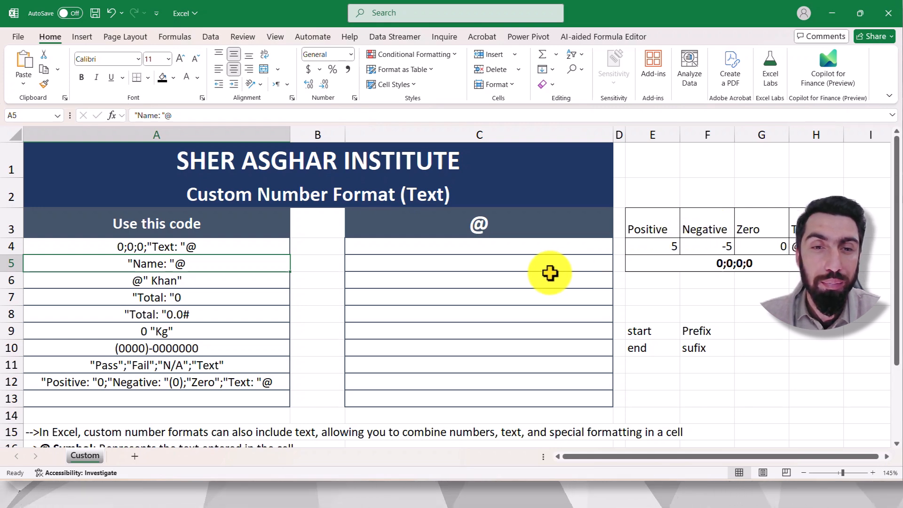
{"action": "left_click", "coordinate": [463, 264]}
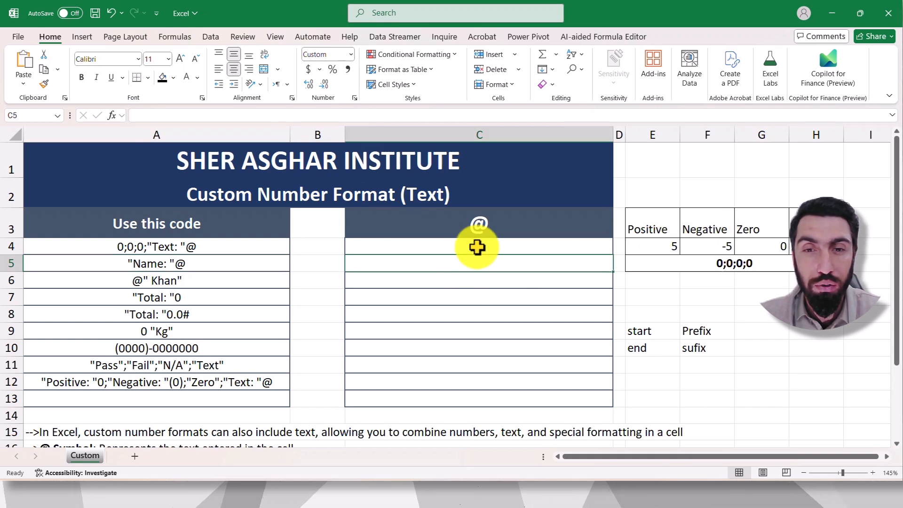
{"action": "left_click_drag", "start_coordinate": [478, 246], "coordinate": [490, 398]}
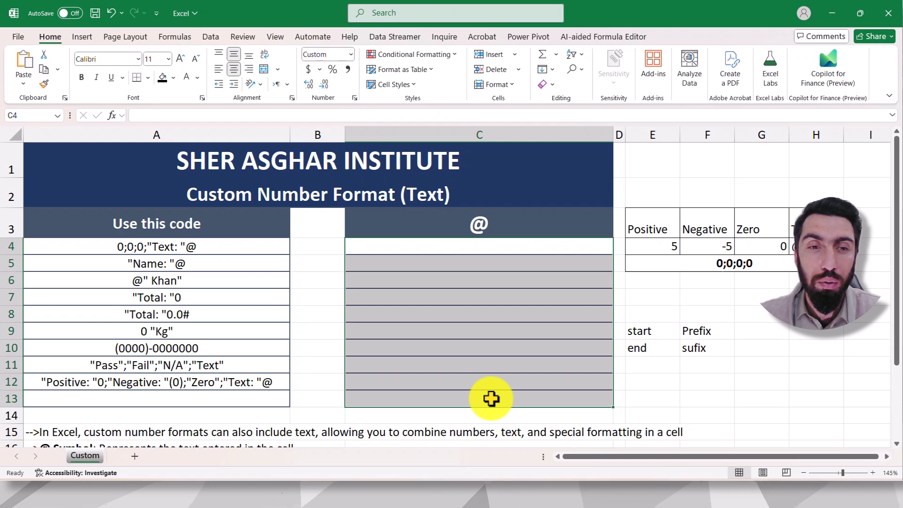
{"action": "left_click", "coordinate": [355, 97]}
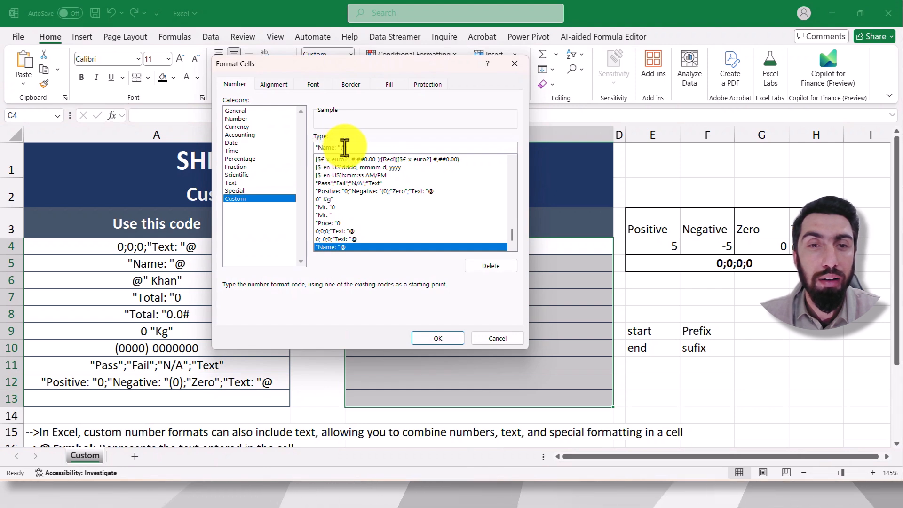
{"action": "left_click", "coordinate": [440, 338]}
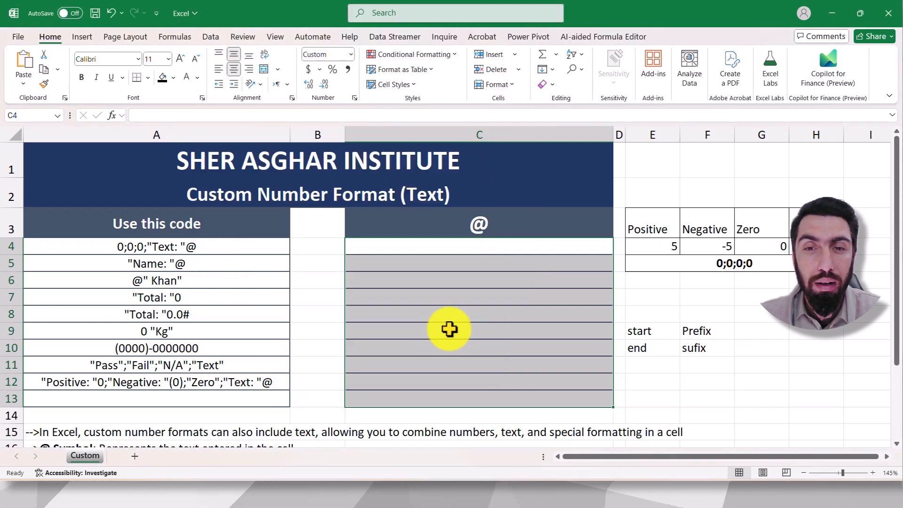
Step: Test the format with numbers by entering -5 in C5 and 45 in C7, and clear cells C4:C13
{"action": "left_click", "coordinate": [497, 264]}
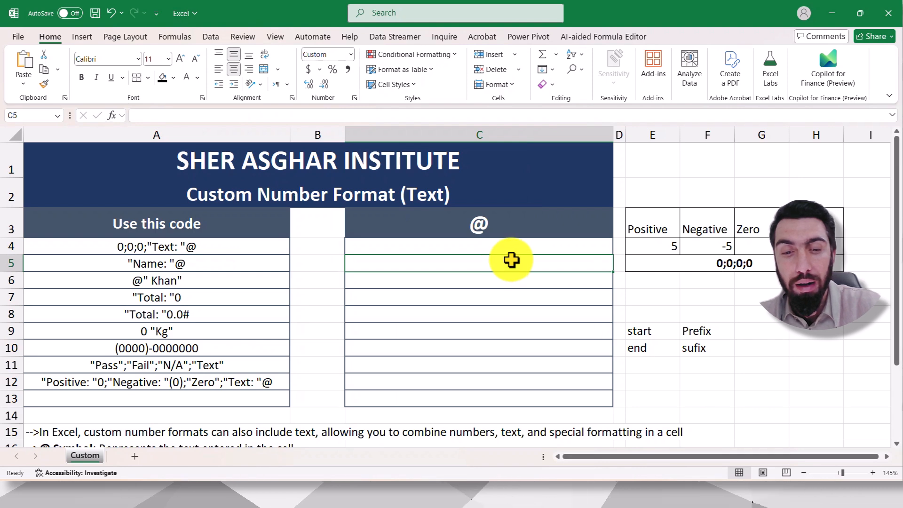
{"action": "type", "text": "-5"}
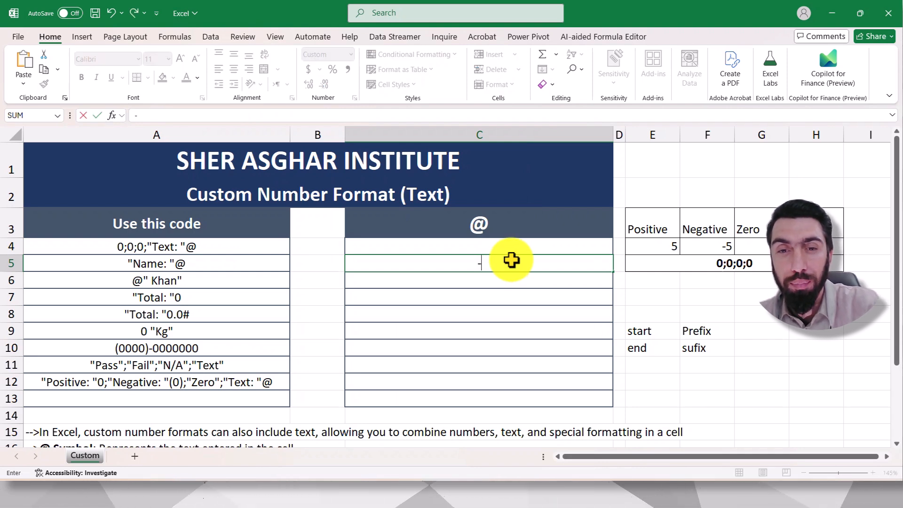
{"action": "left_click", "coordinate": [642, 313]}
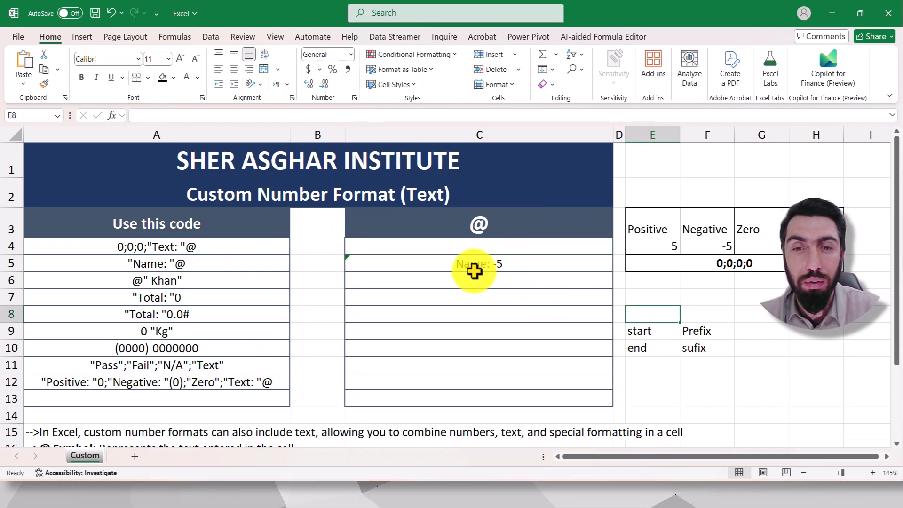
{"action": "left_click", "coordinate": [487, 297]}
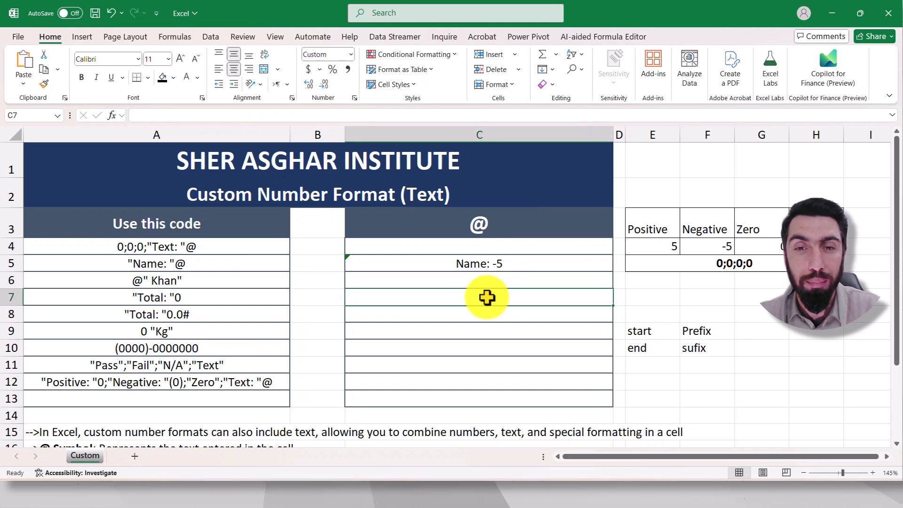
{"action": "type", "text": "-"}
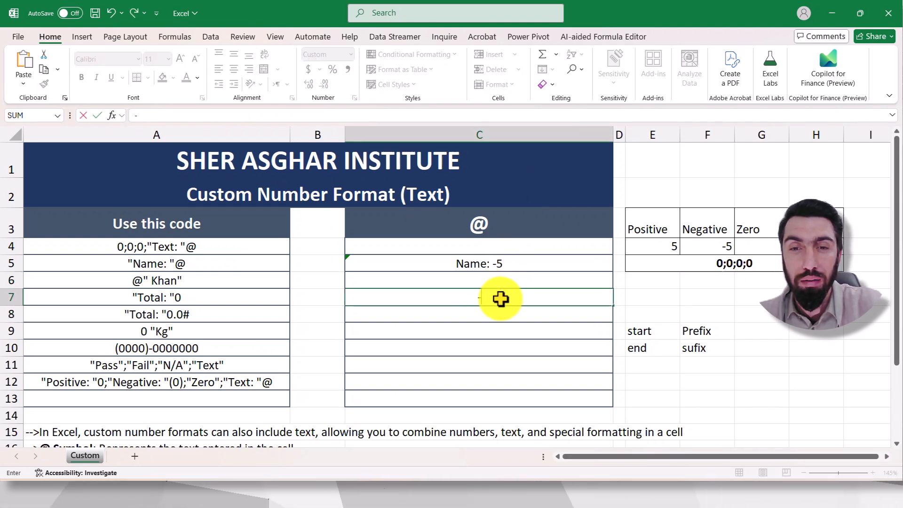
{"action": "type", "text": "5"}
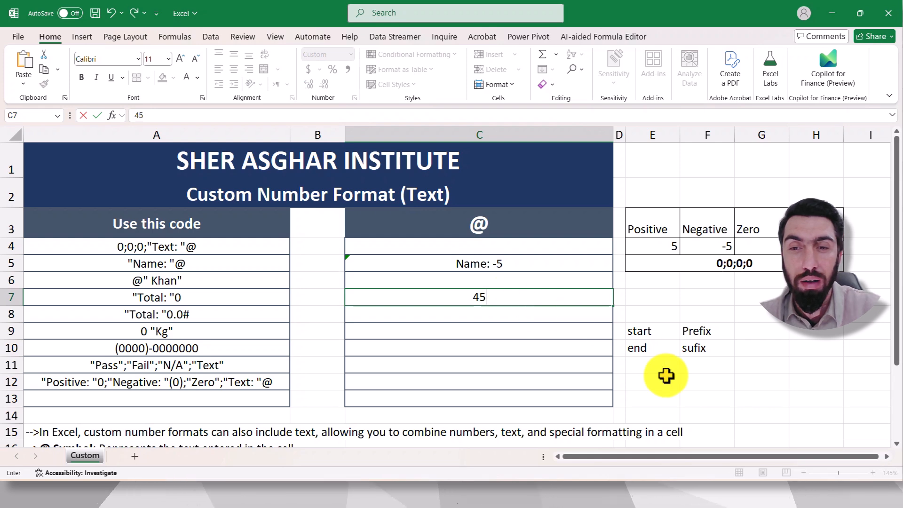
{"action": "left_click", "coordinate": [663, 380]}
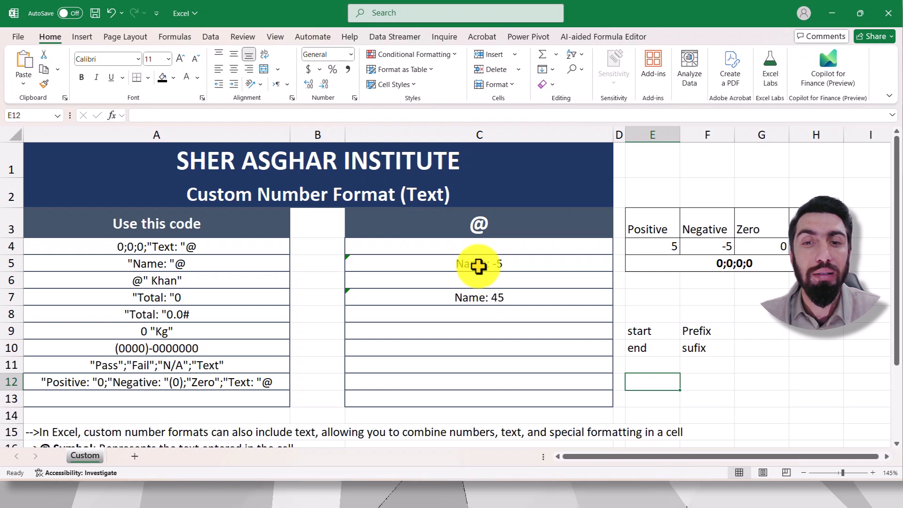
{"action": "left_click_drag", "start_coordinate": [473, 244], "coordinate": [489, 393]}
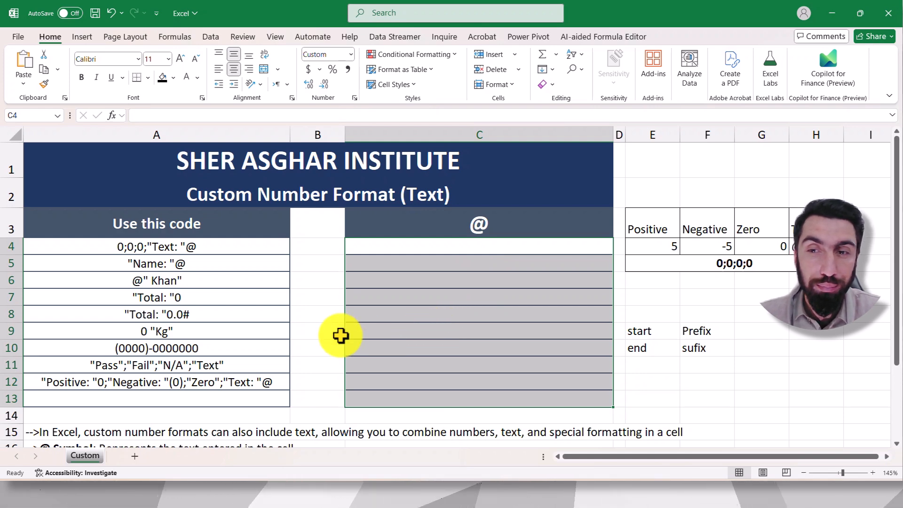
Step: Set the custom number format of cells C4:C13 to 0;-0;0;"Name: "@
{"action": "left_click", "coordinate": [482, 275]}
{"action": "left_click", "coordinate": [472, 246]}
{"action": "left_click", "coordinate": [470, 395], "text": "shift"}
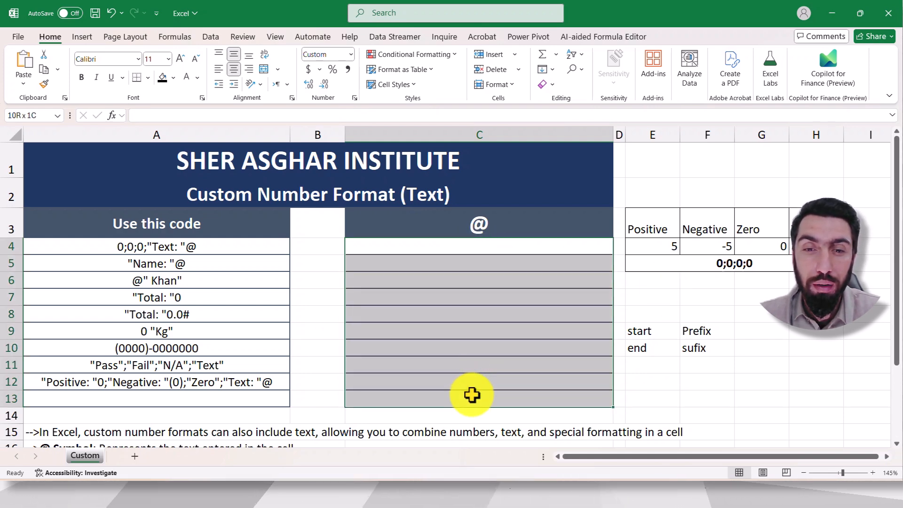
{"action": "left_click", "coordinate": [354, 99]}
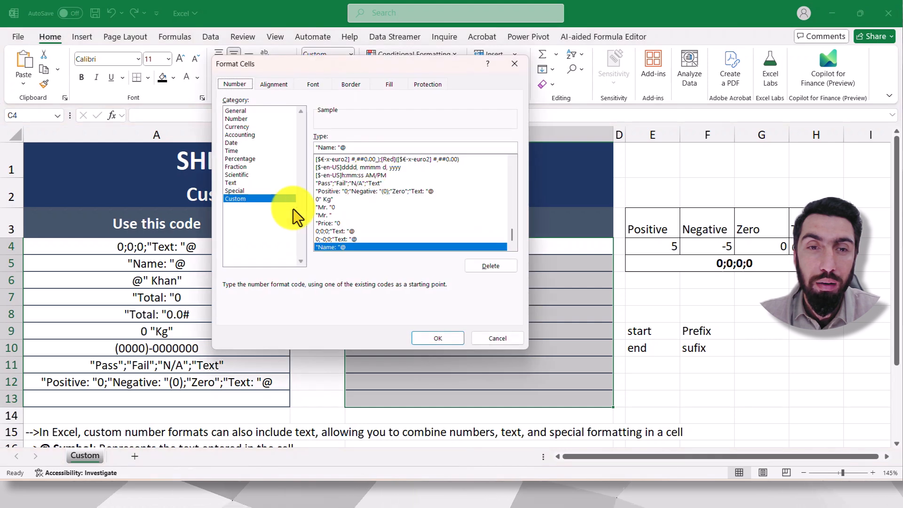
{"action": "key", "text": "BackSpace"}
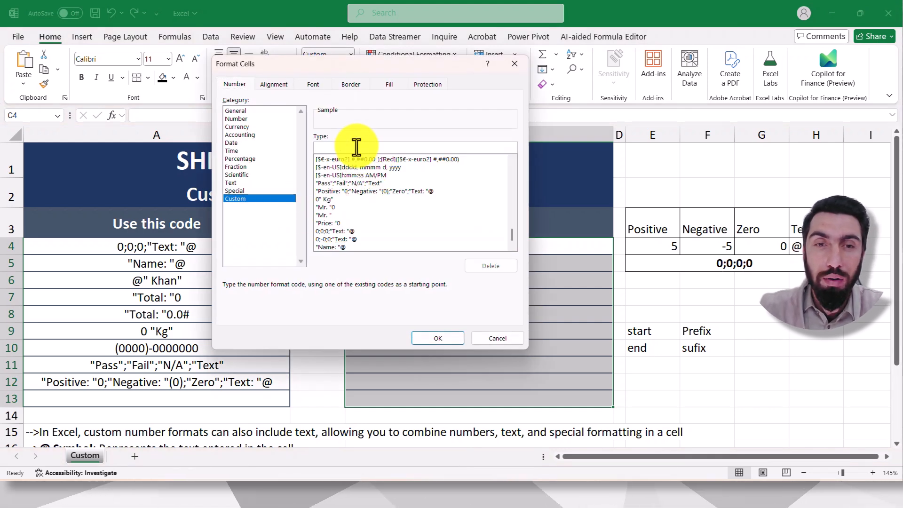
{"action": "type", "text": "0;-"}
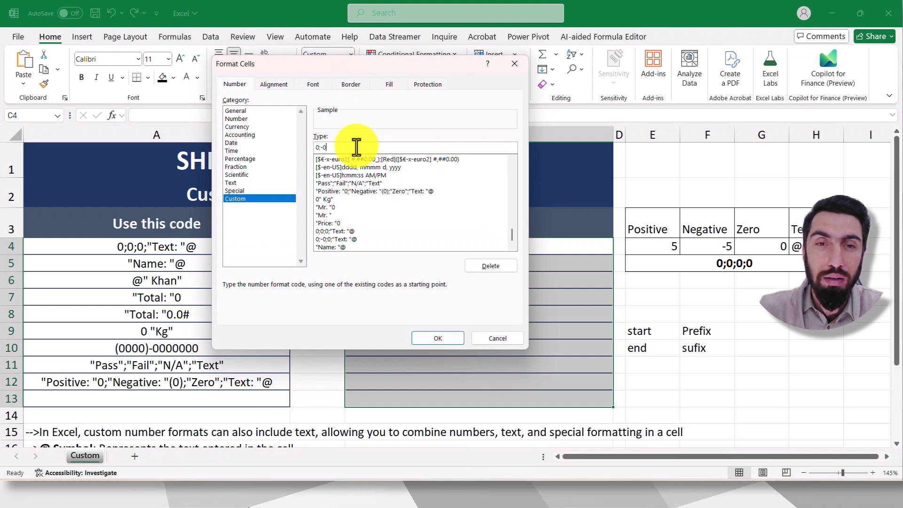
{"action": "type", "text": "0;"}
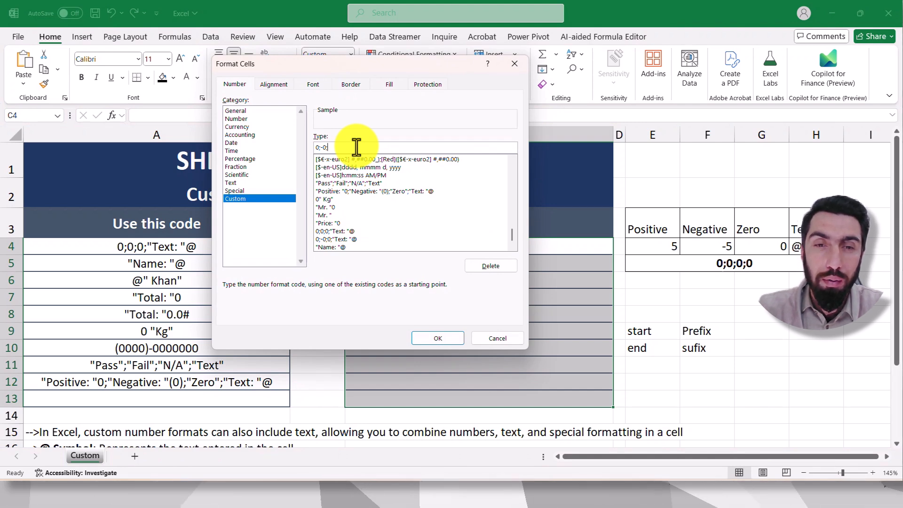
{"action": "type", "text": "0;\"Name: \"@"}
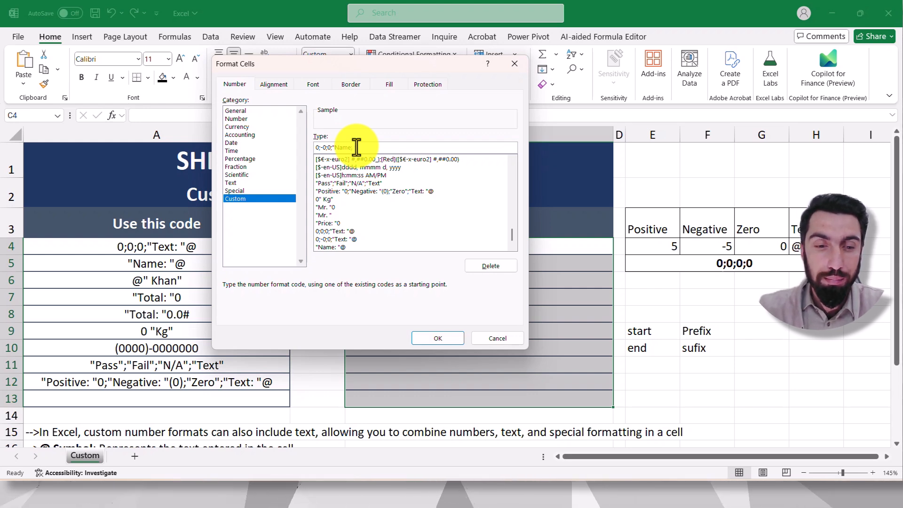
{"action": "left_click", "coordinate": [446, 339]}
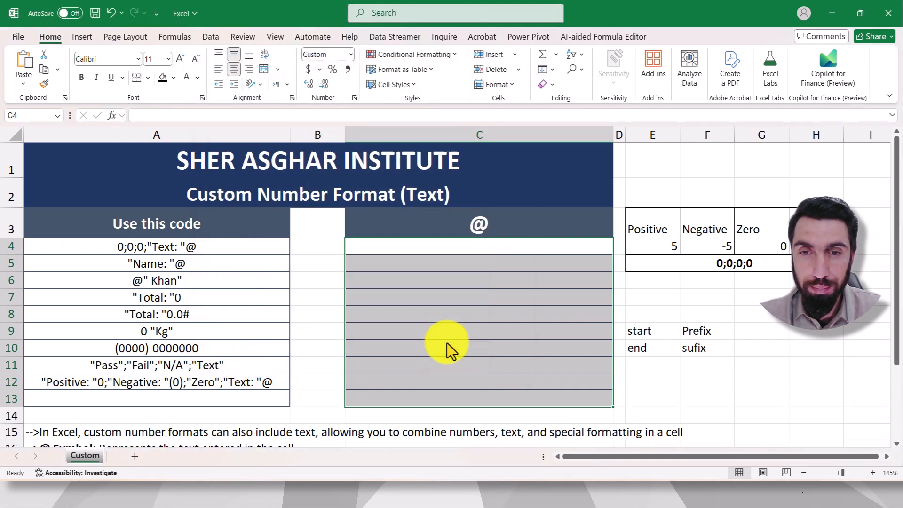
Step: Enter a first name in each of cells C4 and C5 to test the text section of the format
{"action": "left_click", "coordinate": [504, 248]}
{"action": "type", "text": "U"}
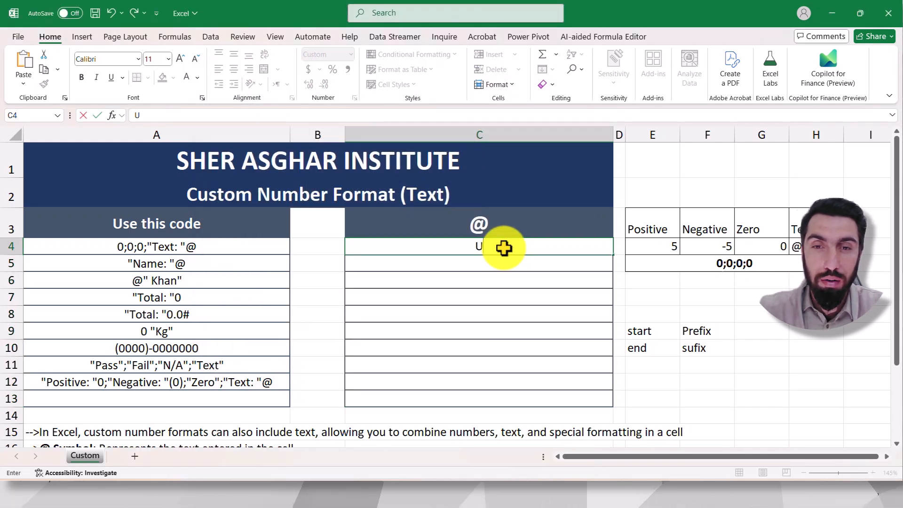
{"action": "type", "text": "mar"}
{"action": "key", "text": "Return"}
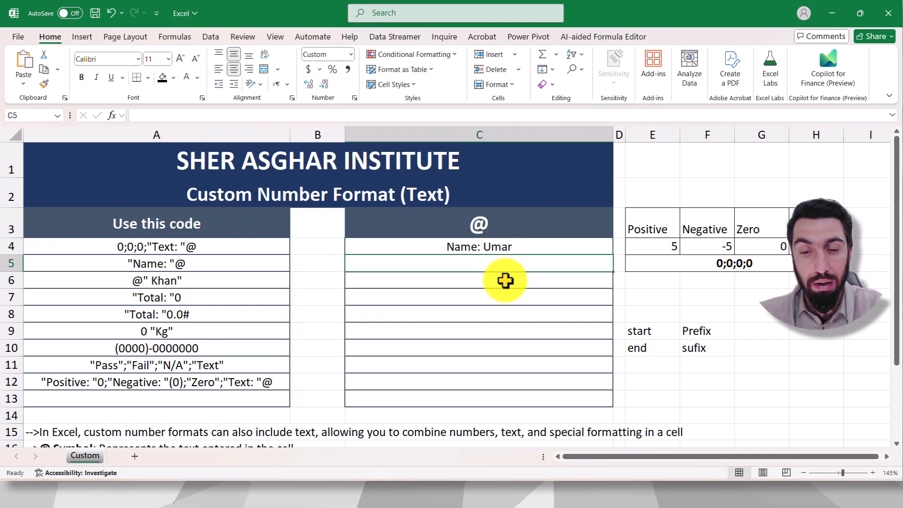
{"action": "type", "text": "Fatima"}
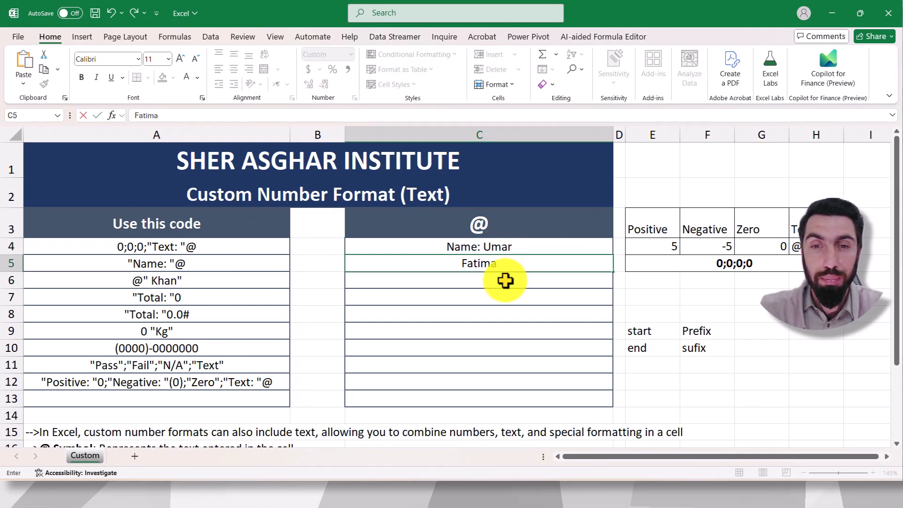
{"action": "key", "text": "Return"}
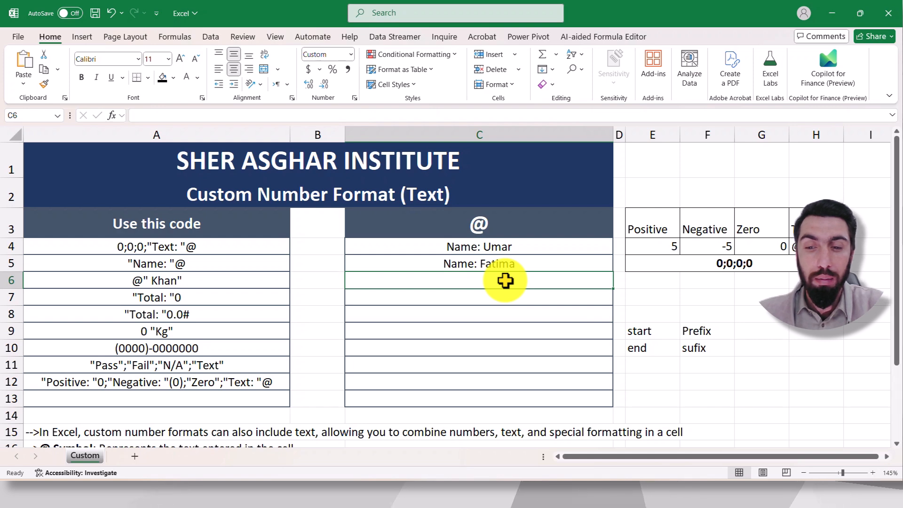
Step: Enter 50 in C6, -50 in C7 and 0 in C8 to test the positive, negative and zero sections
{"action": "type", "text": "50"}
{"action": "left_click", "coordinate": [768, 297]}
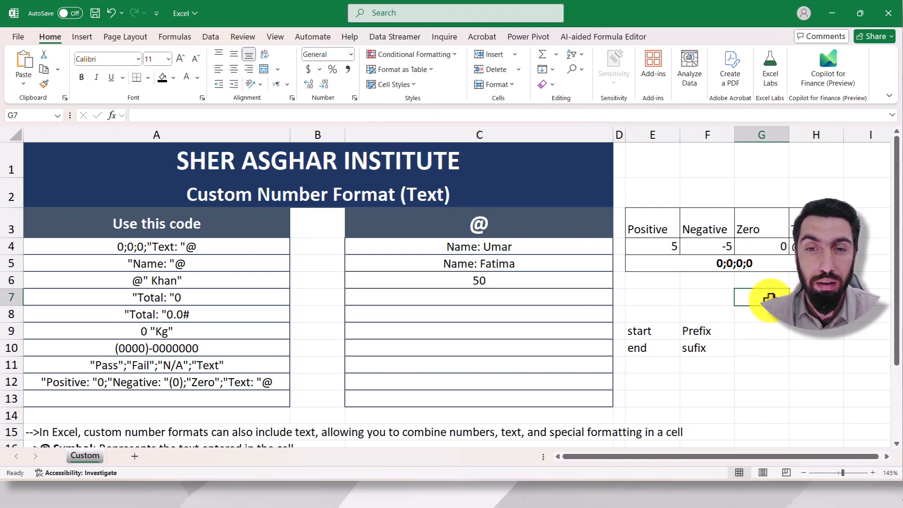
{"action": "left_click", "coordinate": [506, 294]}
{"action": "type", "text": "-"}
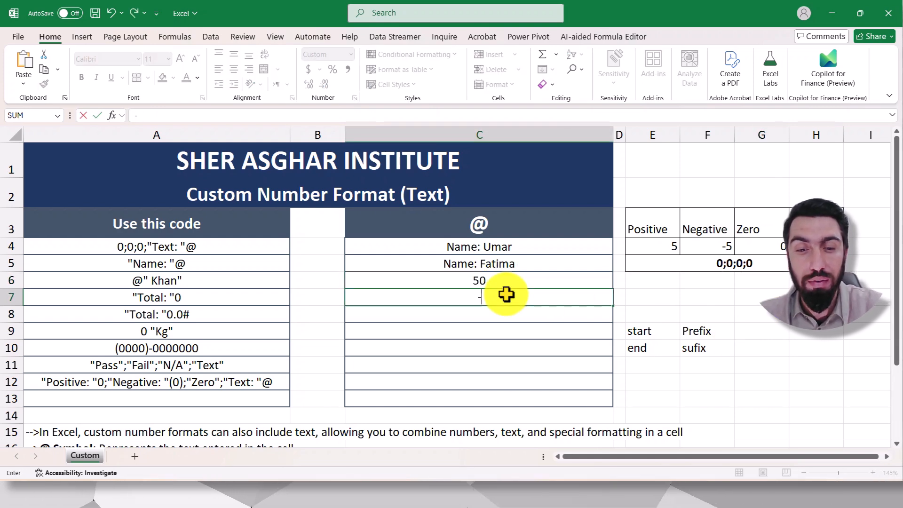
{"action": "type", "text": "50"}
{"action": "left_click", "coordinate": [696, 281]}
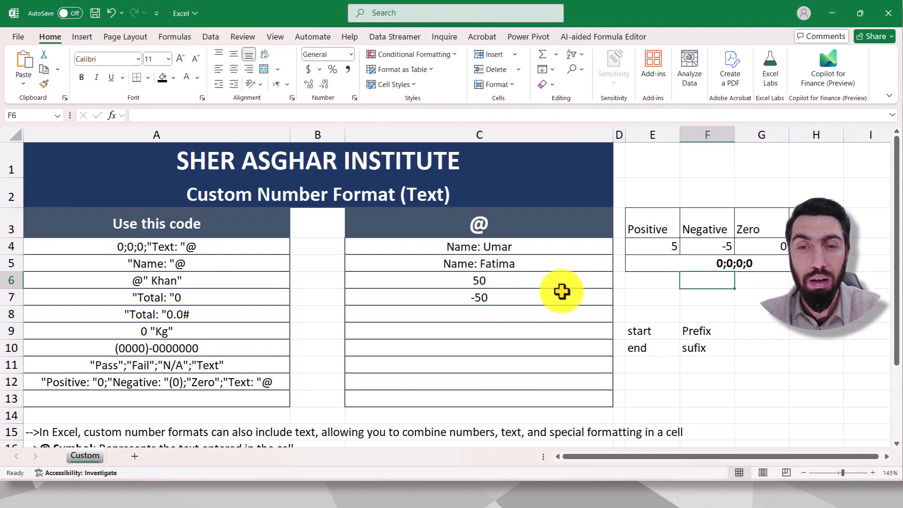
{"action": "left_click", "coordinate": [502, 316]}
{"action": "type", "text": "0"}
{"action": "left_click", "coordinate": [708, 297]}
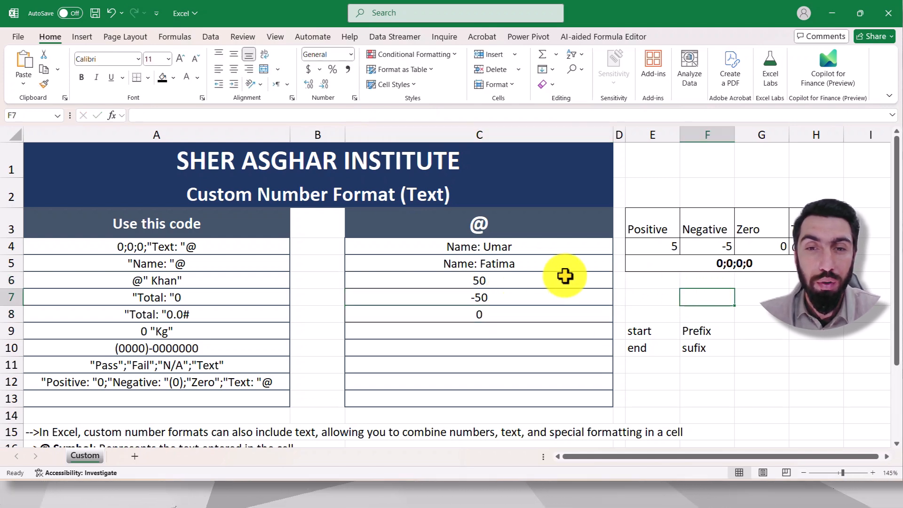
Step: Reduce the custom number format of cells C4:C13 to only the text section, "Name: "@
{"action": "left_click_drag", "start_coordinate": [494, 247], "coordinate": [489, 392]}
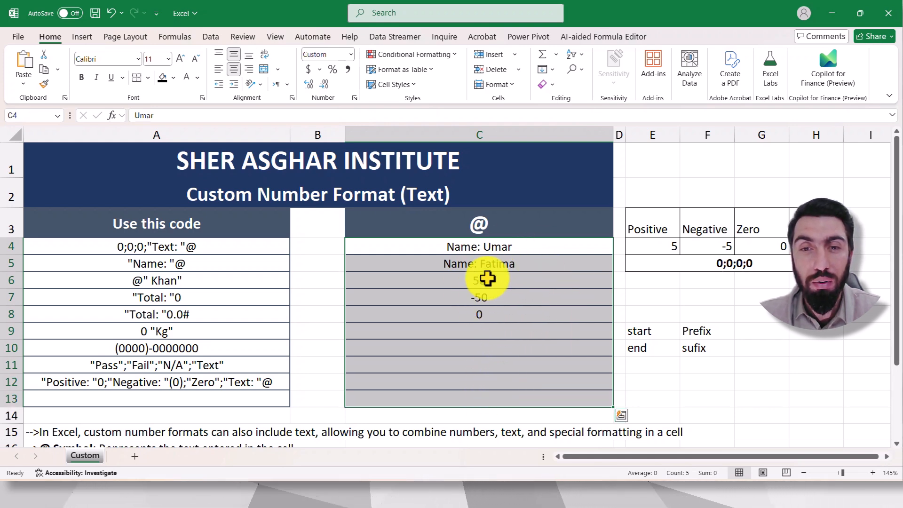
{"action": "left_click_drag", "start_coordinate": [668, 226], "coordinate": [788, 263]}
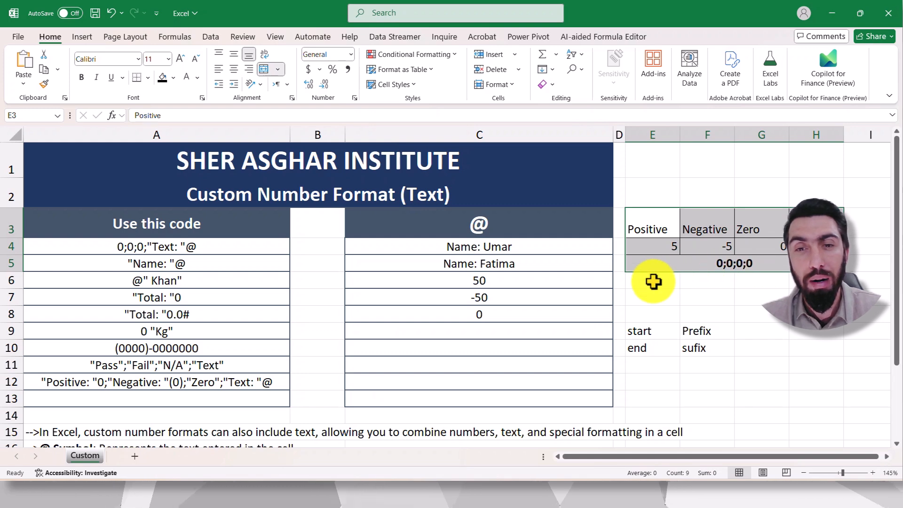
{"action": "left_click_drag", "start_coordinate": [469, 252], "coordinate": [461, 393]}
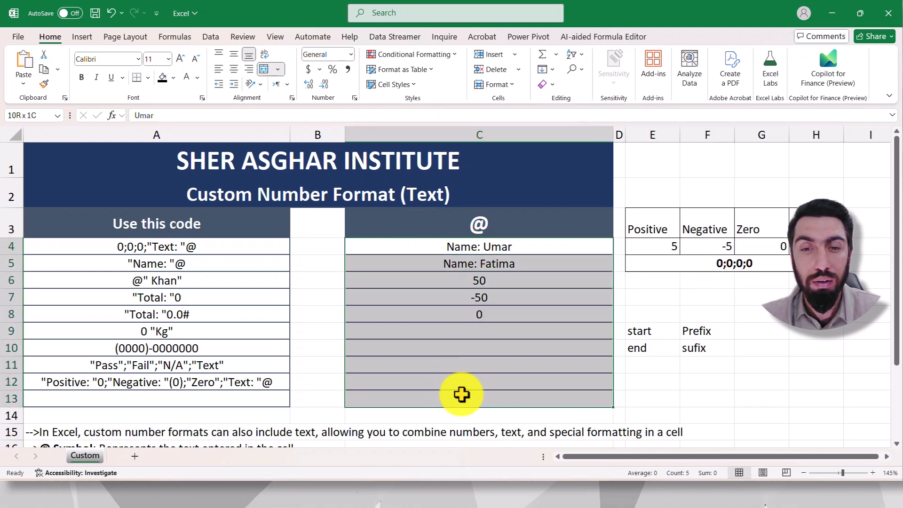
{"action": "left_click", "coordinate": [354, 98]}
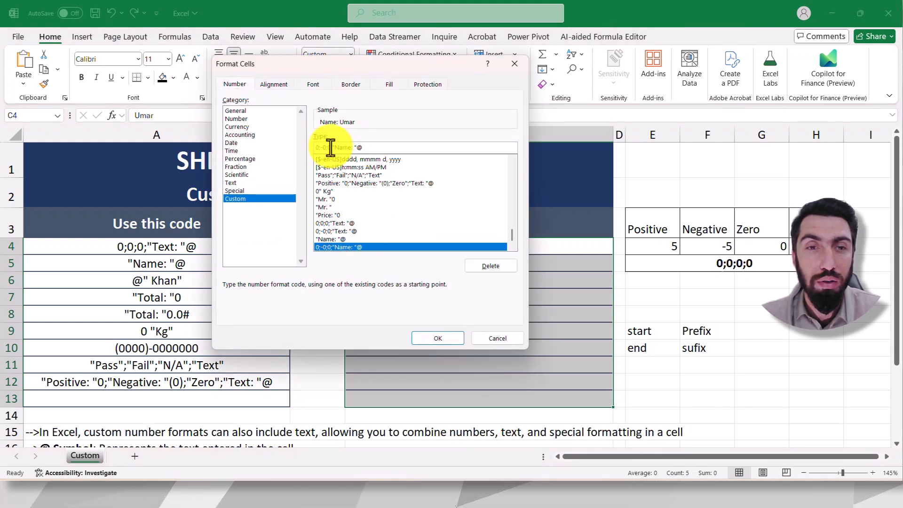
{"action": "key", "text": "BackSpace"}
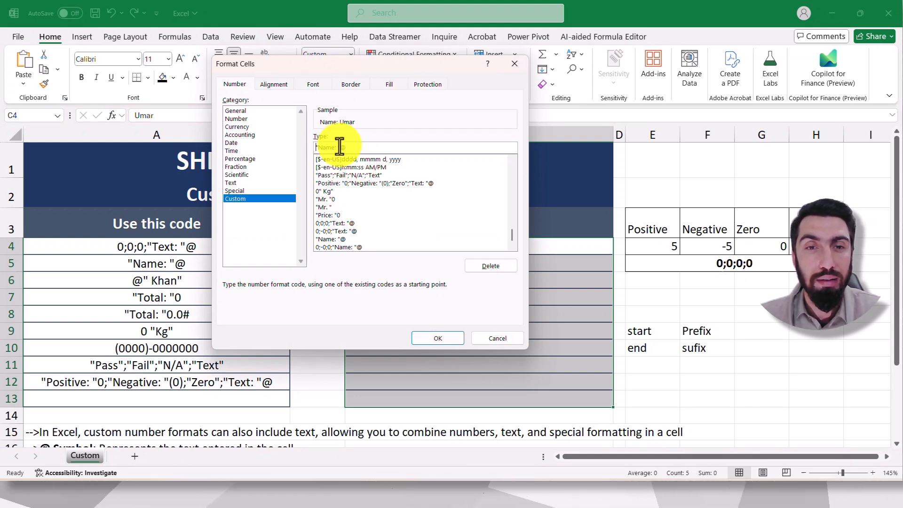
{"action": "left_click_drag", "start_coordinate": [367, 63], "coordinate": [255, 64]}
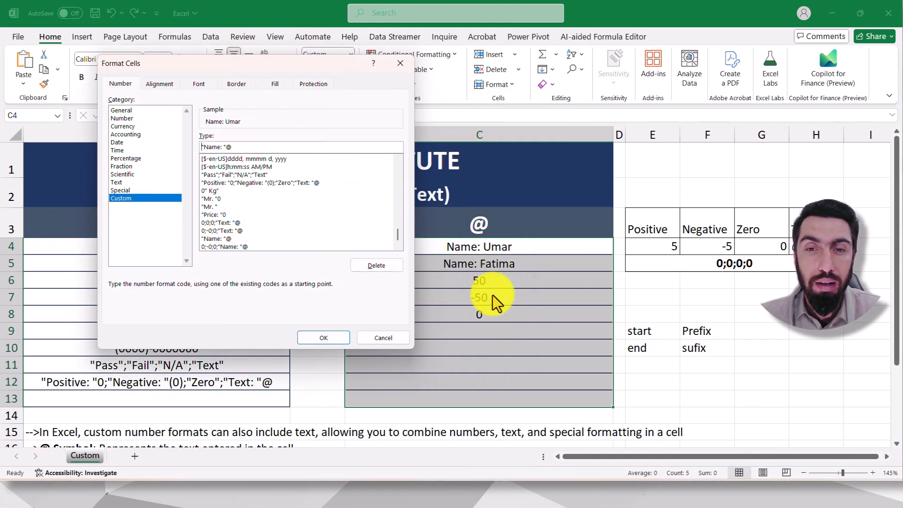
{"action": "left_click", "coordinate": [328, 337]}
Step: Clear cells C6:C9 and enter 7 in C6 and 345 in C7 to test numbers with the text-only format
{"action": "left_click_drag", "start_coordinate": [479, 281], "coordinate": [478, 326]}
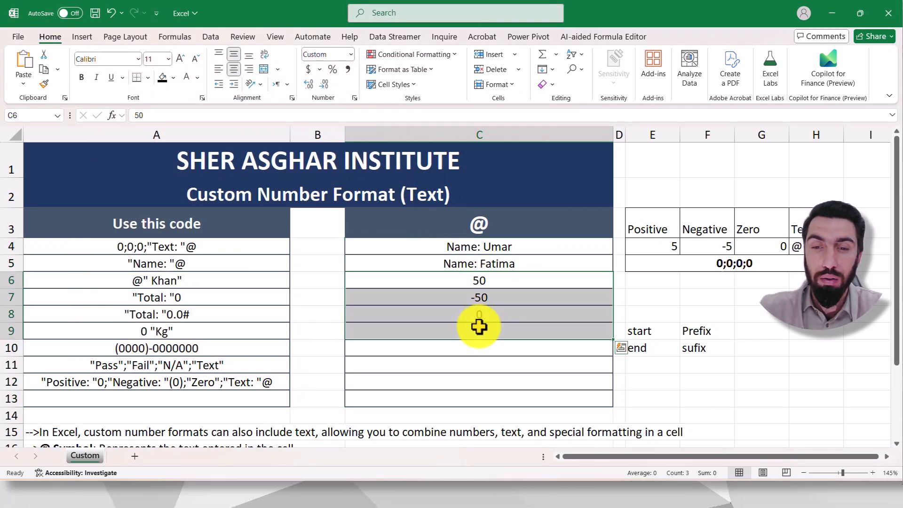
{"action": "key", "text": "Return"}
{"action": "key", "text": "Delete"}
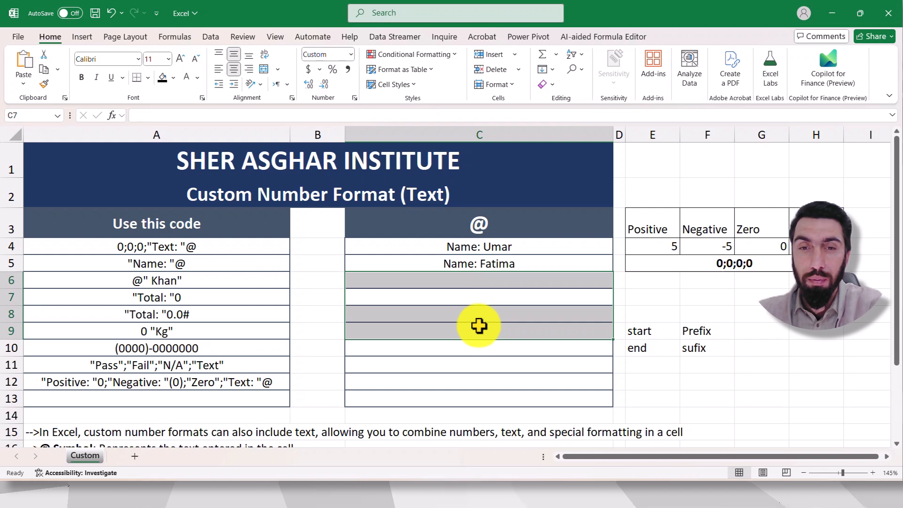
{"action": "left_click", "coordinate": [470, 281]}
{"action": "type", "text": "7"}
{"action": "key", "text": "Return"}
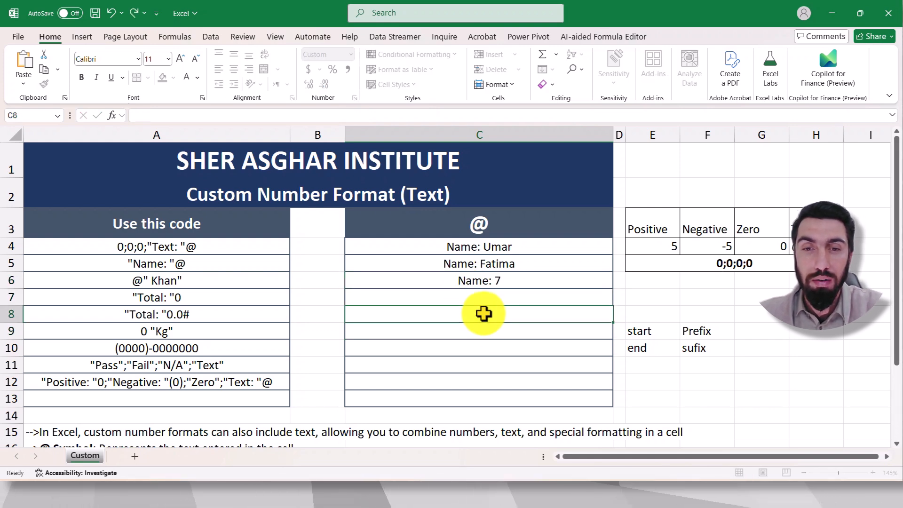
{"action": "type", "text": "3"}
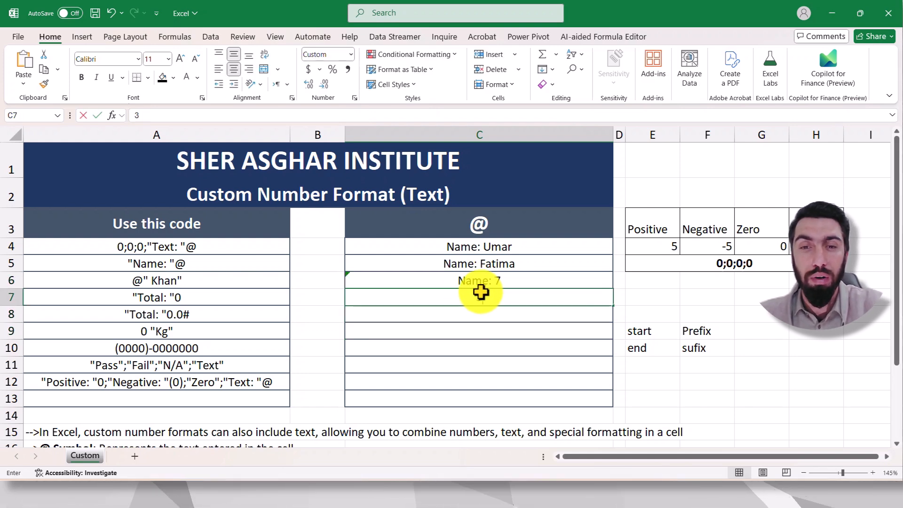
{"action": "type", "text": "45"}
{"action": "left_click", "coordinate": [671, 365]}
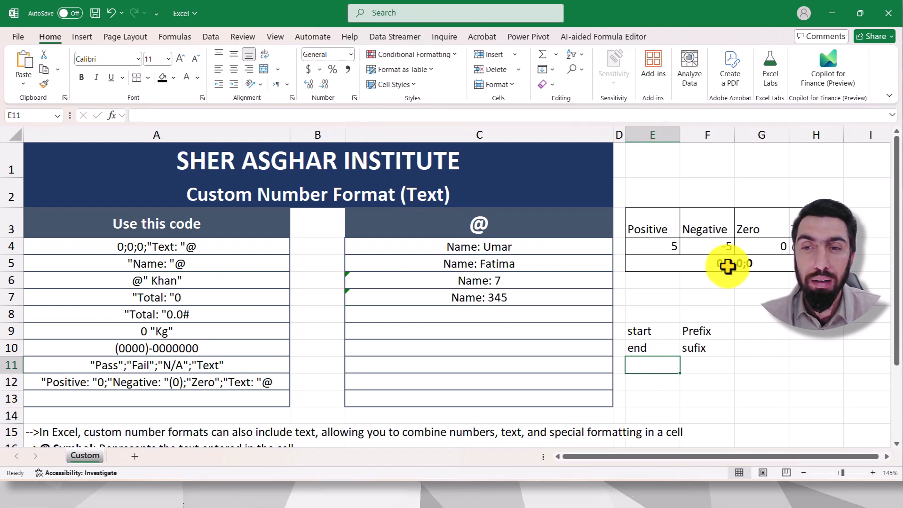
Step: Review the format sections in E3:H4 and the notes in rows 15 to 18 about the @ symbol and quoted fixed text
{"action": "left_click_drag", "start_coordinate": [663, 230], "coordinate": [776, 242]}
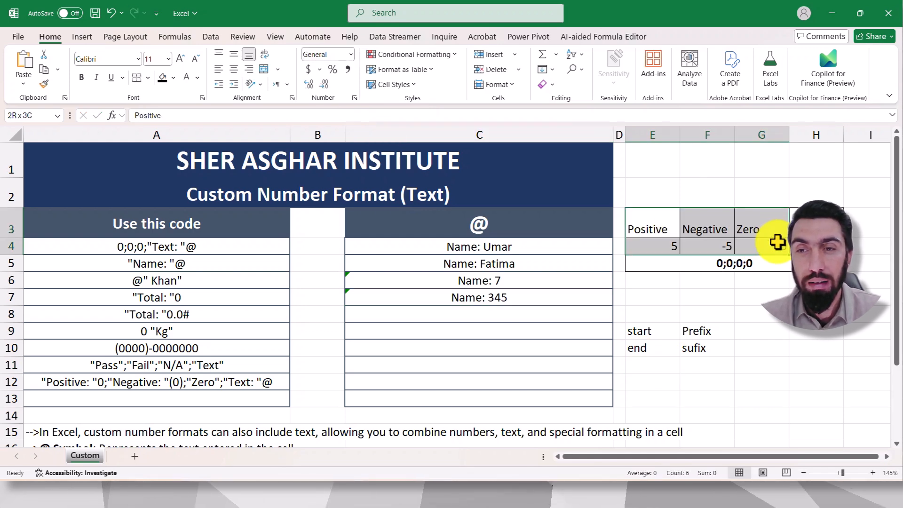
{"action": "left_click", "coordinate": [790, 229]}
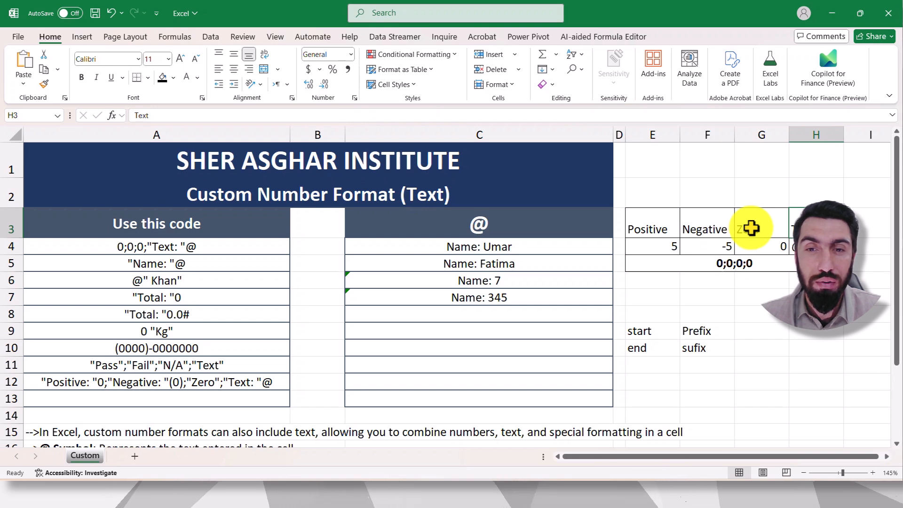
{"action": "left_click", "coordinate": [516, 245]}
{"action": "left_click_drag", "start_coordinate": [516, 262], "coordinate": [527, 399]}
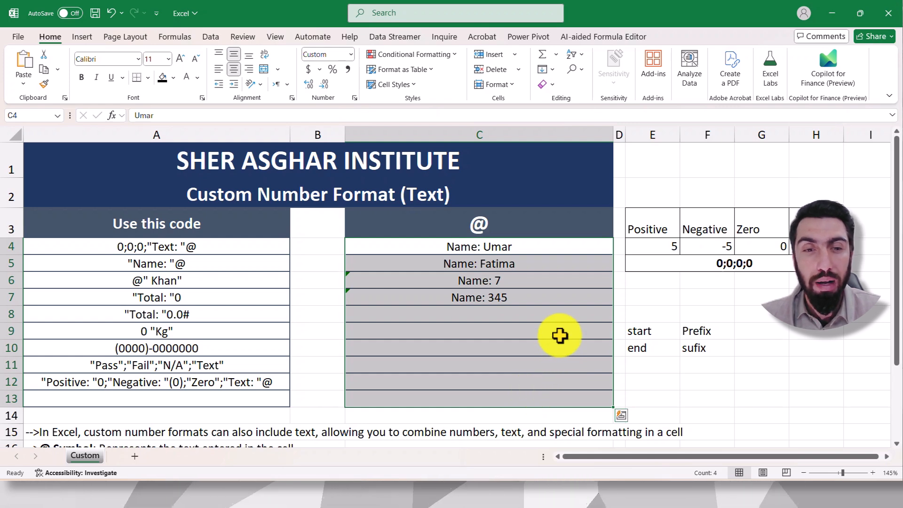
{"action": "scroll", "coordinate": [385, 329], "scroll_direction": "down", "scroll_amount": 1}
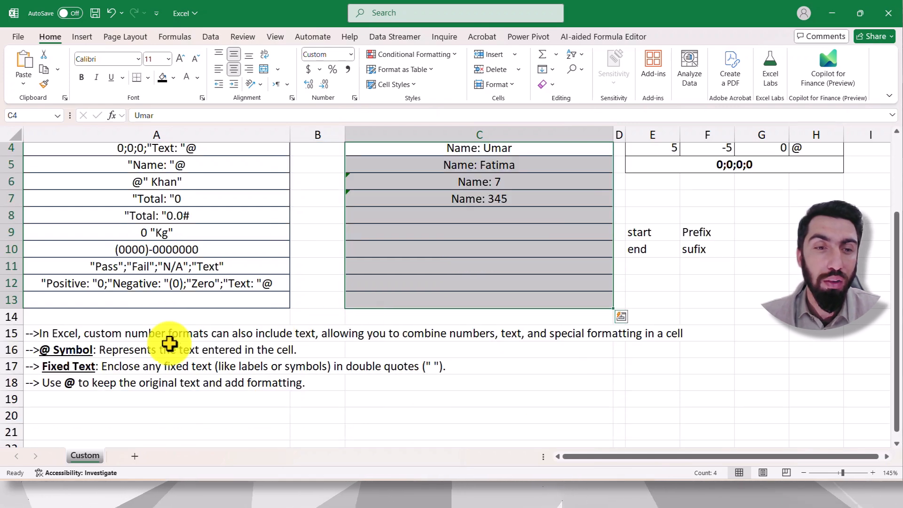
{"action": "left_click", "coordinate": [414, 398]}
{"action": "left_click", "coordinate": [156, 401]}
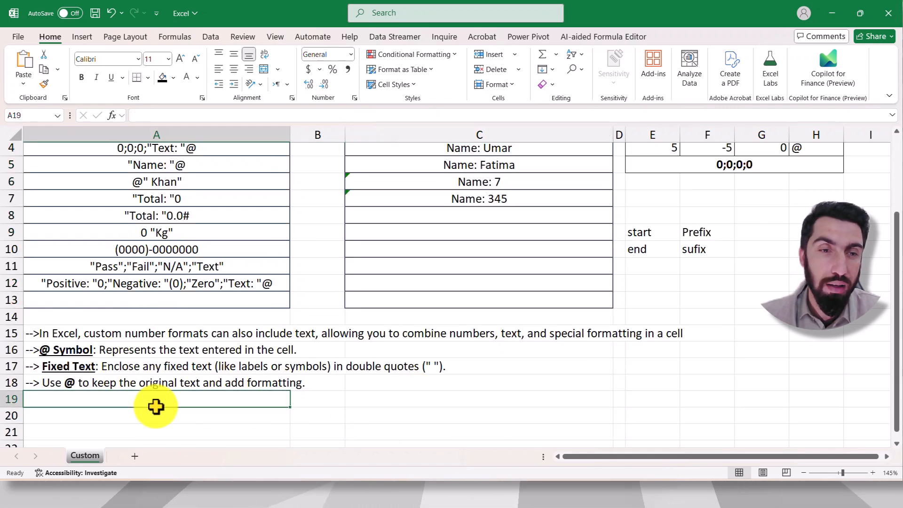
{"action": "left_click", "coordinate": [72, 351]}
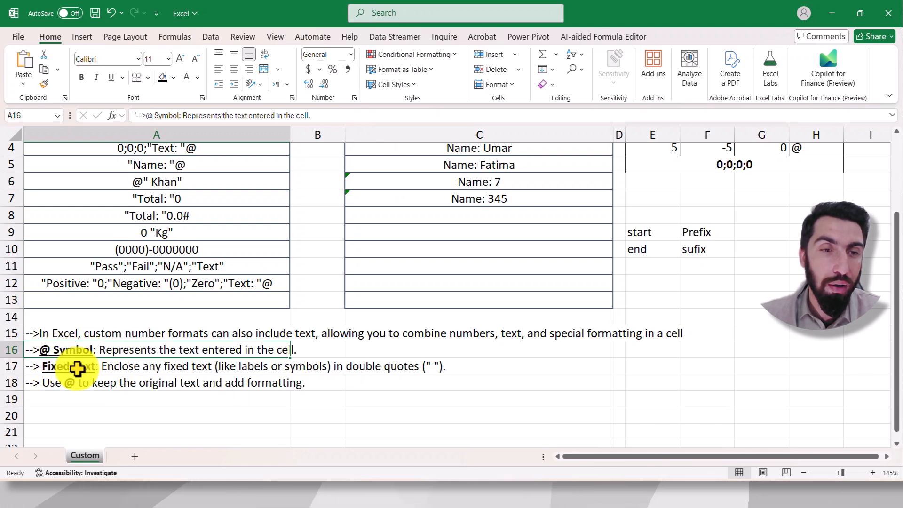
{"action": "left_click", "coordinate": [112, 366]}
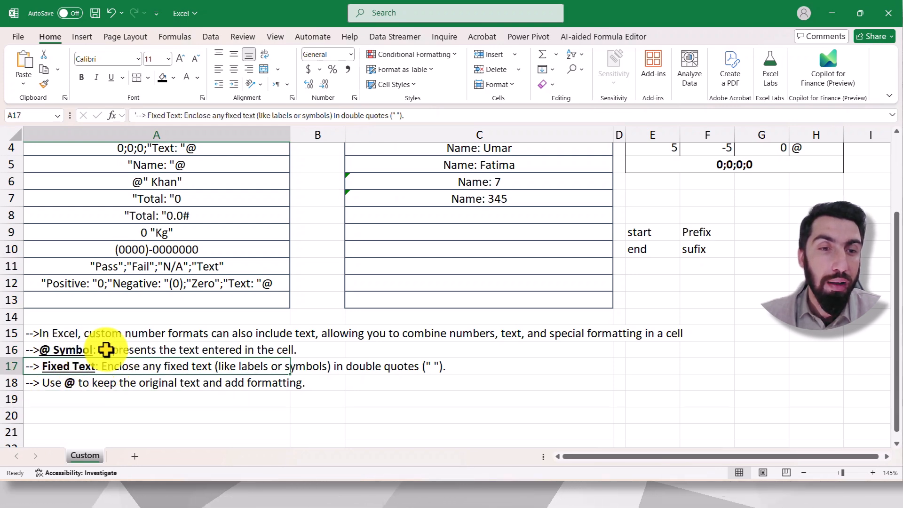
{"action": "left_click", "coordinate": [119, 351]}
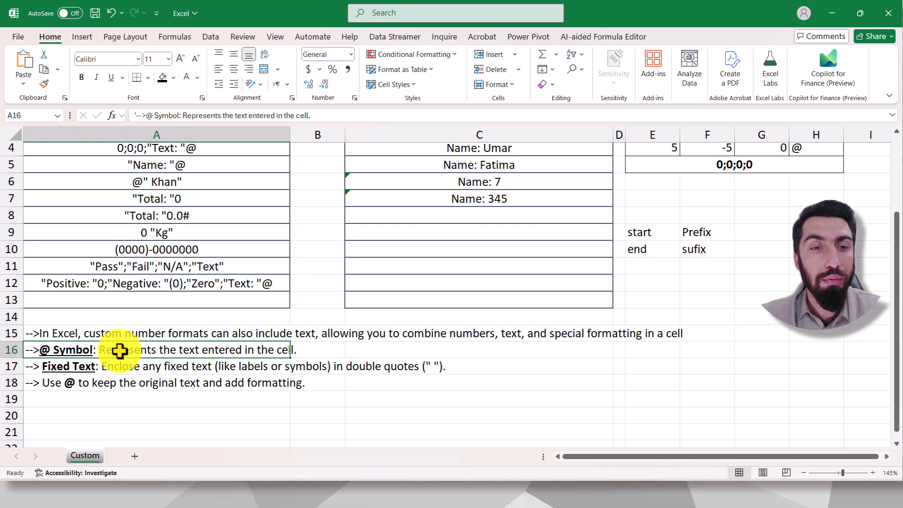
{"action": "left_click", "coordinate": [111, 368]}
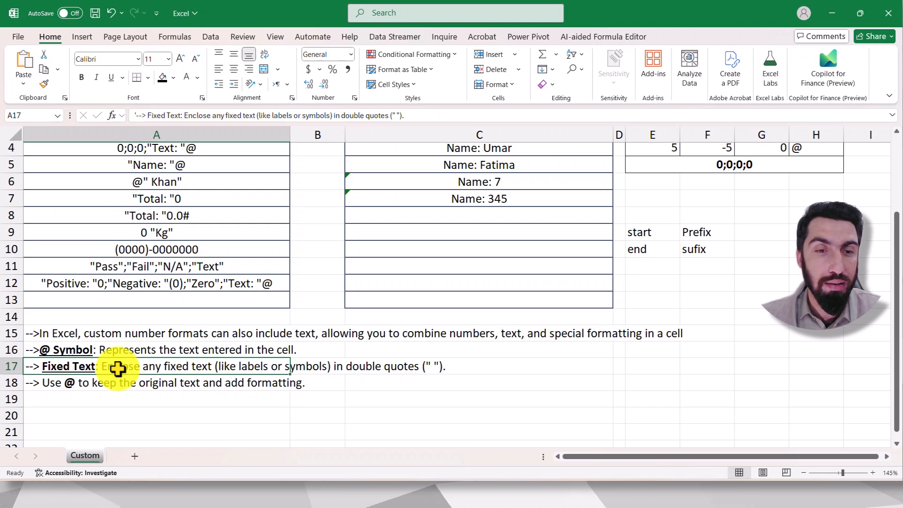
{"action": "left_click", "coordinate": [145, 399]}
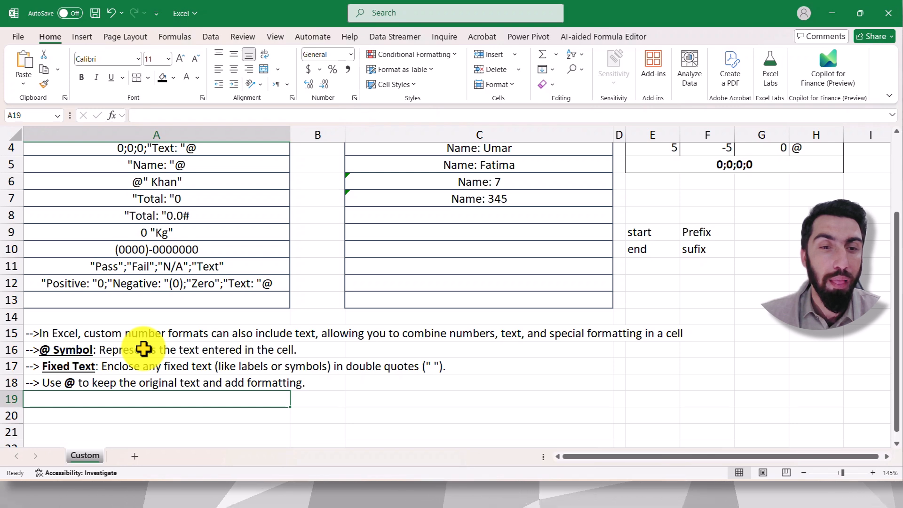
{"action": "left_click", "coordinate": [432, 415]}
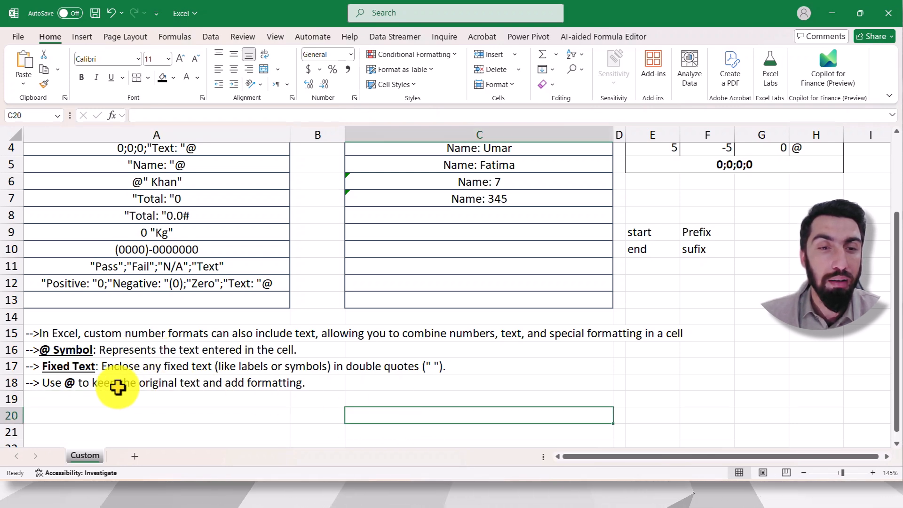
{"action": "left_click", "coordinate": [264, 383]}
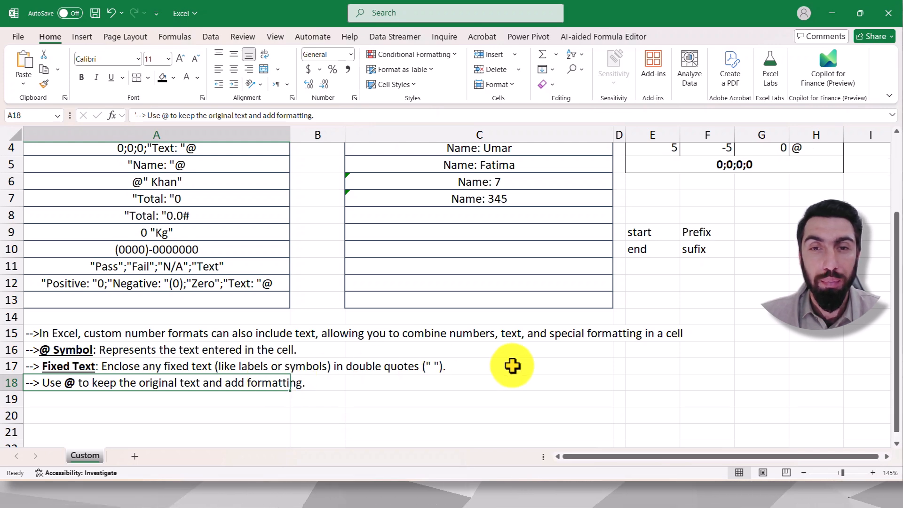
Step: Clear the test entries in C4:C13 and the prefix and suffix notes in E8:F12
{"action": "scroll", "coordinate": [514, 365], "scroll_direction": "up", "scroll_amount": 1}
{"action": "left_click_drag", "start_coordinate": [498, 247], "coordinate": [503, 393]}
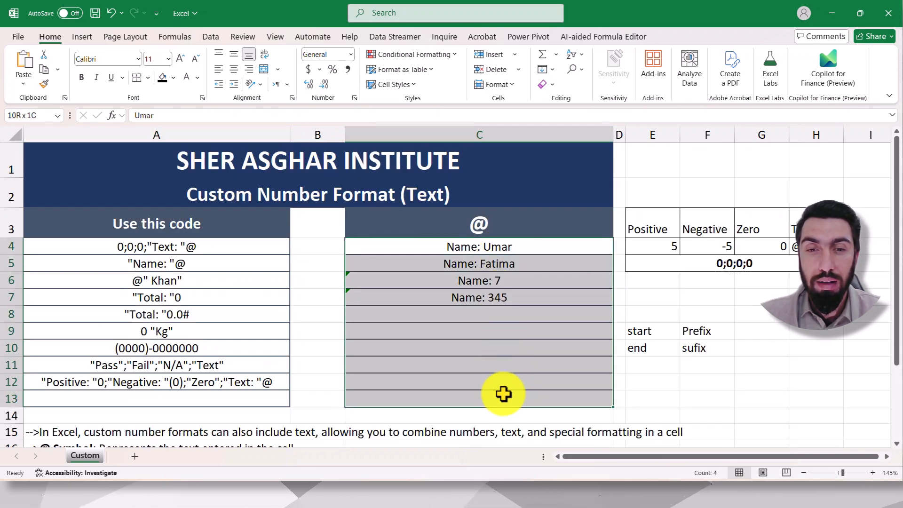
{"action": "key", "text": "Delete"}
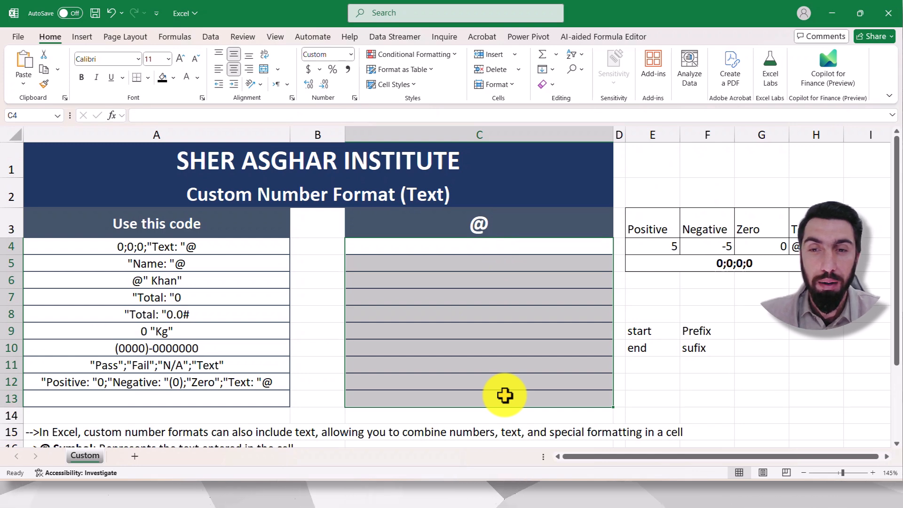
{"action": "left_click_drag", "start_coordinate": [653, 313], "coordinate": [729, 375]}
{"action": "key", "text": "Delete"}
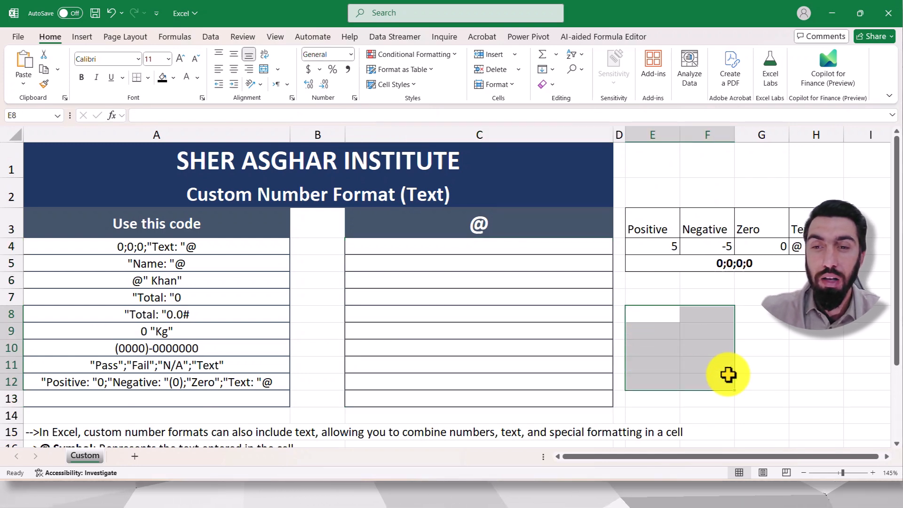
{"action": "left_click", "coordinate": [761, 328]}
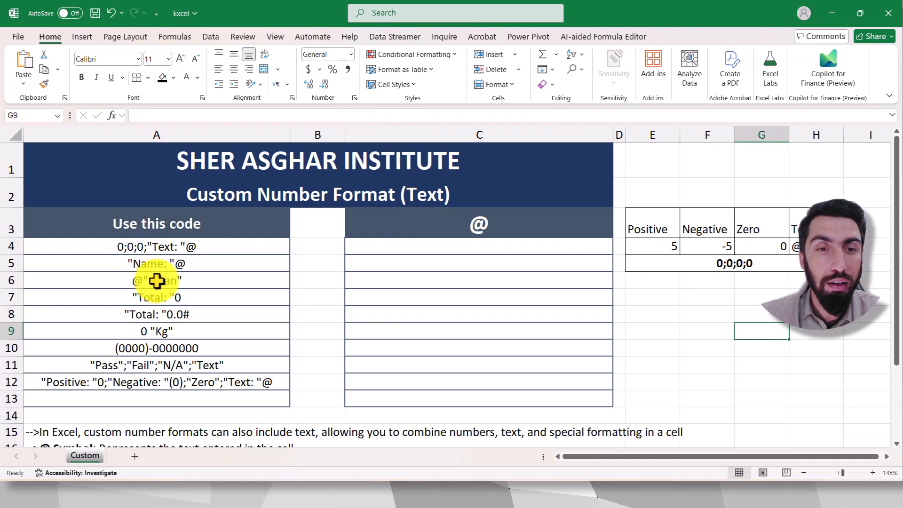
Step: Set the custom number format of cells C4:C13 to the suffix code listed in A6, @ followed by a space and surname in quotes
{"action": "left_click_drag", "start_coordinate": [459, 248], "coordinate": [467, 398]}
{"action": "left_click", "coordinate": [356, 98]}
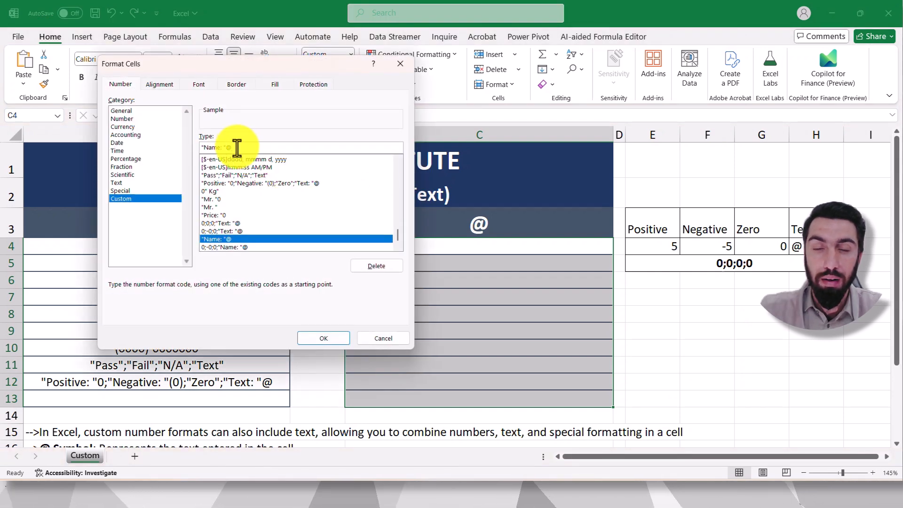
{"action": "key", "text": "BackSpace"}
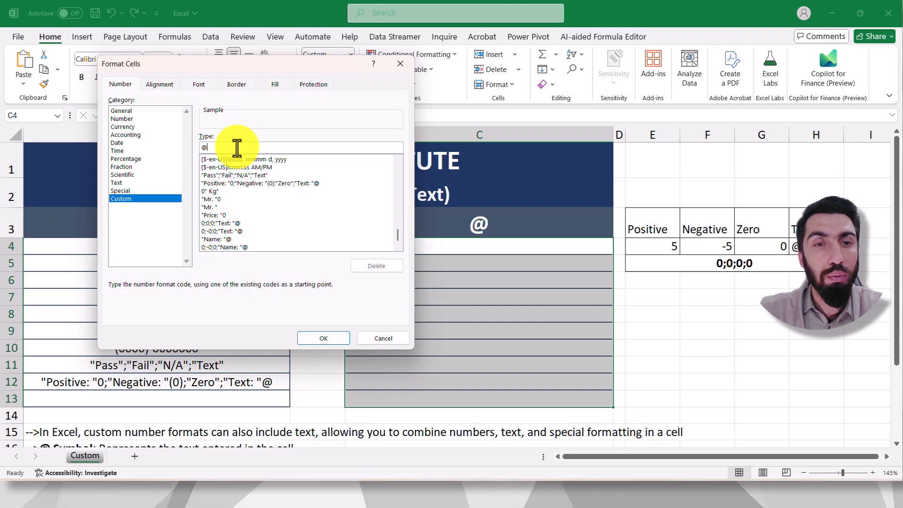
{"action": "type", "text": "\" Khan"}
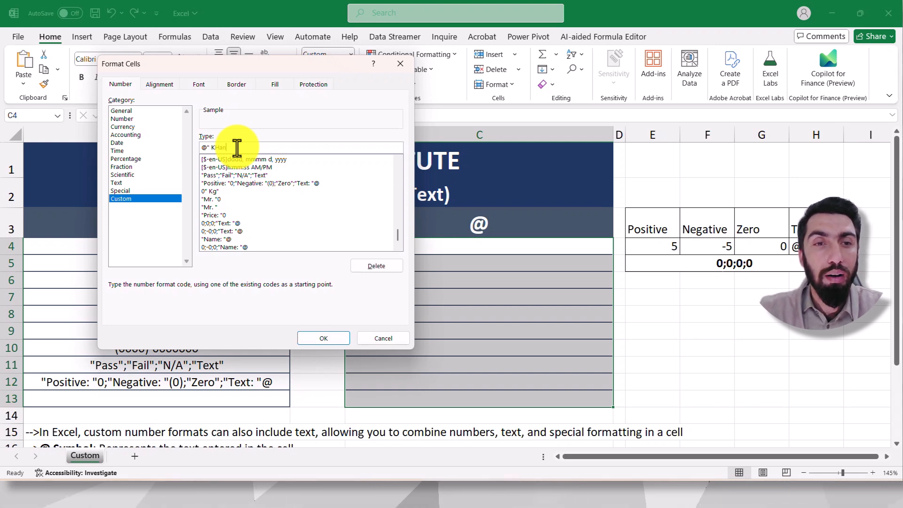
{"action": "type", "text": "\""}
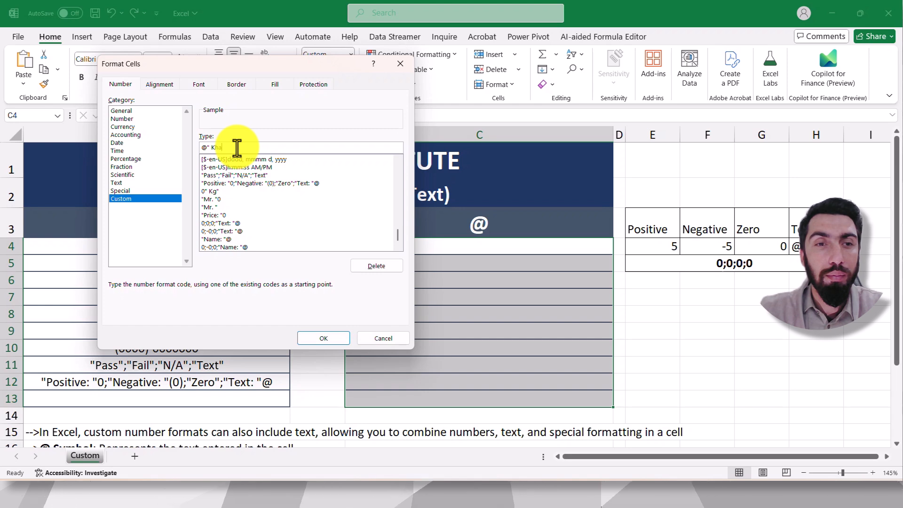
{"action": "left_click", "coordinate": [324, 338]}
Step: Enter a first name in each of cells C4, C5 and C6 to test the surname suffix
{"action": "left_click", "coordinate": [477, 248]}
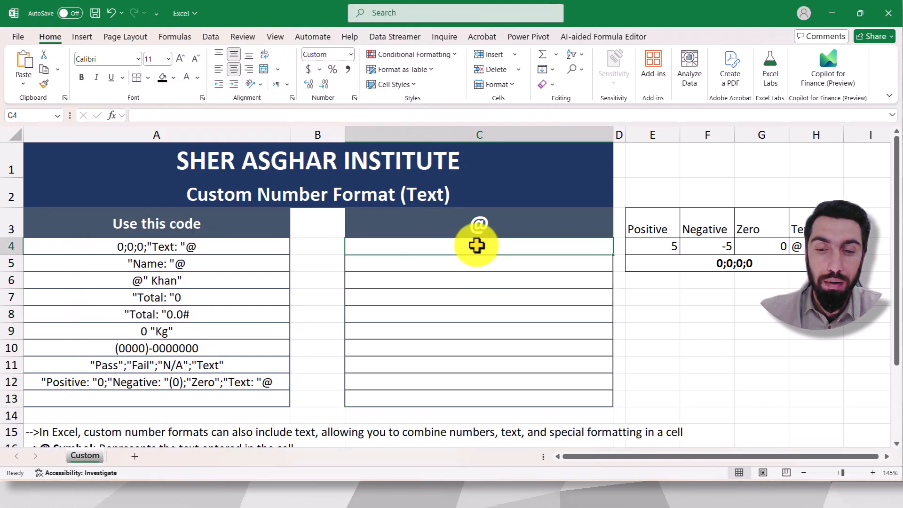
{"action": "key", "text": "Return"}
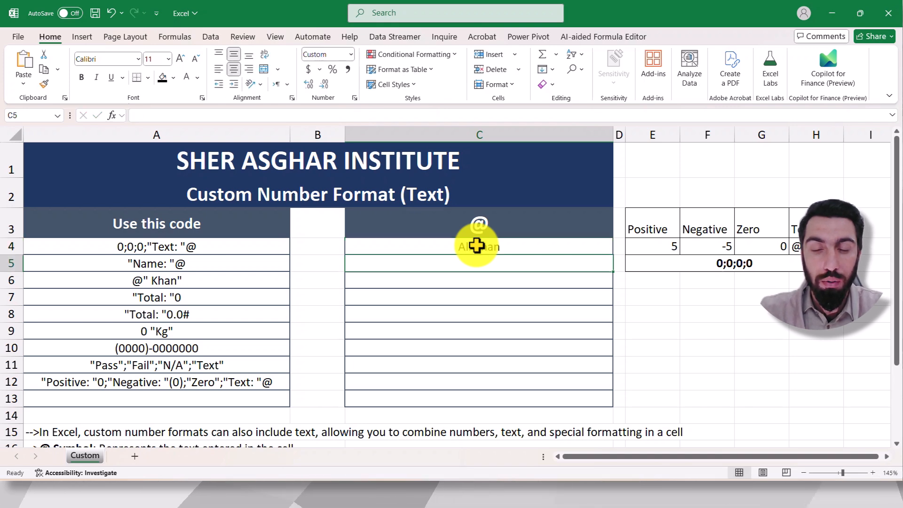
{"action": "type", "text": "Umar"}
{"action": "key", "text": "Return"}
{"action": "type", "text": "Sal"}
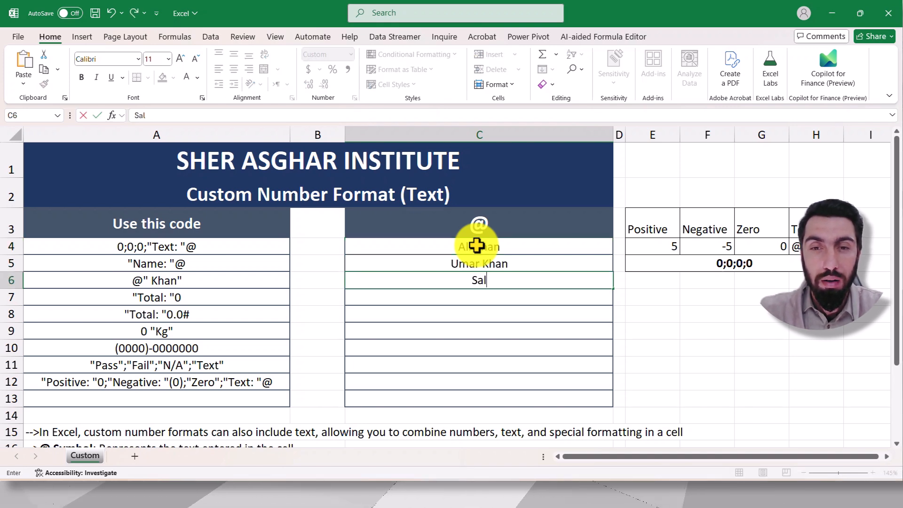
{"action": "type", "text": "man"}
{"action": "key", "text": "Return"}
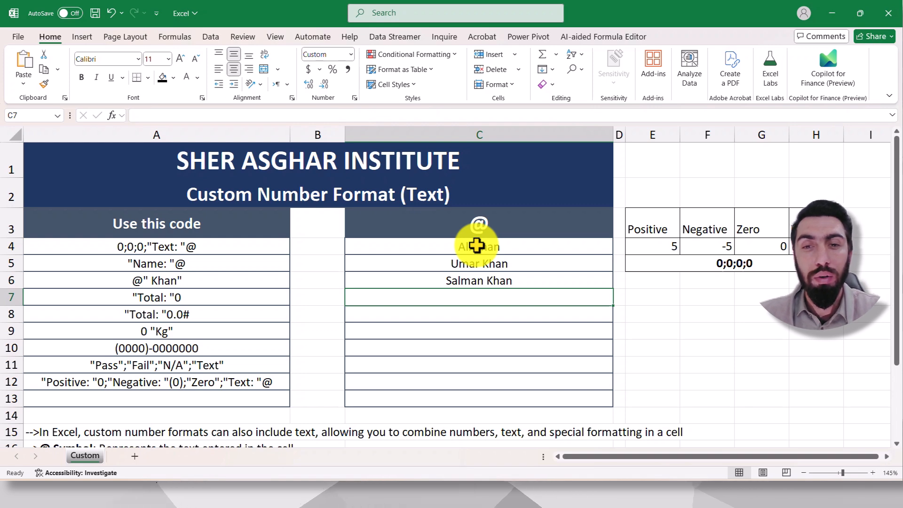
Step: Compare the format codes in A5:A7 and clear the first-name entries from cells C4:C13
{"action": "left_click", "coordinate": [192, 266]}
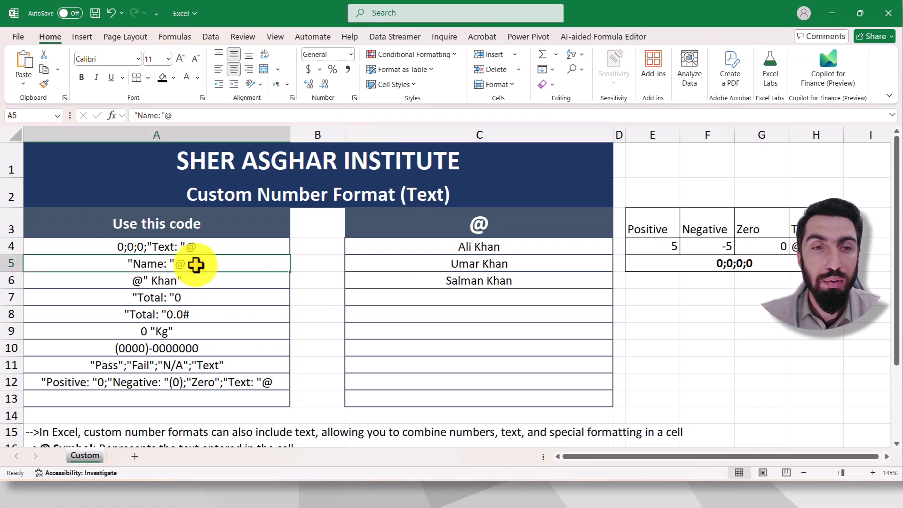
{"action": "left_click", "coordinate": [142, 281]}
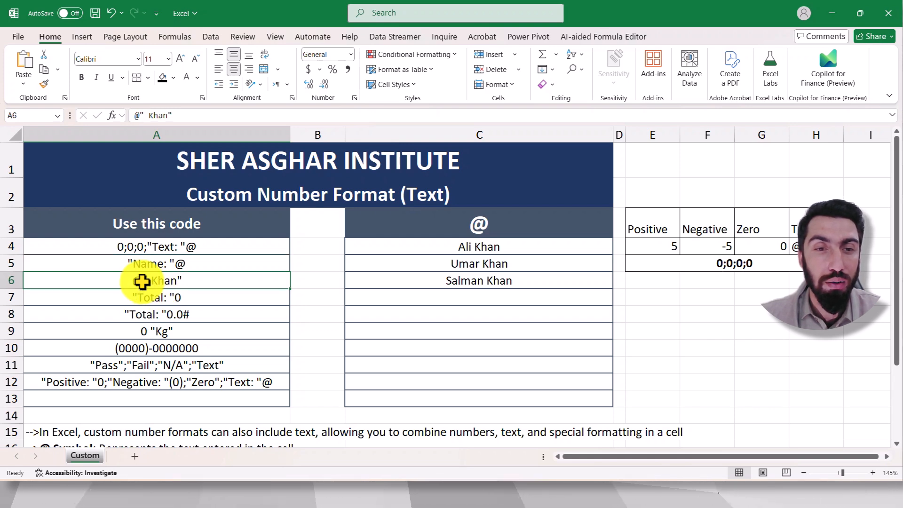
{"action": "left_click", "coordinate": [159, 301]}
{"action": "left_click_drag", "start_coordinate": [435, 250], "coordinate": [444, 396]}
{"action": "key", "text": "Delete"}
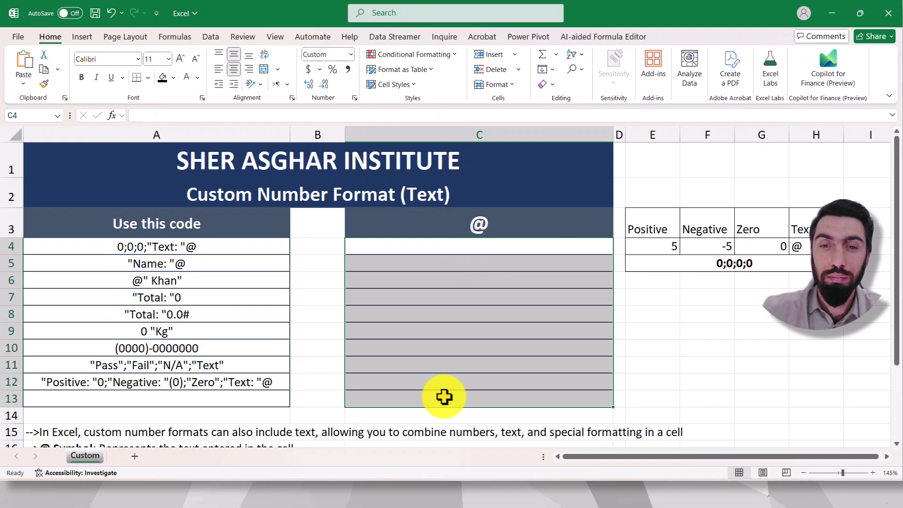
{"action": "left_click", "coordinate": [699, 330]}
Step: Set the custom number format of cells C4:C13 to "Total: "0.0#, with the colon and space inside the quotes
{"action": "left_click_drag", "start_coordinate": [467, 244], "coordinate": [498, 400]}
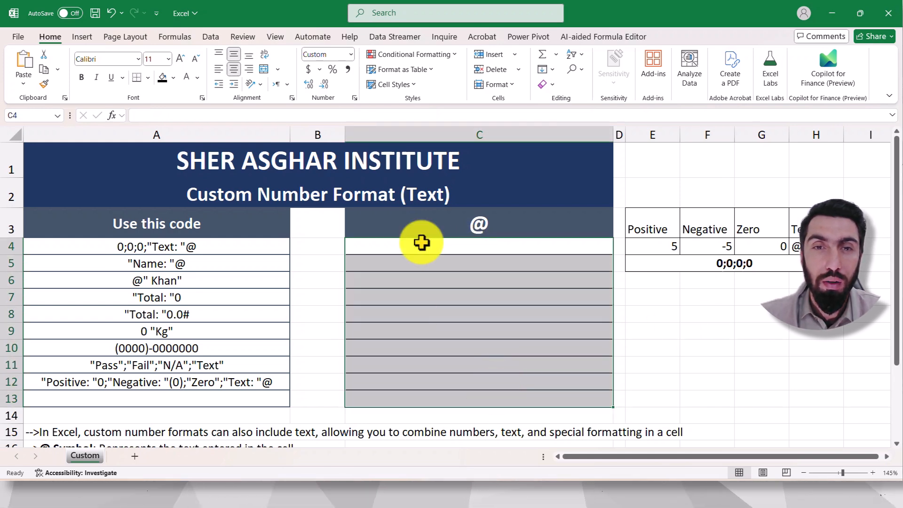
{"action": "left_click", "coordinate": [354, 98]}
{"action": "left_click_drag", "start_coordinate": [238, 59], "coordinate": [346, 81]}
{"action": "left_click_drag", "start_coordinate": [430, 94], "coordinate": [580, 105]}
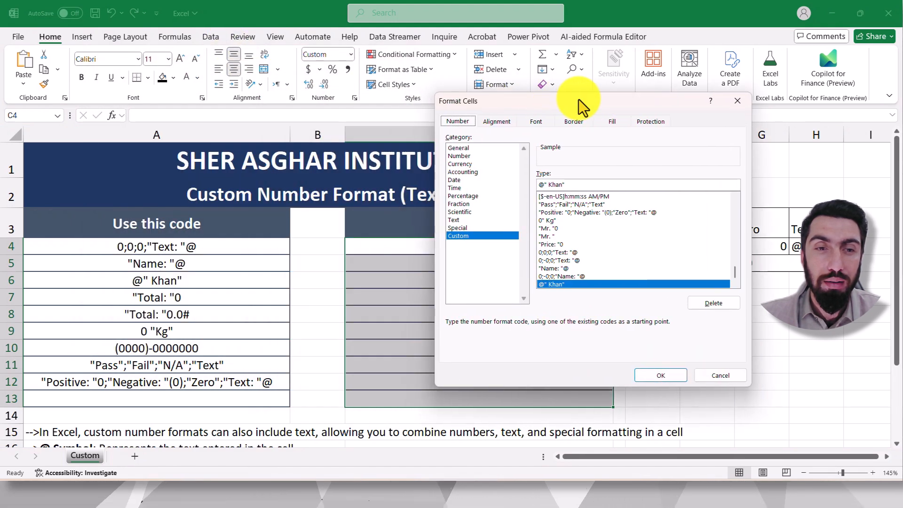
{"action": "left_click", "coordinate": [576, 185]}
{"action": "key", "text": "BackSpace"}
{"action": "key", "text": "BackSpace"}
{"action": "key", "text": "BackSpace"}
{"action": "key", "text": "BackSpace"}
{"action": "key", "text": "BackSpace"}
{"action": "key", "text": "BackSpace"}
{"action": "key", "text": "BackSpace"}
{"action": "key", "text": "BackSpace"}
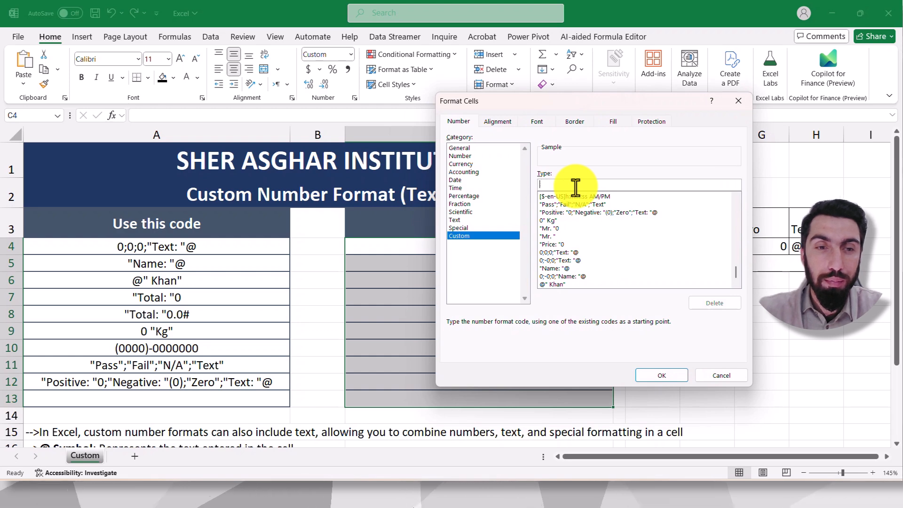
{"action": "type", "text": "\"Tot"}
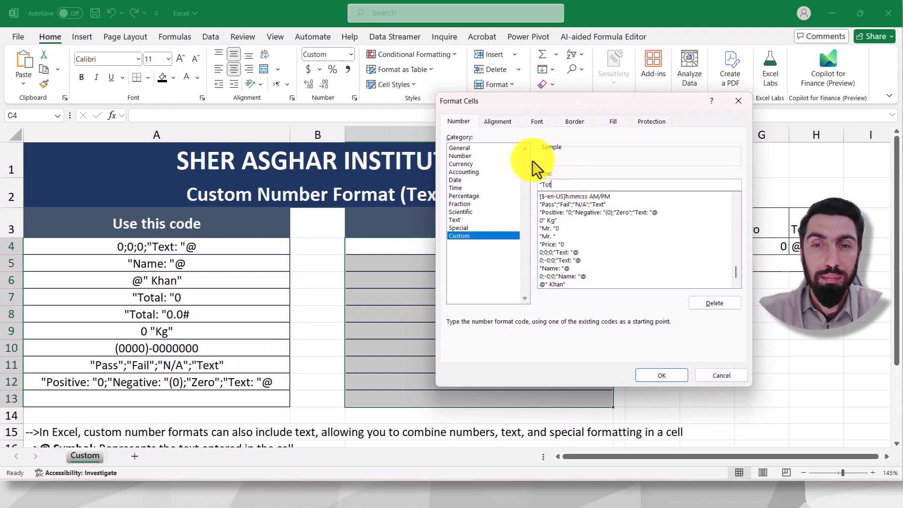
{"action": "type", "text": "al\" \""}
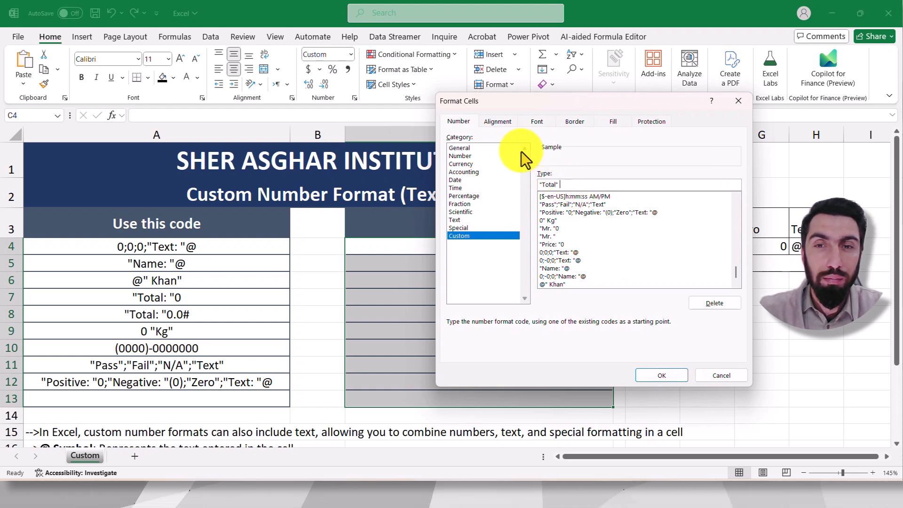
{"action": "type", "text": "0"}
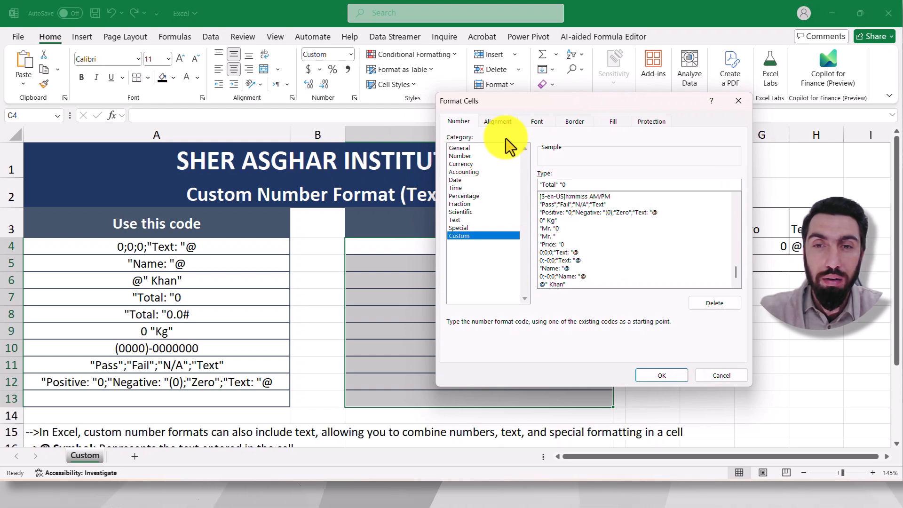
{"action": "type", "text": ".0#"}
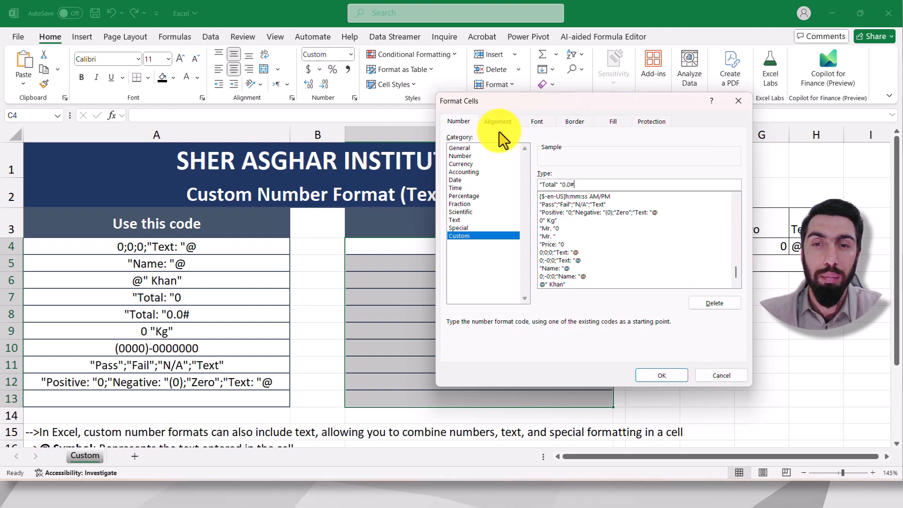
{"action": "left_click", "coordinate": [679, 379]}
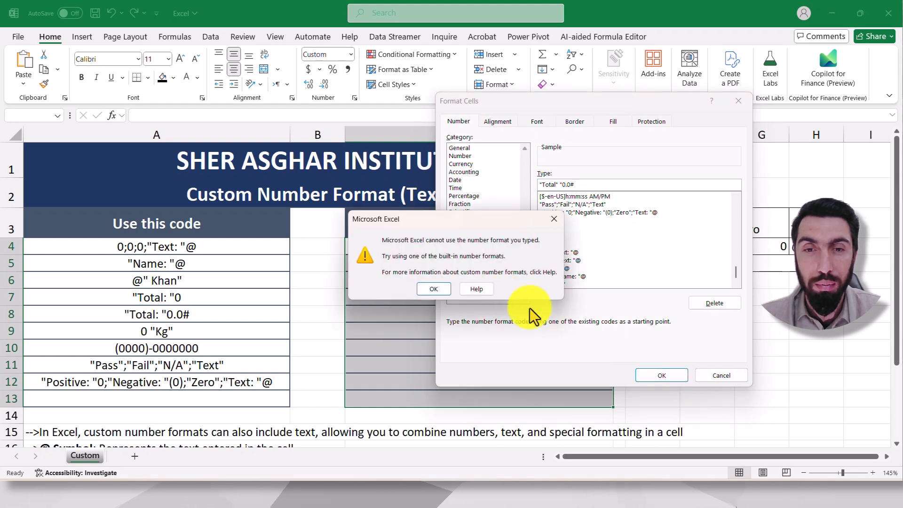
{"action": "left_click", "coordinate": [449, 288]}
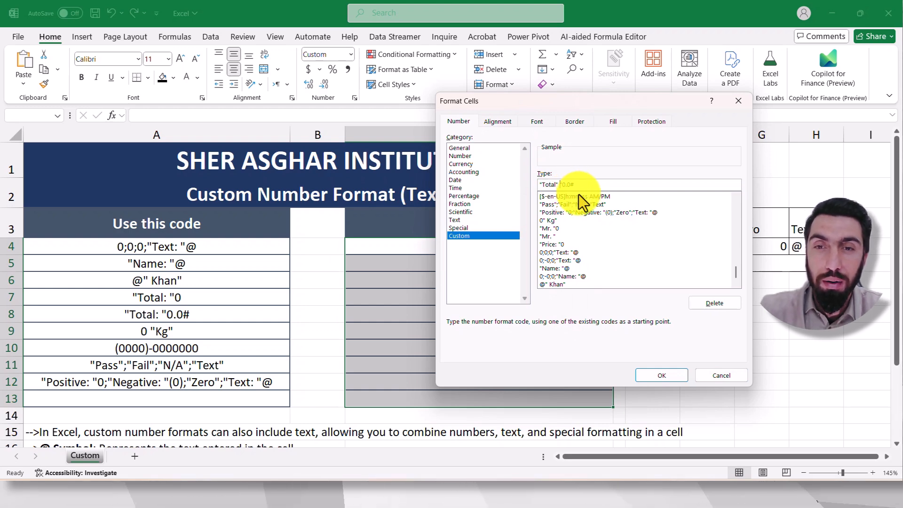
{"action": "type", "text": ":"}
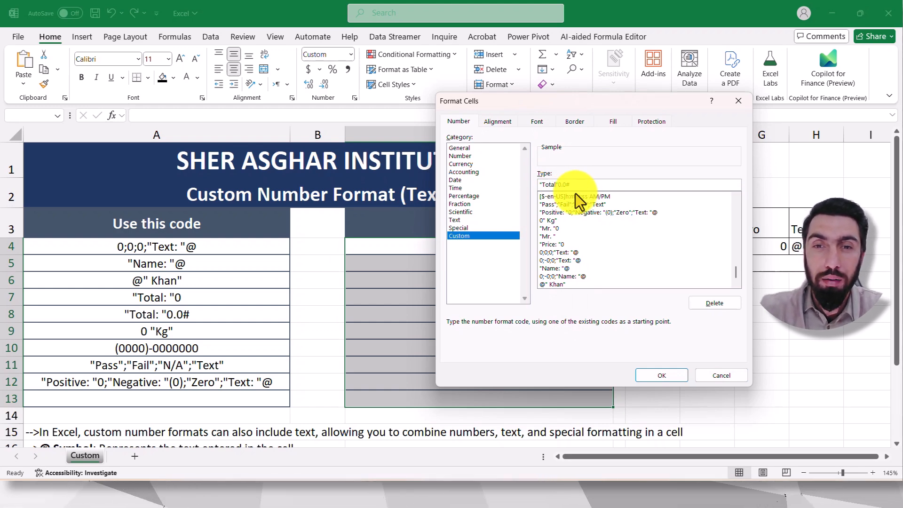
{"action": "left_click", "coordinate": [655, 374]}
Step: Enter 5, 60.45 and 70.234 in cells C4, C5 and C6 to test the Total prefix on positive numbers
{"action": "left_click", "coordinate": [459, 250]}
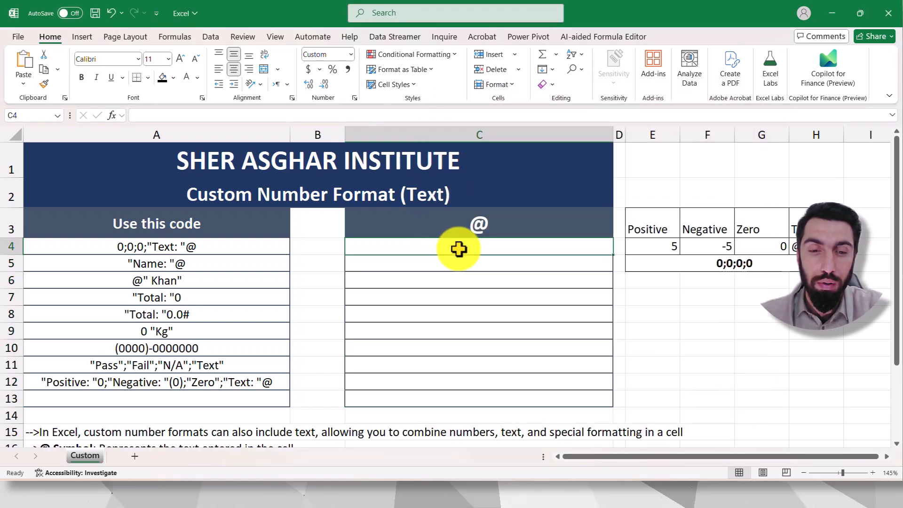
{"action": "type", "text": "5"}
{"action": "left_click", "coordinate": [706, 313]}
{"action": "left_click", "coordinate": [493, 268]}
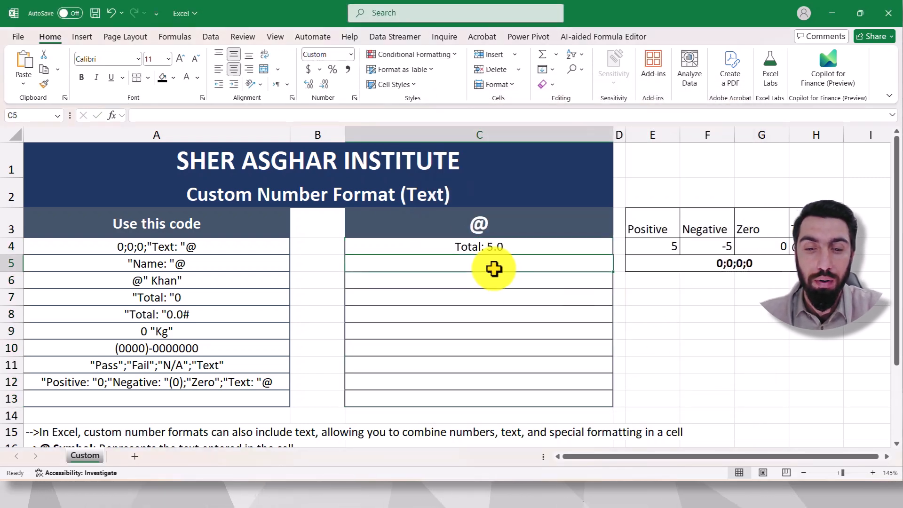
{"action": "type", "text": "60.45"}
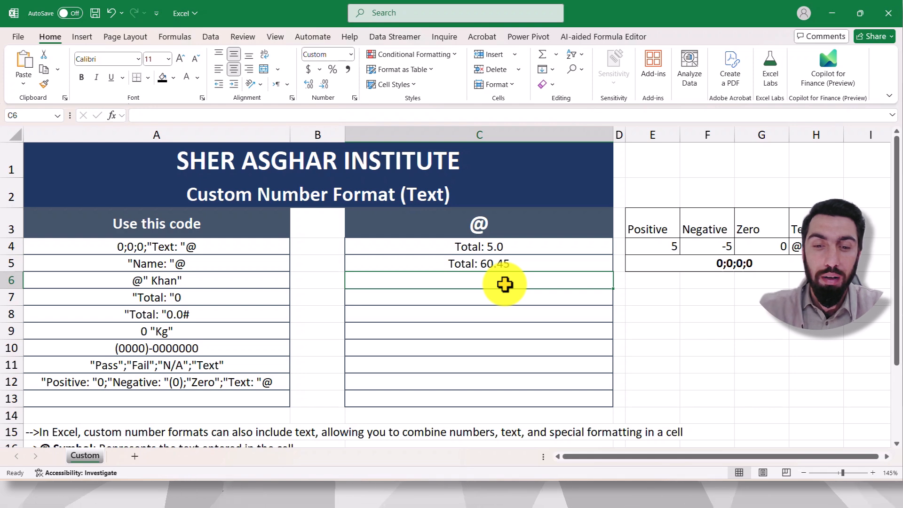
{"action": "type", "text": "70.234"}
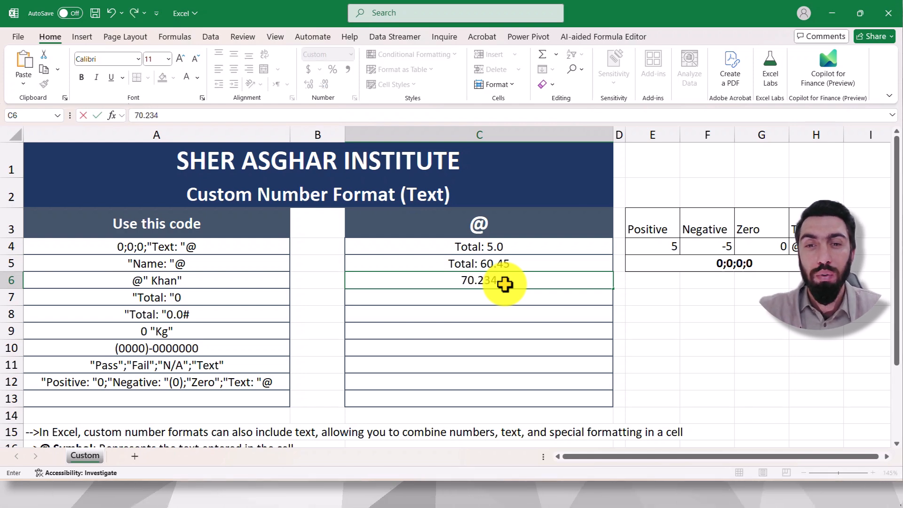
{"action": "key", "text": "Return"}
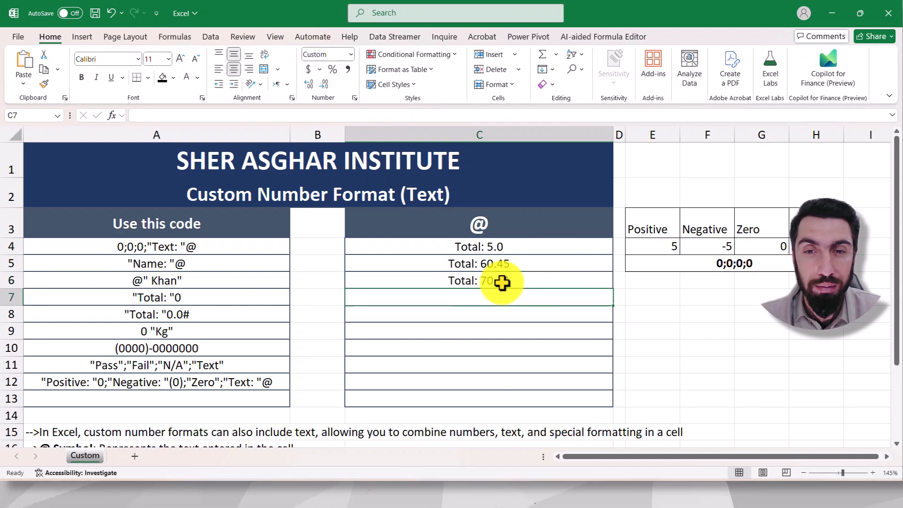
{"action": "left_click", "coordinate": [705, 329]}
Step: Enter the negative number -456 in cell C7 and the text ertret in cell C8 to test the Total format
{"action": "left_click", "coordinate": [192, 282]}
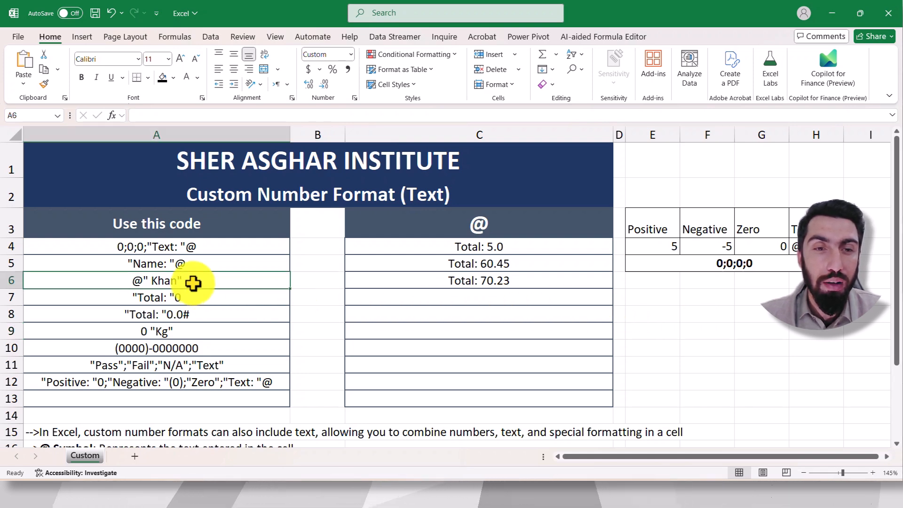
{"action": "left_click_drag", "start_coordinate": [485, 245], "coordinate": [481, 401]}
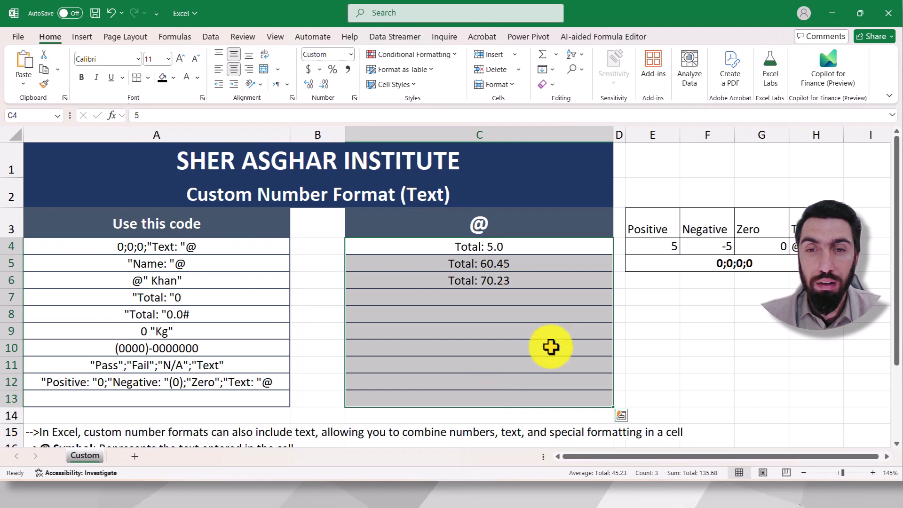
{"action": "left_click", "coordinate": [663, 329]}
{"action": "left_click", "coordinate": [499, 302]}
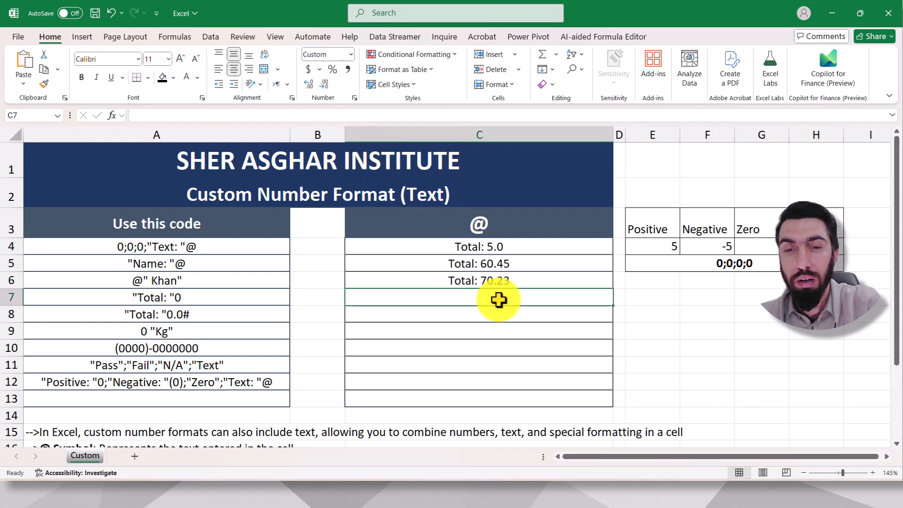
{"action": "type", "text": "-456"}
{"action": "key", "text": "Return"}
{"action": "left_click", "coordinate": [515, 316]}
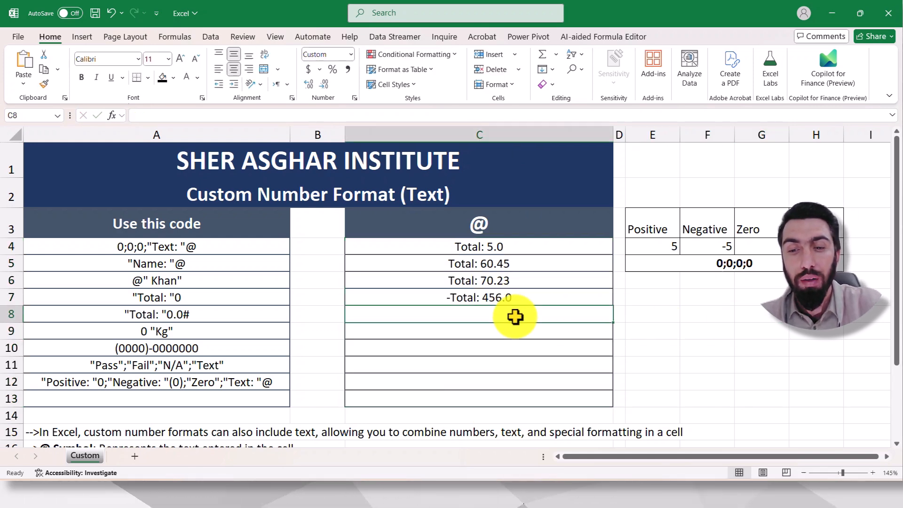
{"action": "left_click", "coordinate": [722, 328]}
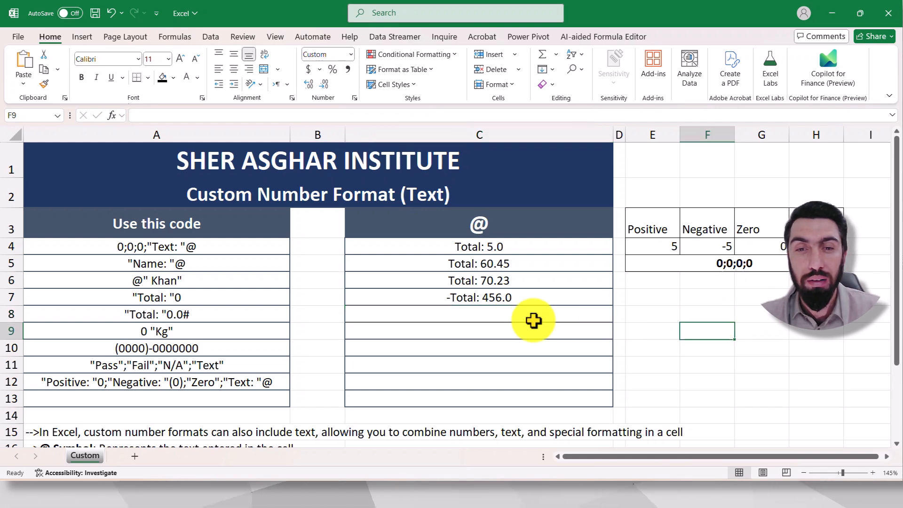
{"action": "left_click", "coordinate": [503, 316]}
{"action": "type", "text": "ertret"}
{"action": "left_click", "coordinate": [723, 348]}
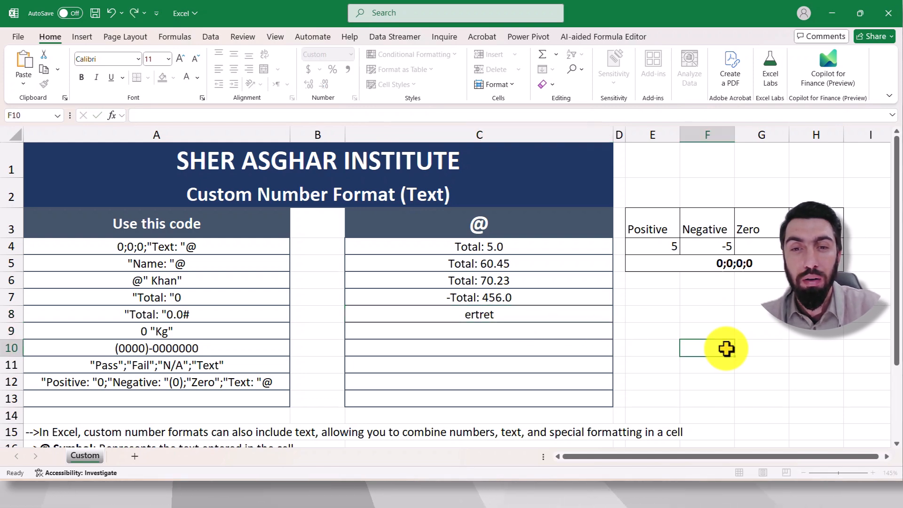
{"action": "left_click", "coordinate": [499, 334]}
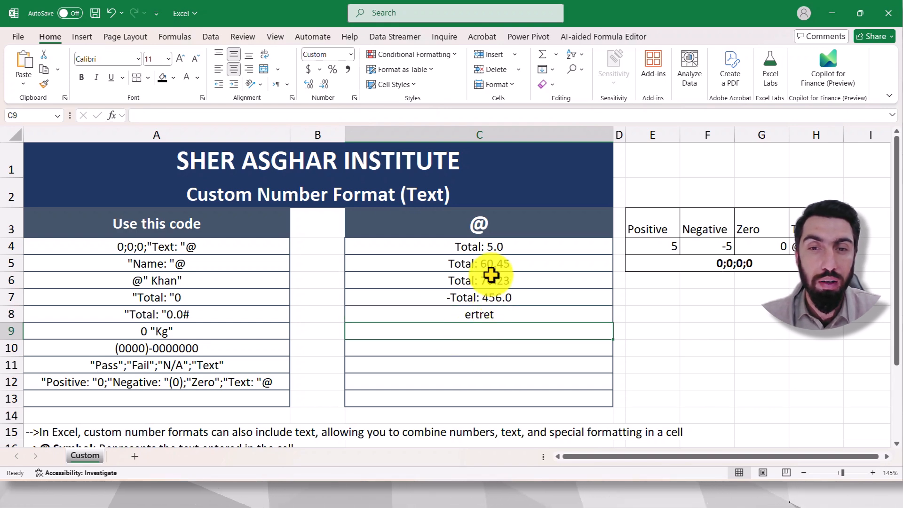
Step: Enter the text ertrt in cell C9 as another text test of the Total format
{"action": "left_click_drag", "start_coordinate": [494, 248], "coordinate": [502, 397]}
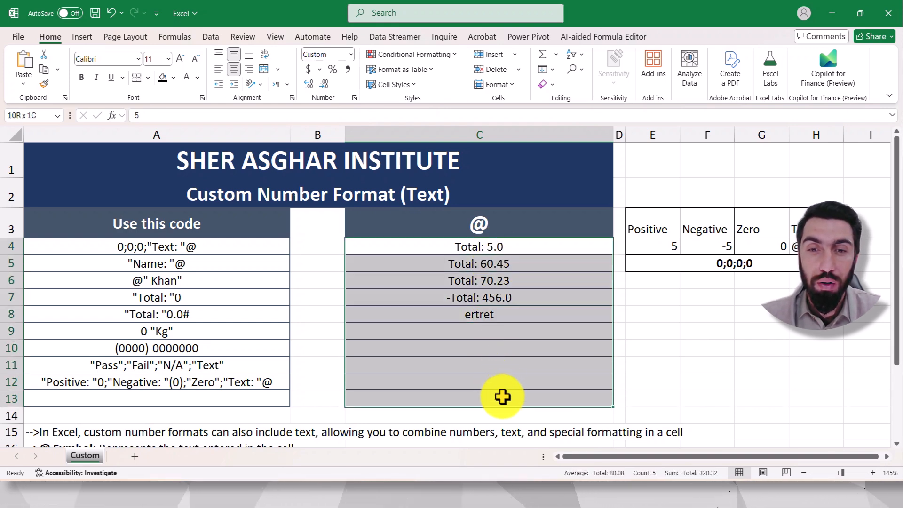
{"action": "left_click", "coordinate": [637, 309]}
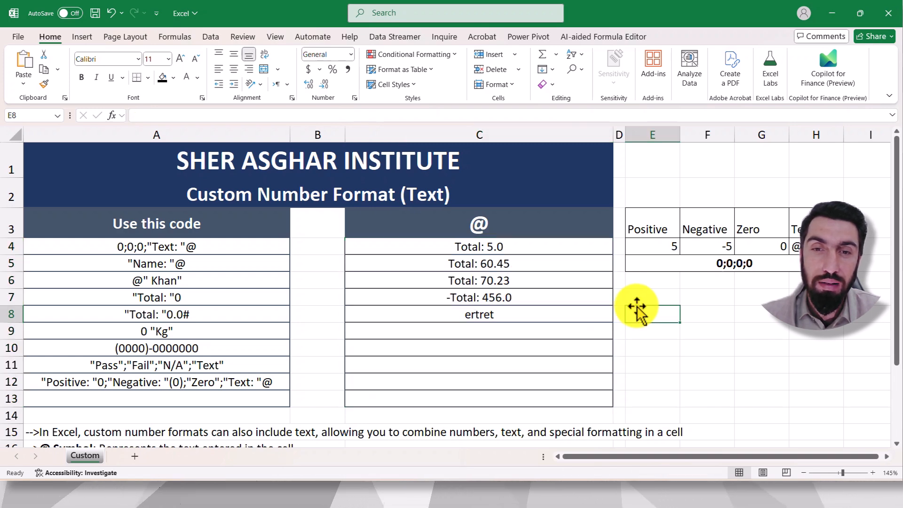
{"action": "left_click", "coordinate": [489, 247]}
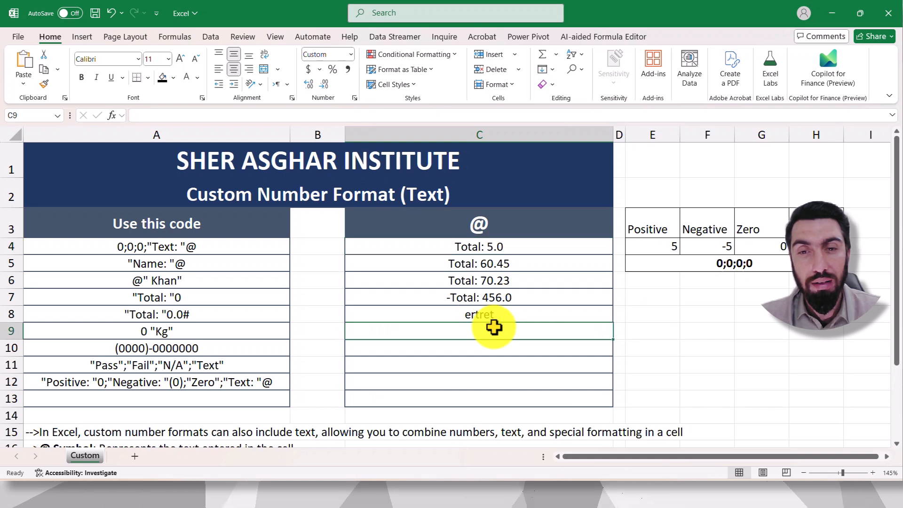
{"action": "type", "text": "ertrt"}
{"action": "left_click", "coordinate": [681, 336]}
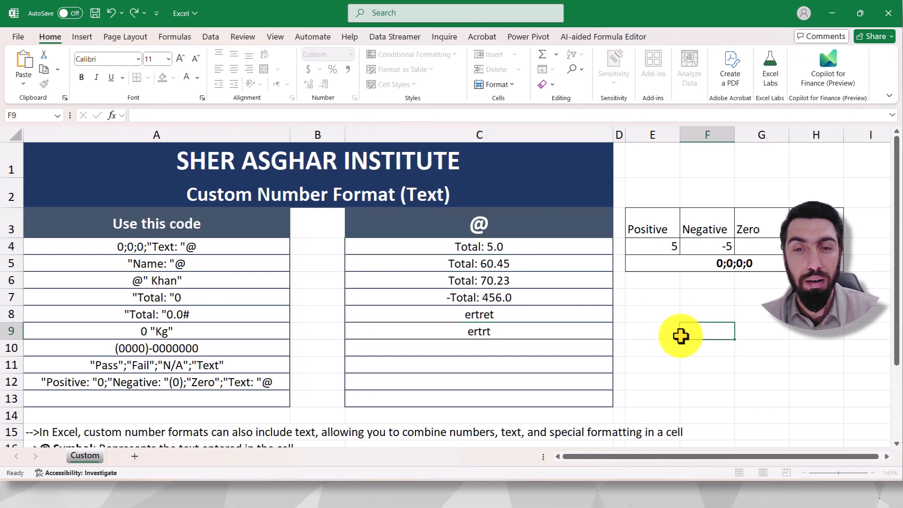
{"action": "left_click", "coordinate": [489, 331]}
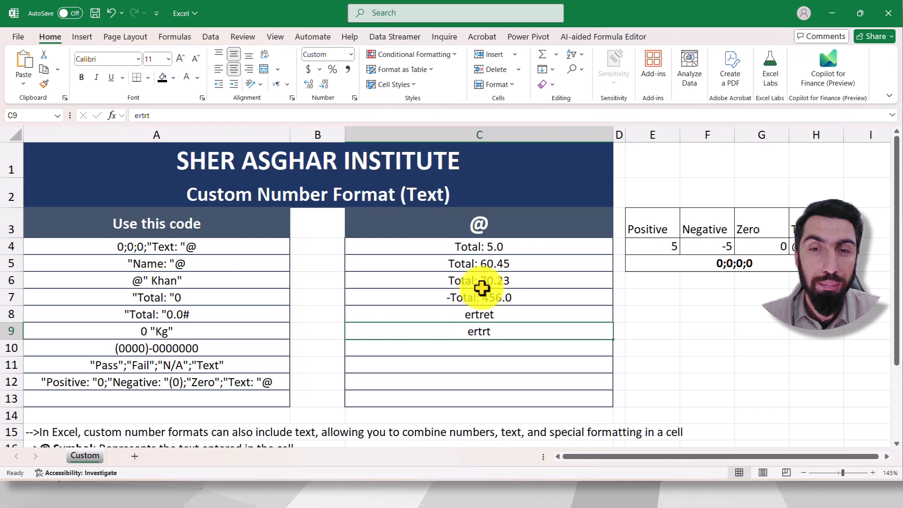
Step: Change the custom number format of cells C4:C13 to "Total: "@ to put the prefix on text entries
{"action": "left_click", "coordinate": [478, 227]}
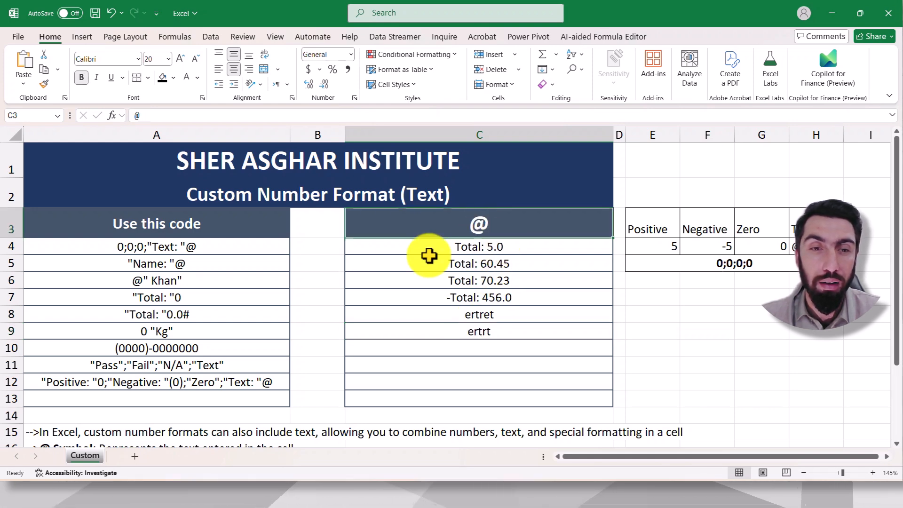
{"action": "left_click", "coordinate": [141, 297]}
{"action": "left_click_drag", "start_coordinate": [463, 248], "coordinate": [459, 400]}
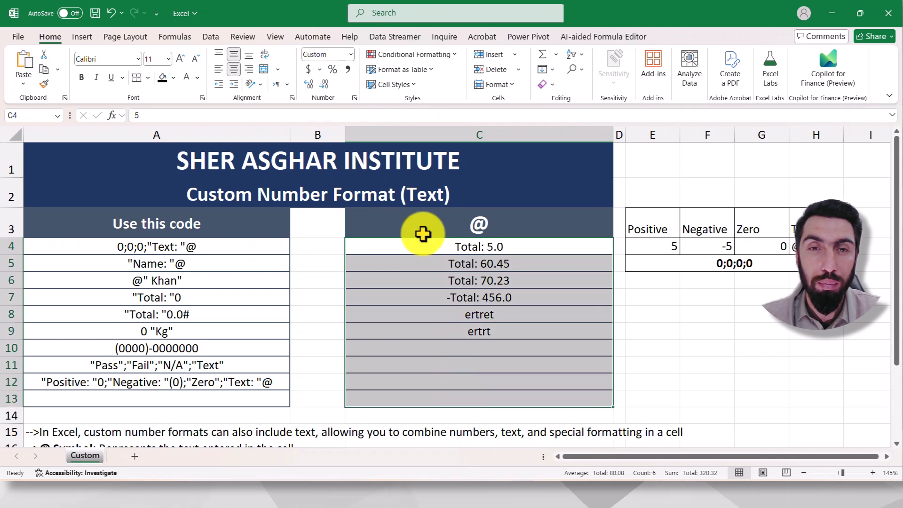
{"action": "left_click", "coordinate": [354, 98]}
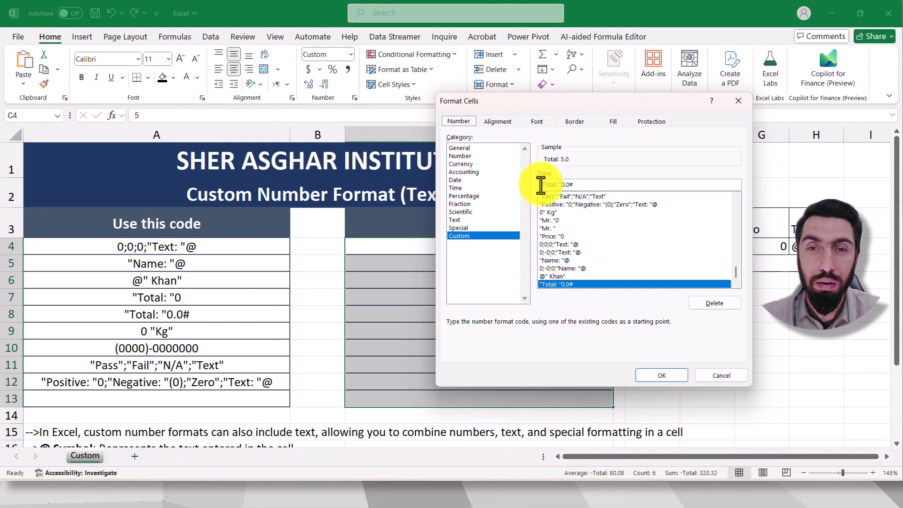
{"action": "left_click_drag", "start_coordinate": [597, 100], "coordinate": [632, 88]}
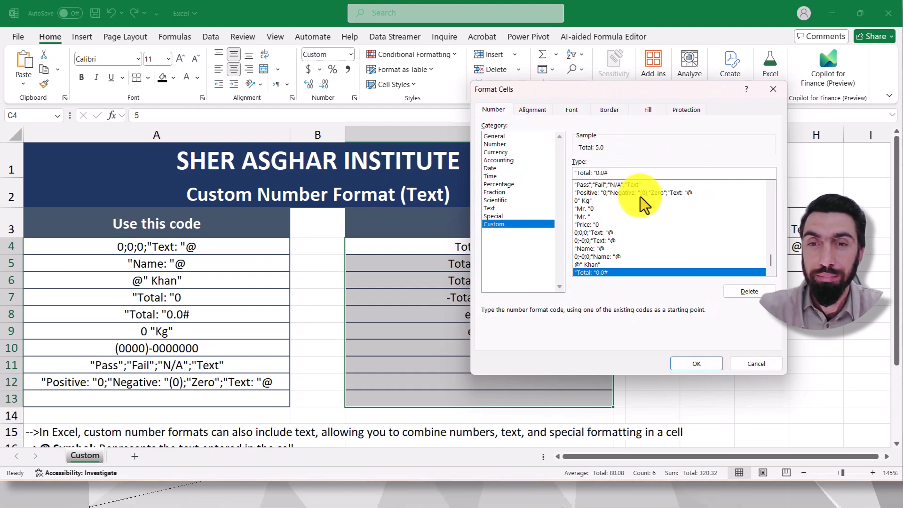
{"action": "key", "text": "Delete"}
{"action": "key", "text": "Delete"}
{"action": "key", "text": "Delete"}
{"action": "key", "text": "Delete"}
{"action": "type", "text": "@"}
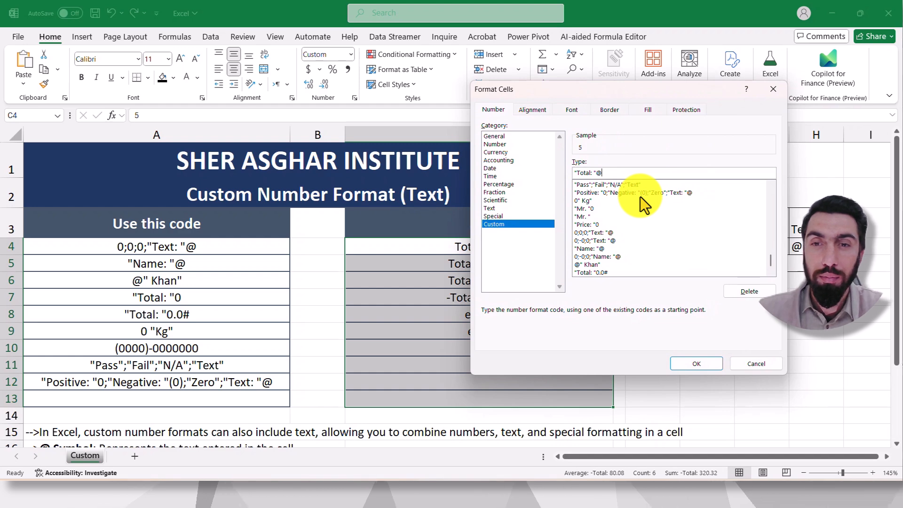
{"action": "left_click", "coordinate": [696, 366]}
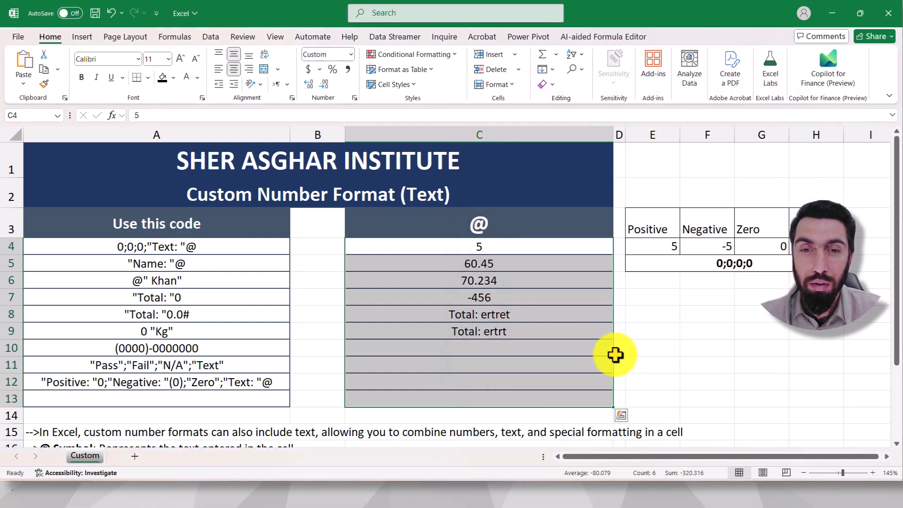
Step: Compare the text and number entries in column C, and set the custom number format of C4:C13 to "Total: "0
{"action": "left_click", "coordinate": [691, 329]}
{"action": "left_click", "coordinate": [473, 330]}
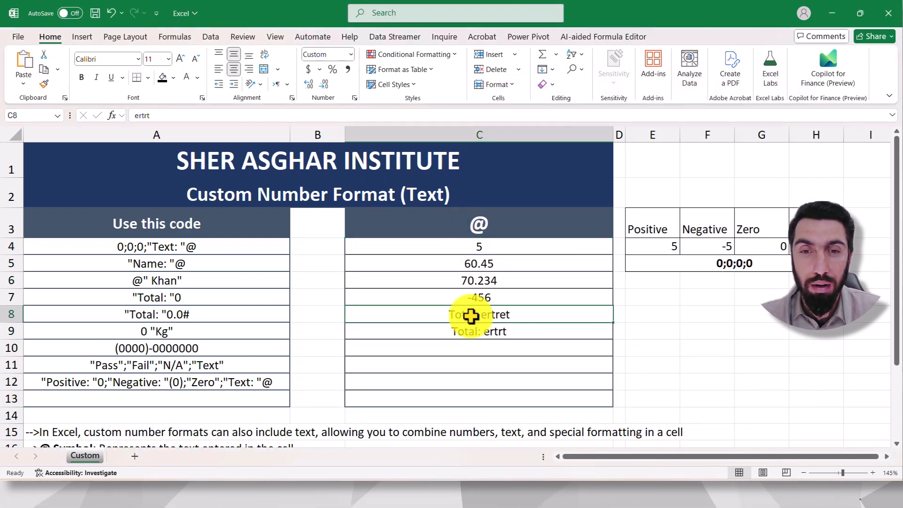
{"action": "left_click_drag", "start_coordinate": [484, 246], "coordinate": [486, 299]}
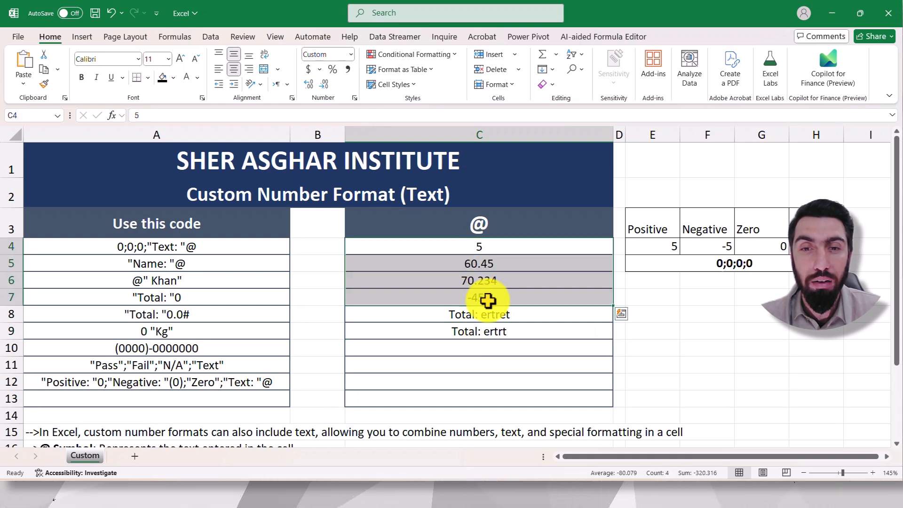
{"action": "left_click", "coordinate": [662, 292]}
{"action": "left_click_drag", "start_coordinate": [494, 250], "coordinate": [499, 388]}
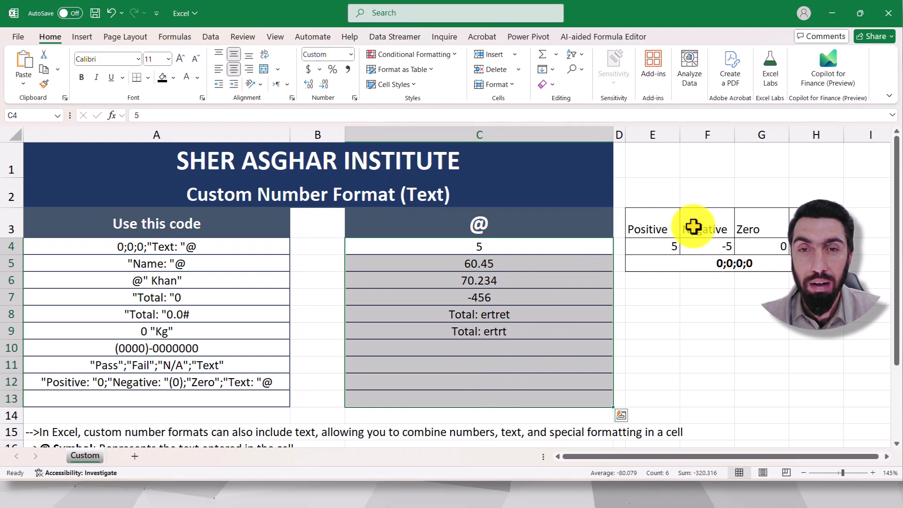
{"action": "left_click", "coordinate": [354, 99]}
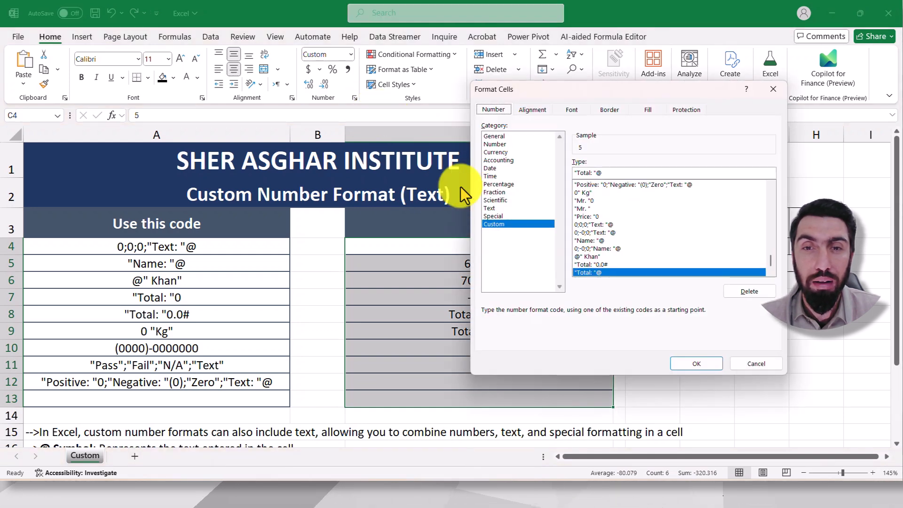
{"action": "left_click_drag", "start_coordinate": [583, 101], "coordinate": [211, 117]}
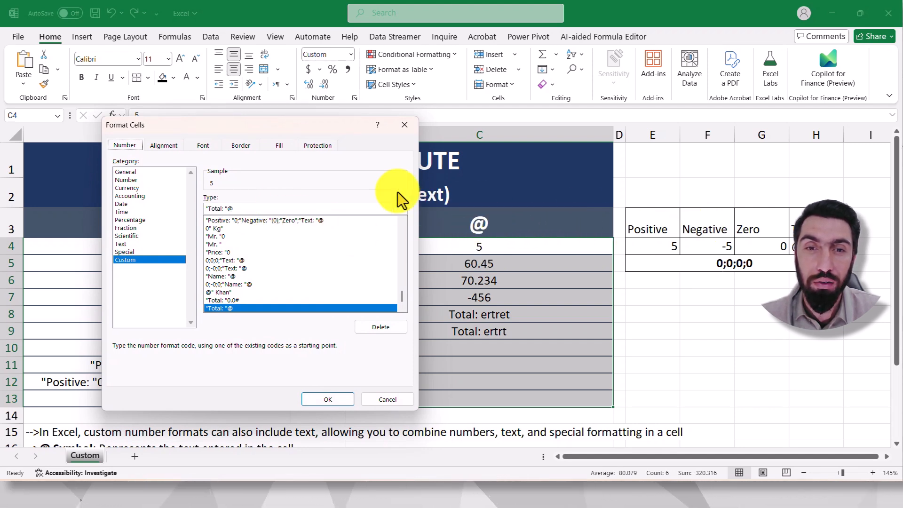
{"action": "left_click_drag", "start_coordinate": [318, 125], "coordinate": [292, 126]}
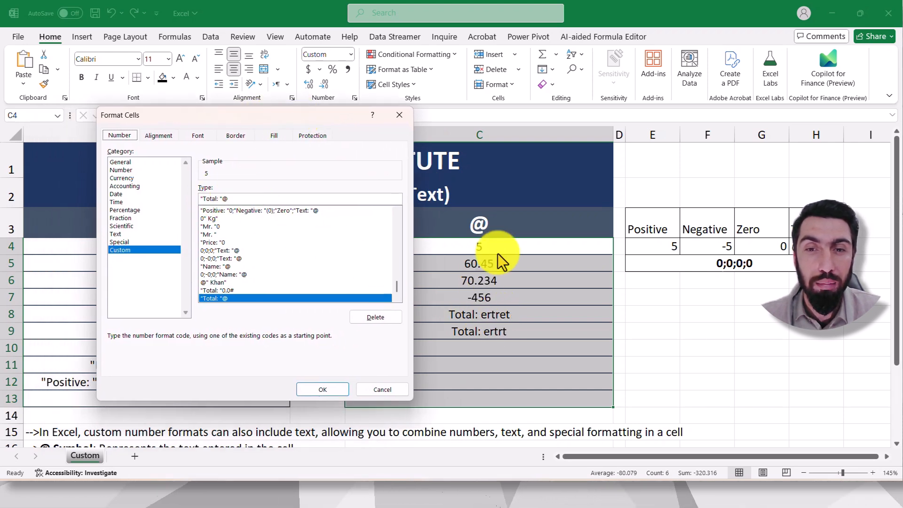
{"action": "left_click", "coordinate": [232, 199]}
{"action": "key", "text": "BackSpace"}
{"action": "type", "text": "0"}
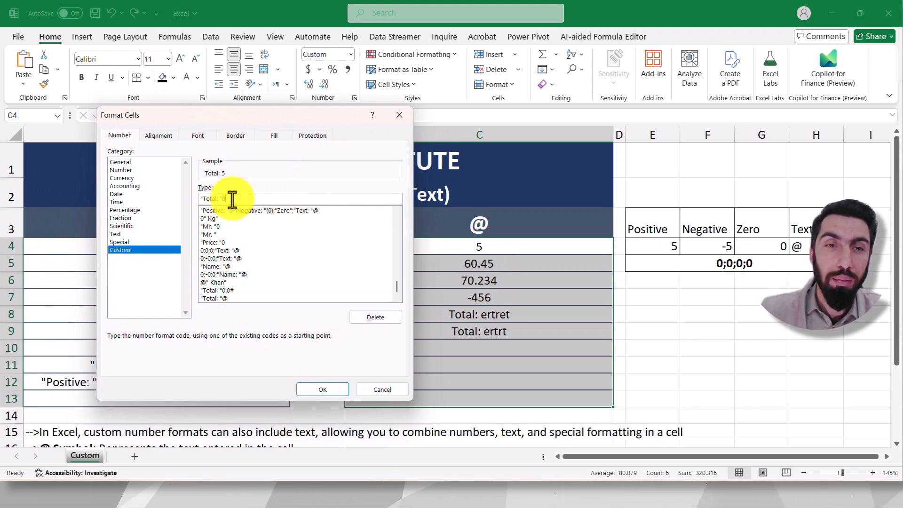
{"action": "left_click", "coordinate": [329, 391]}
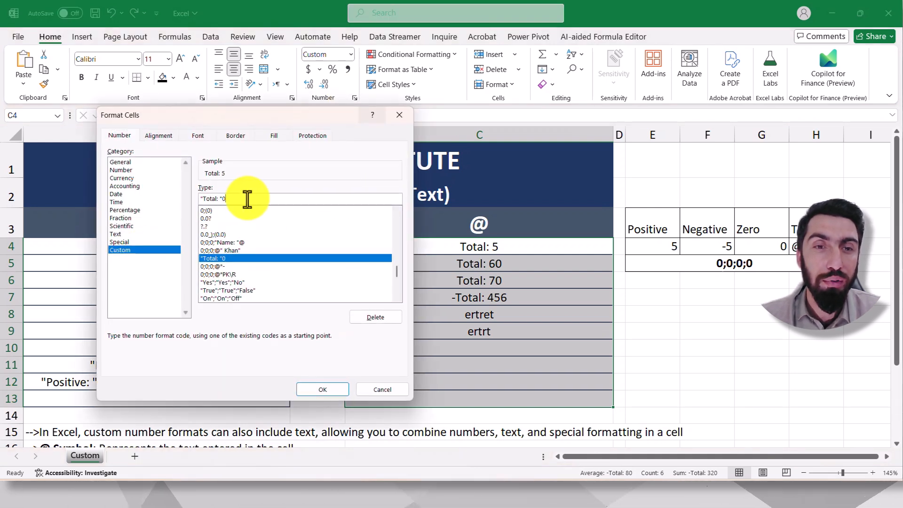
Step: Abandon the further edit of the number format and clear the test entries from cells C4:C13
{"action": "type", "text": ";"}
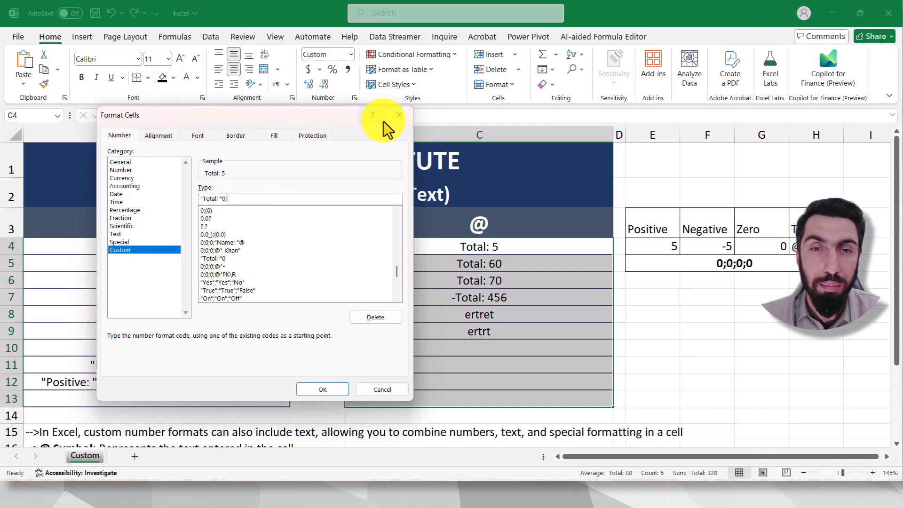
{"action": "left_click", "coordinate": [398, 115]}
{"action": "key", "text": "Delete"}
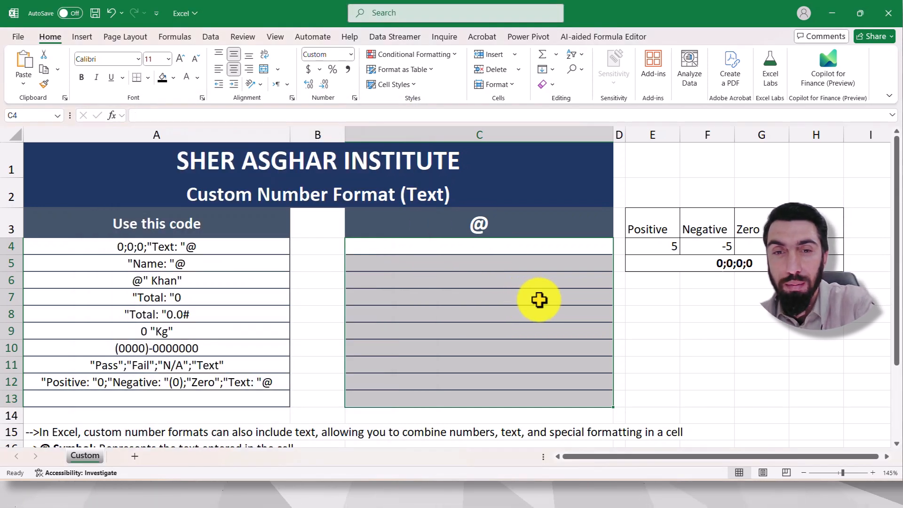
Step: Review the sample format codes for the Kg suffix and the phone number pattern in cells A9 and A10
{"action": "left_click", "coordinate": [685, 333]}
{"action": "scroll", "coordinate": [578, 322], "scroll_direction": "down", "scroll_amount": 1}
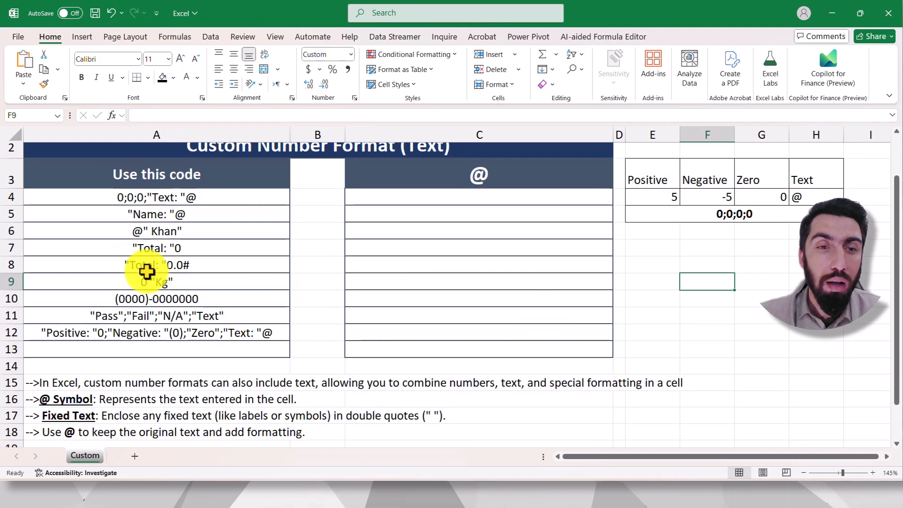
{"action": "scroll", "coordinate": [421, 228], "scroll_direction": "up", "scroll_amount": 1}
{"action": "left_click_drag", "start_coordinate": [461, 252], "coordinate": [472, 397]}
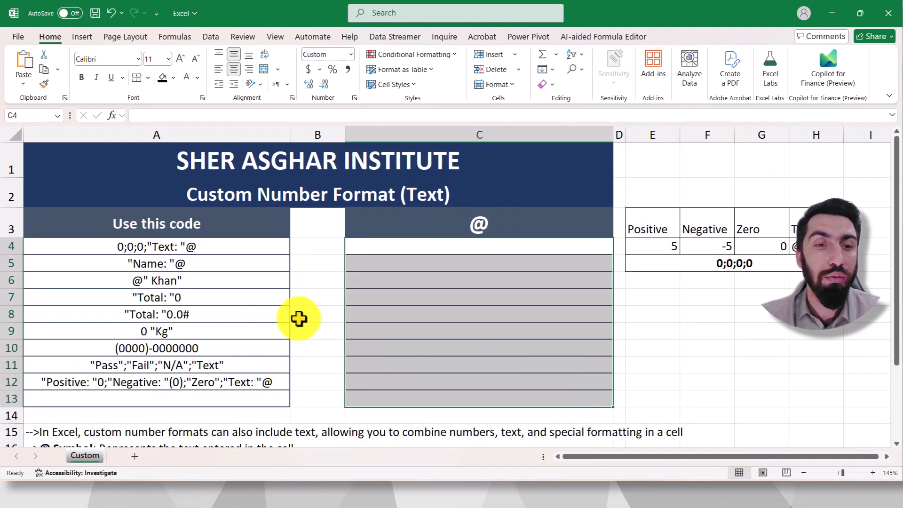
{"action": "left_click", "coordinate": [185, 331]}
{"action": "left_click", "coordinate": [676, 330]}
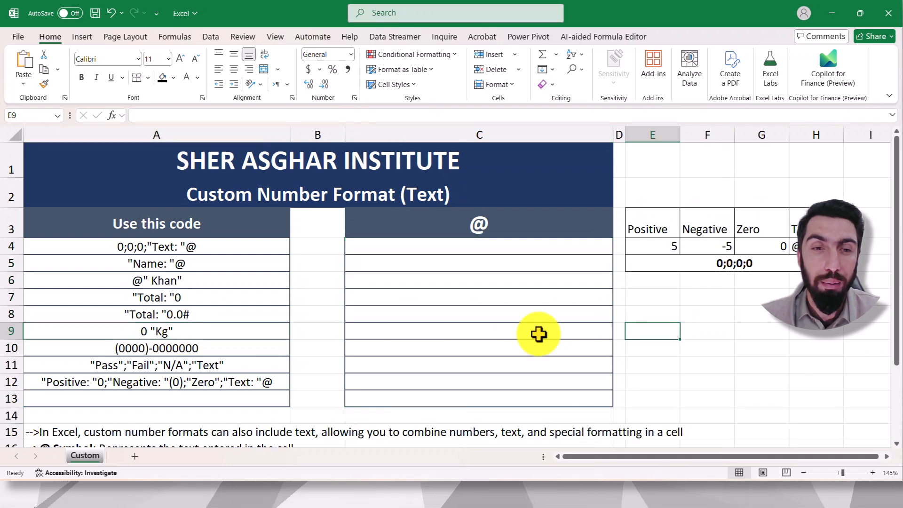
{"action": "left_click", "coordinate": [182, 346]}
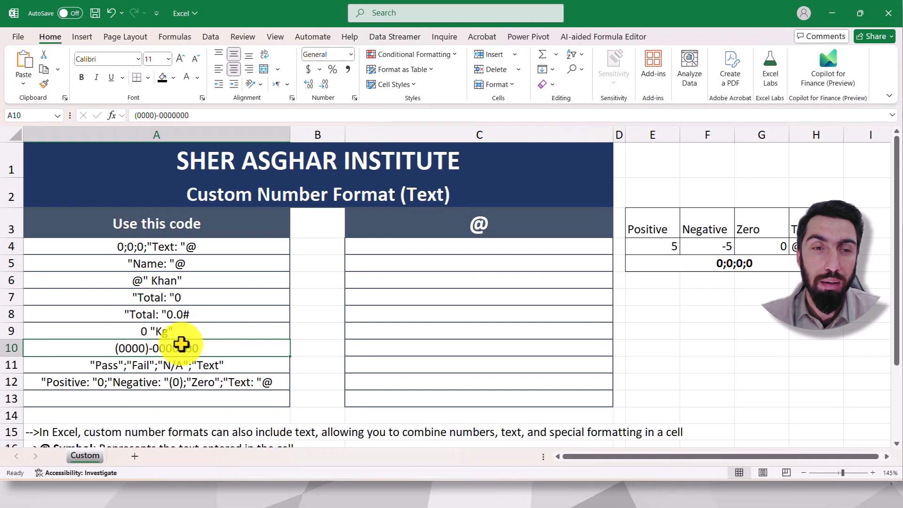
{"action": "left_click_drag", "start_coordinate": [461, 244], "coordinate": [457, 397]}
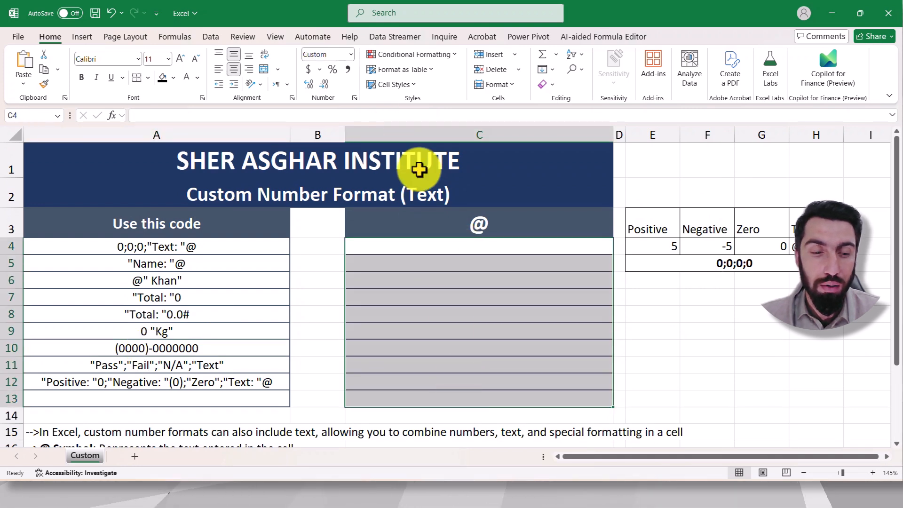
{"action": "key", "text": "ctrl+1"}
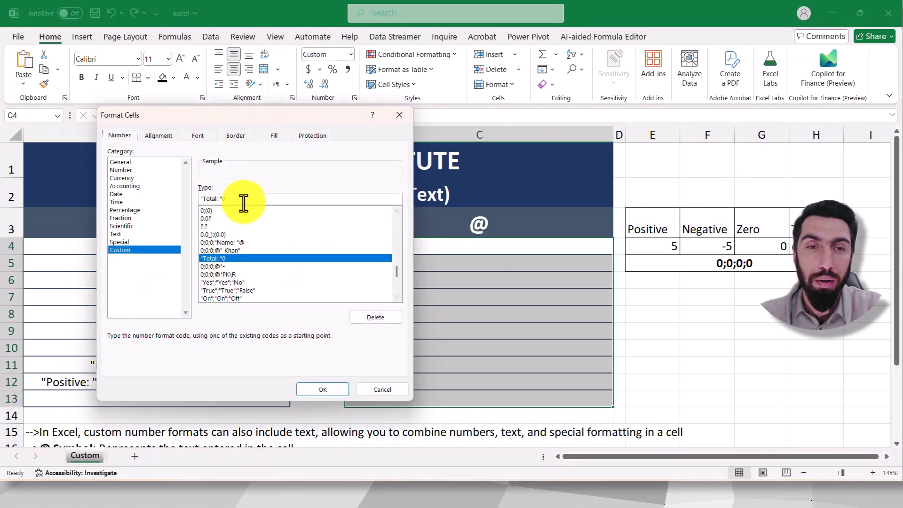
{"action": "left_click", "coordinate": [240, 200]}
{"action": "key", "text": "BackSpace"}
{"action": "key", "text": "BackSpace"}
{"action": "key", "text": "BackSpace"}
{"action": "key", "text": "BackSpace"}
{"action": "key", "text": "BackSpace"}
{"action": "key", "text": "BackSpace"}
{"action": "key", "text": "BackSpace"}
{"action": "key", "text": "BackSpace"}
{"action": "key", "text": "BackSpace"}
{"action": "key", "text": "BackSpace"}
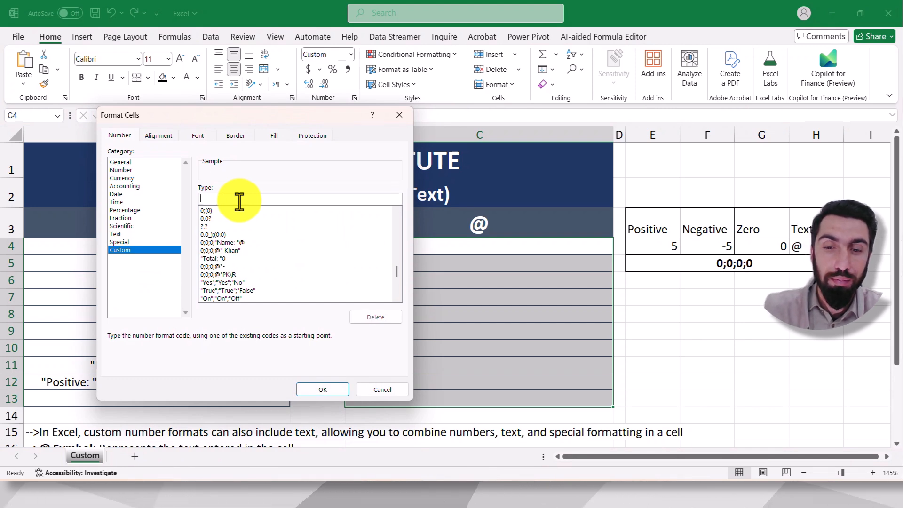
{"action": "type", "text": "(0000"}
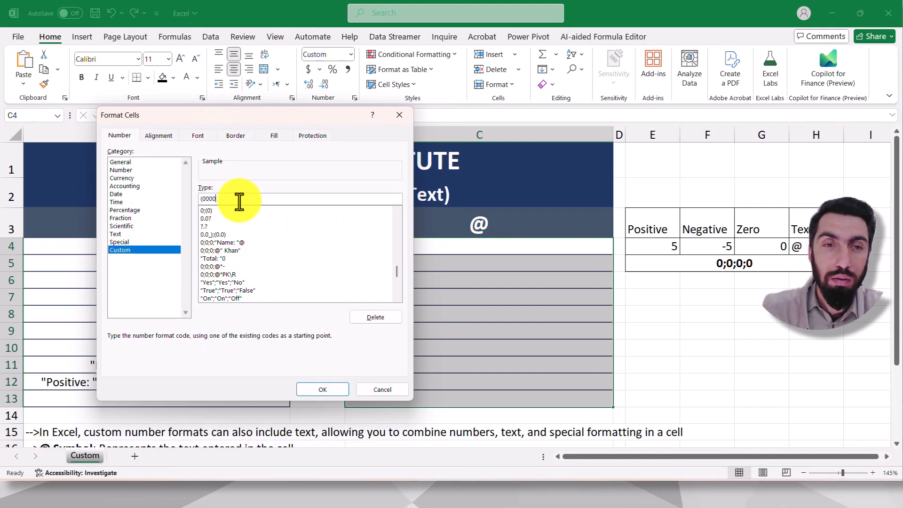
{"action": "type", "text": ")-00"}
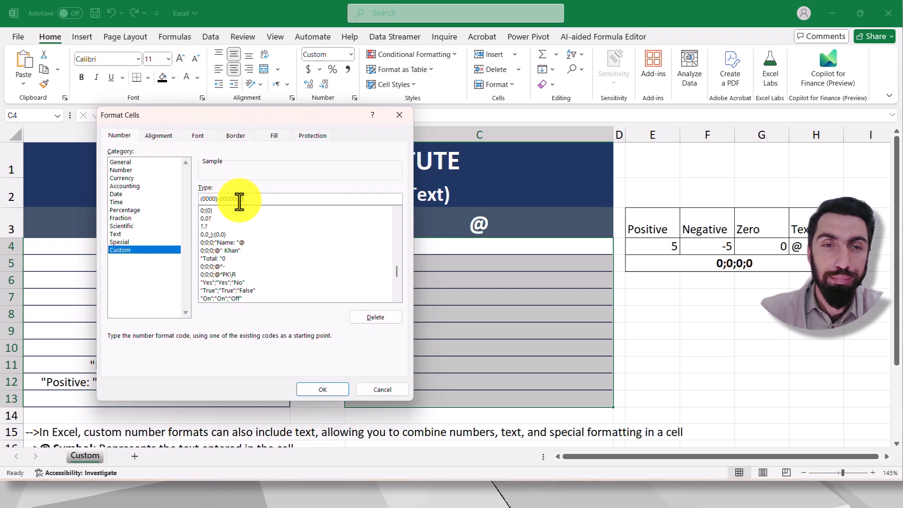
{"action": "type", "text": "00000"}
{"action": "left_click", "coordinate": [318, 387]}
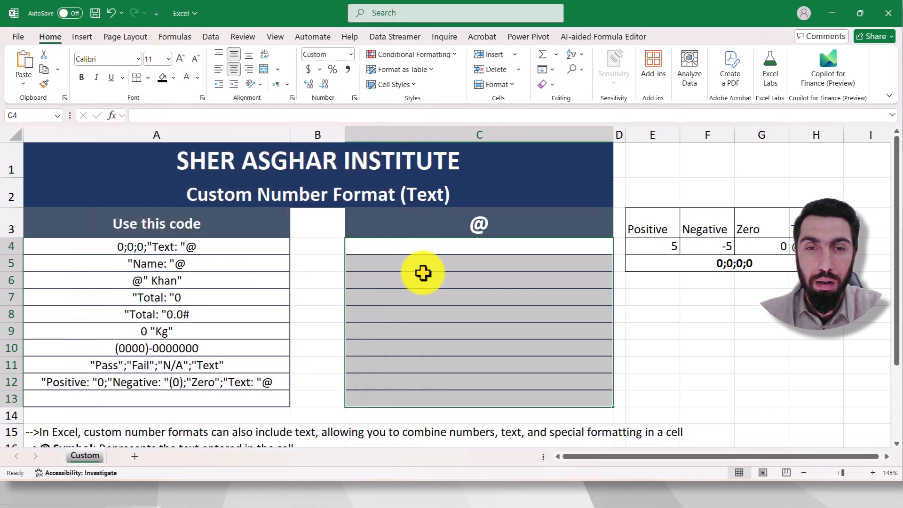
Step: Enter an 11-digit phone number with a leading zero in cell C4 and reselect the cell to check its formatting
{"action": "left_click", "coordinate": [449, 250]}
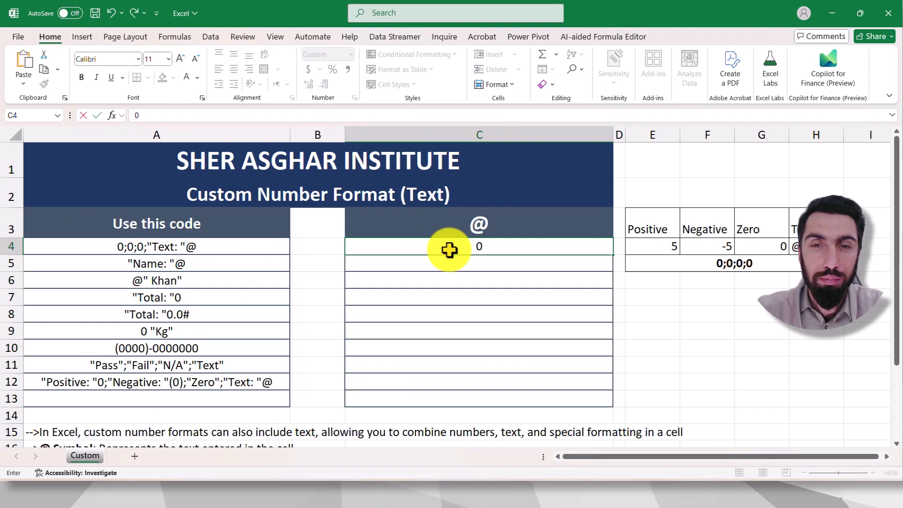
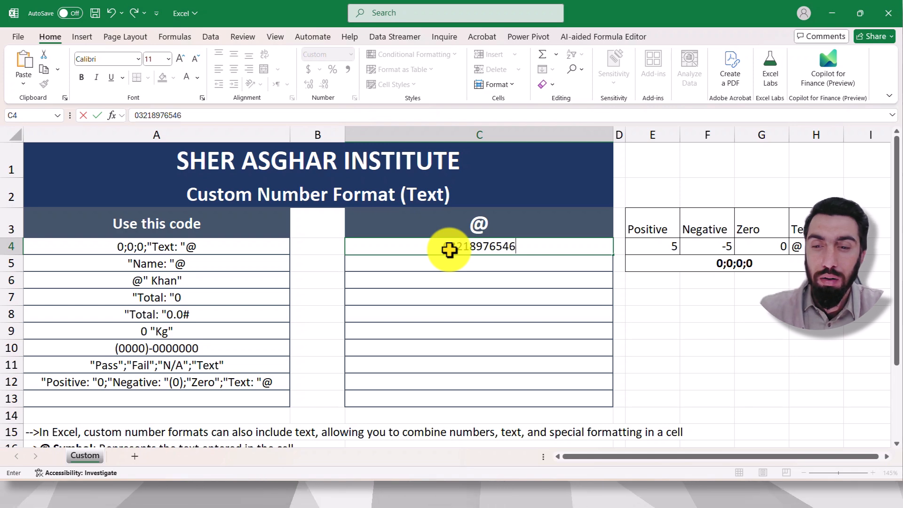
{"action": "key", "text": "Return"}
{"action": "key", "text": "Return"}
{"action": "key", "text": "Return"}
{"action": "left_click", "coordinate": [497, 243]}
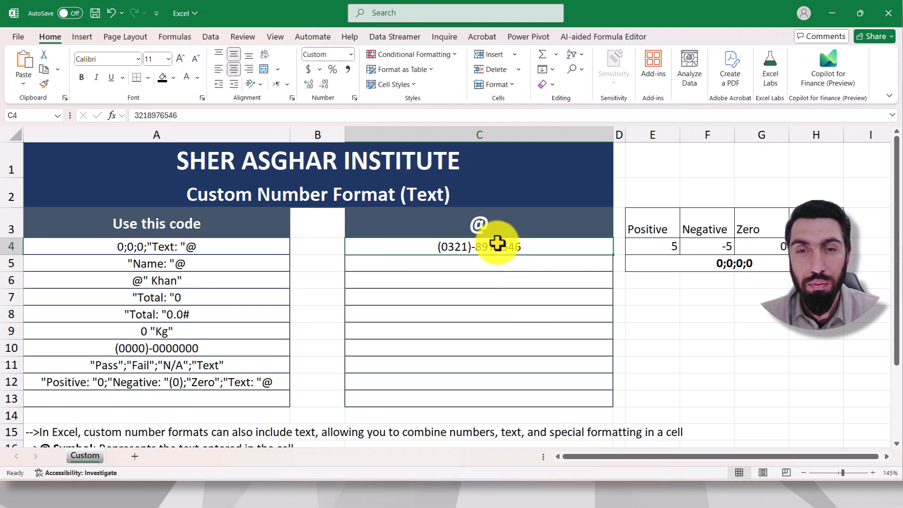
Step: Clear the phone number from cells C4:C13 and select the "Pass";"Fail";"N/A";"Text" sample code in cell A11
{"action": "left_click", "coordinate": [471, 312]}
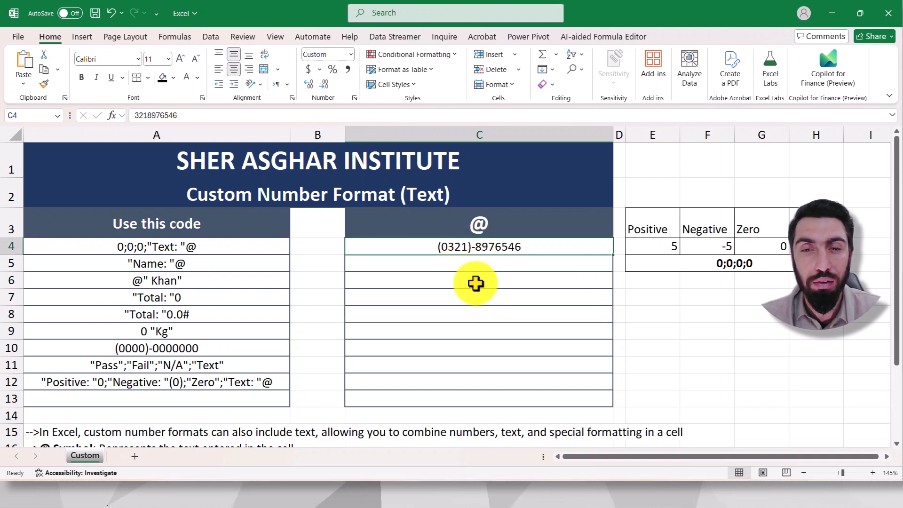
{"action": "left_click_drag", "start_coordinate": [475, 245], "coordinate": [485, 397]}
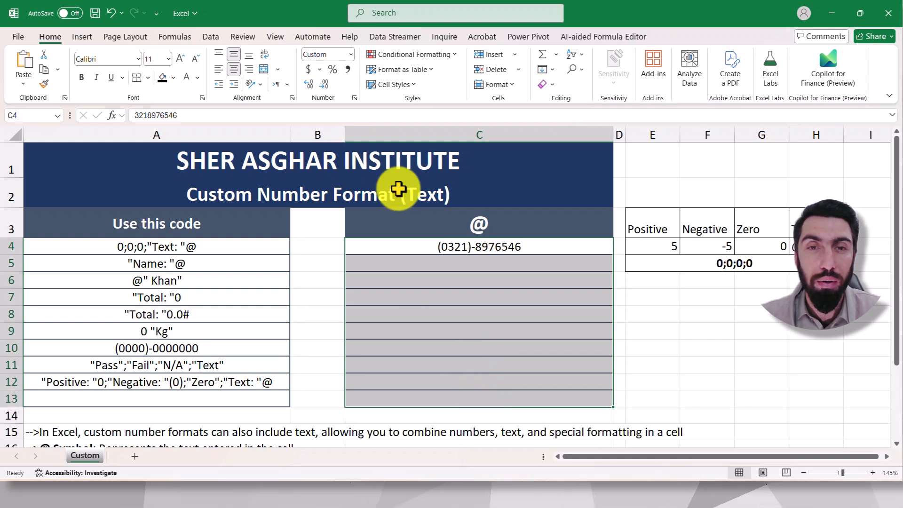
{"action": "left_click", "coordinate": [355, 98]}
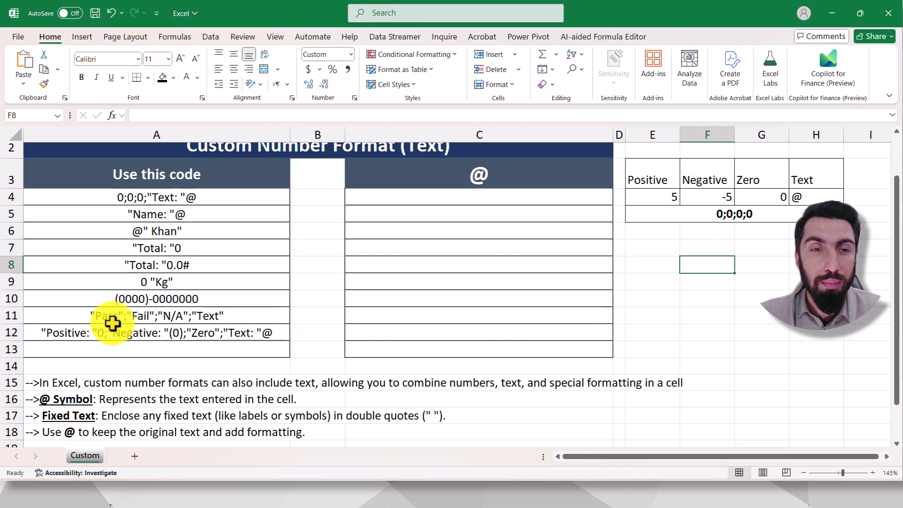
{"action": "left_click", "coordinate": [126, 319]}
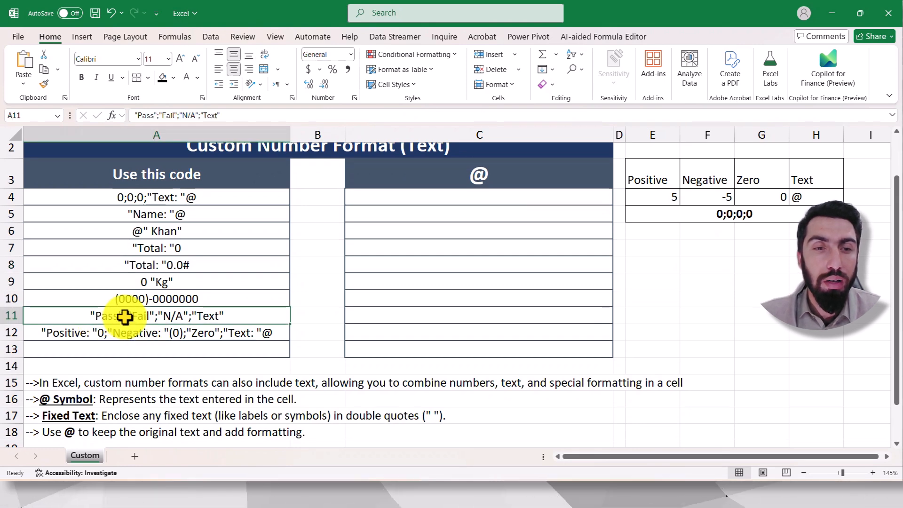
{"action": "scroll", "coordinate": [116, 329], "scroll_direction": "up", "scroll_amount": 1}
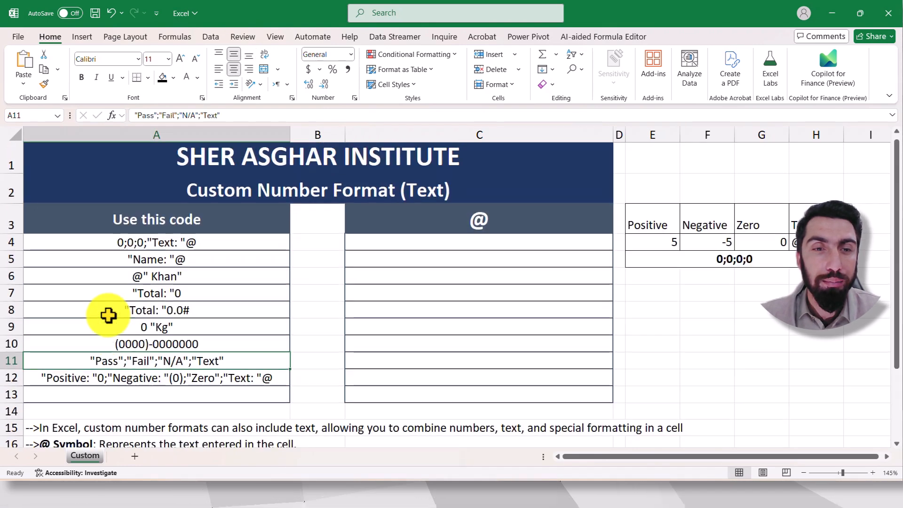
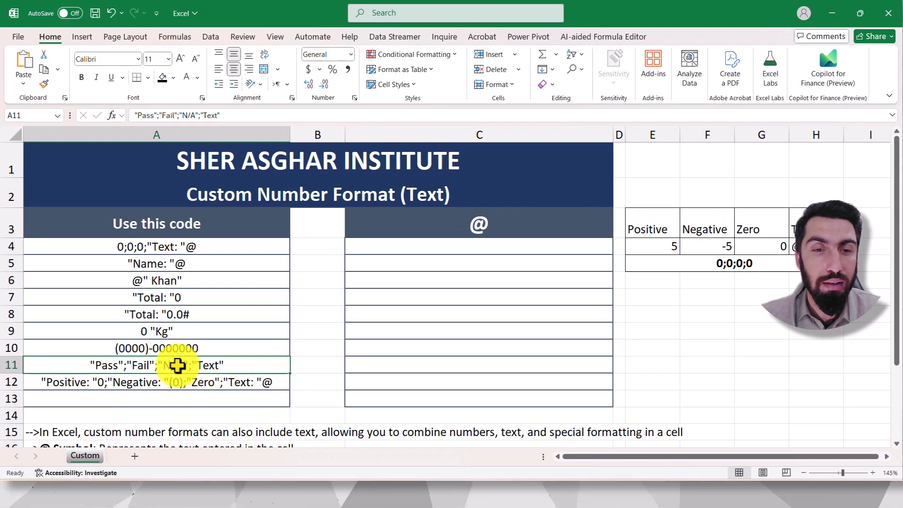
Step: Set the custom number format of cells C4:C13 to "Positive";"Negative""N/A";"Text"
{"action": "left_click_drag", "start_coordinate": [471, 250], "coordinate": [491, 397]}
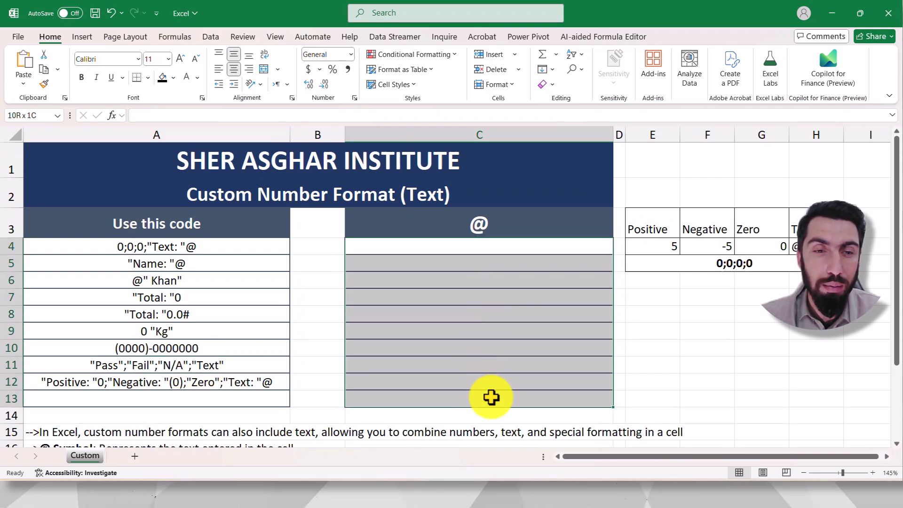
{"action": "left_click", "coordinate": [354, 98]}
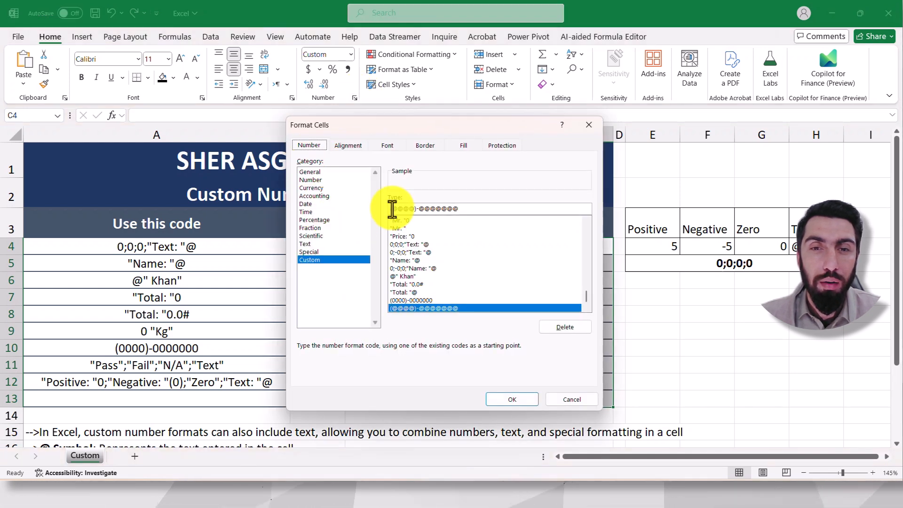
{"action": "left_click_drag", "start_coordinate": [454, 210], "coordinate": [383, 213]}
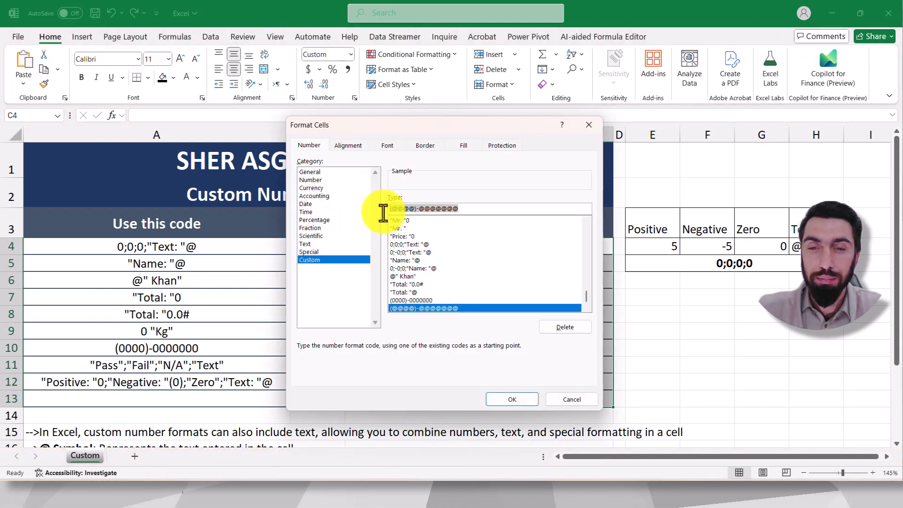
{"action": "key", "text": "BackSpace"}
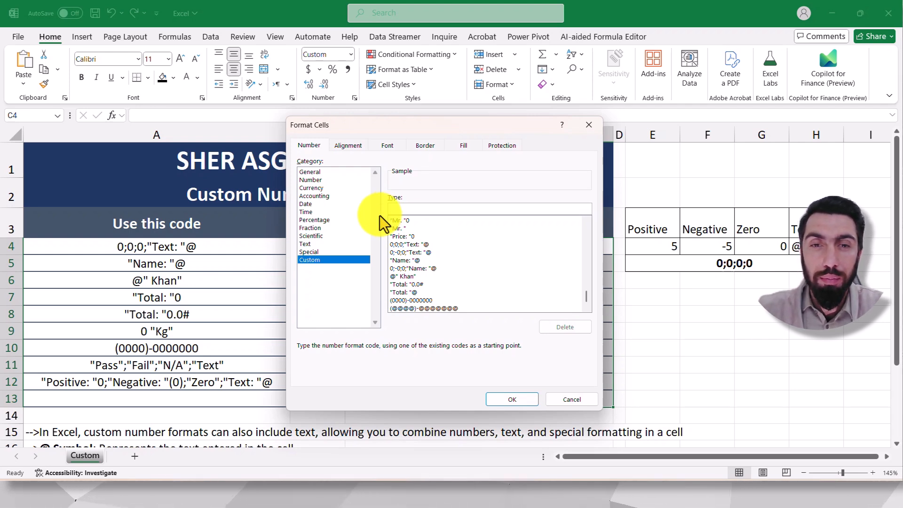
{"action": "type", "text": "Po"}
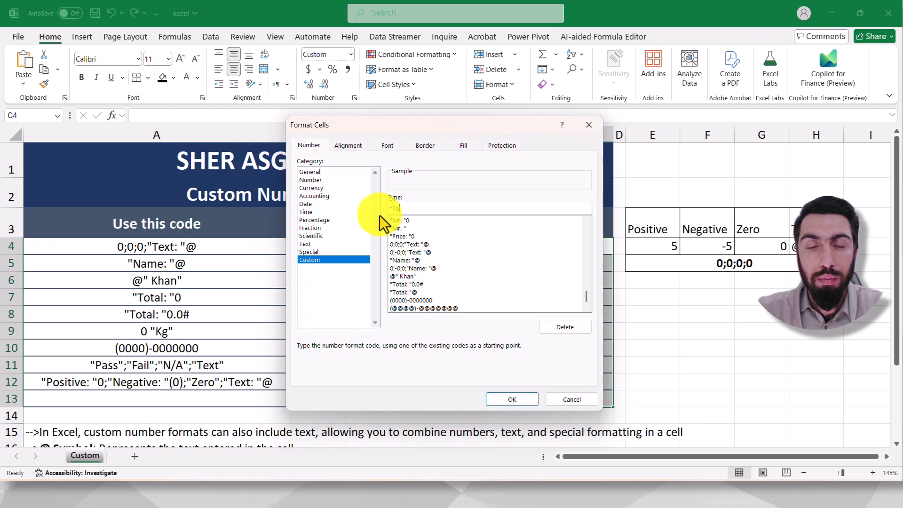
{"action": "type", "text": "si"}
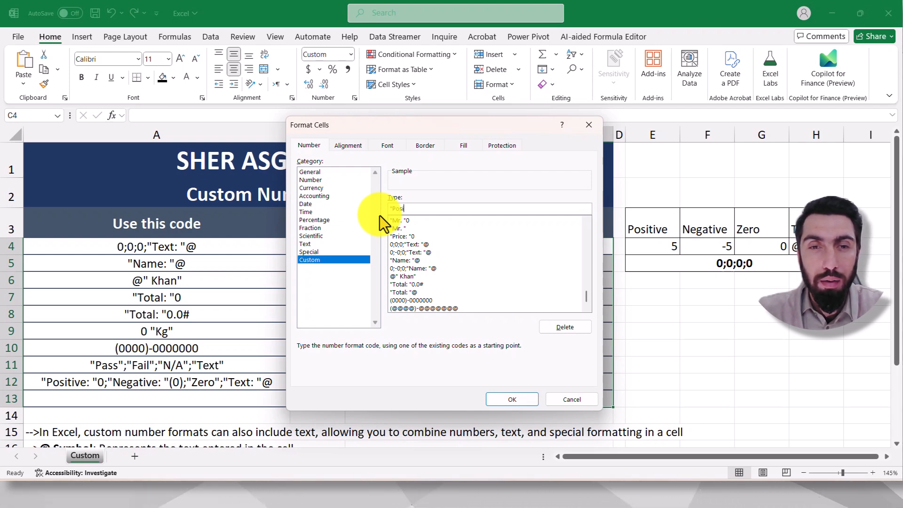
{"action": "type", "text": "tive"}
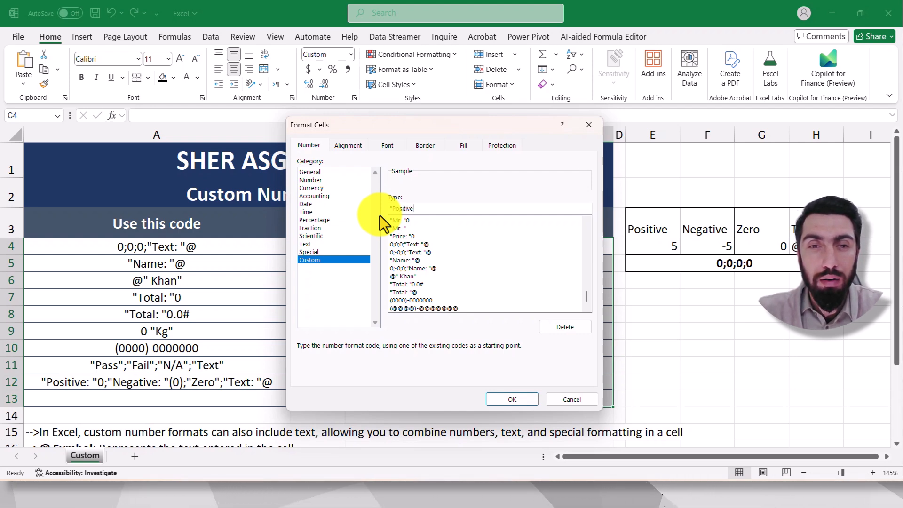
{"action": "type", "text": "\";\""}
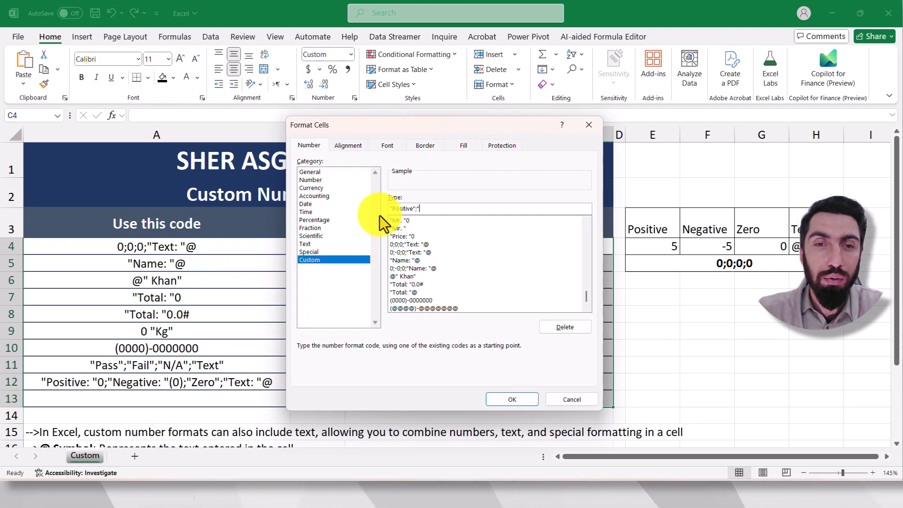
{"action": "type", "text": "Neg"}
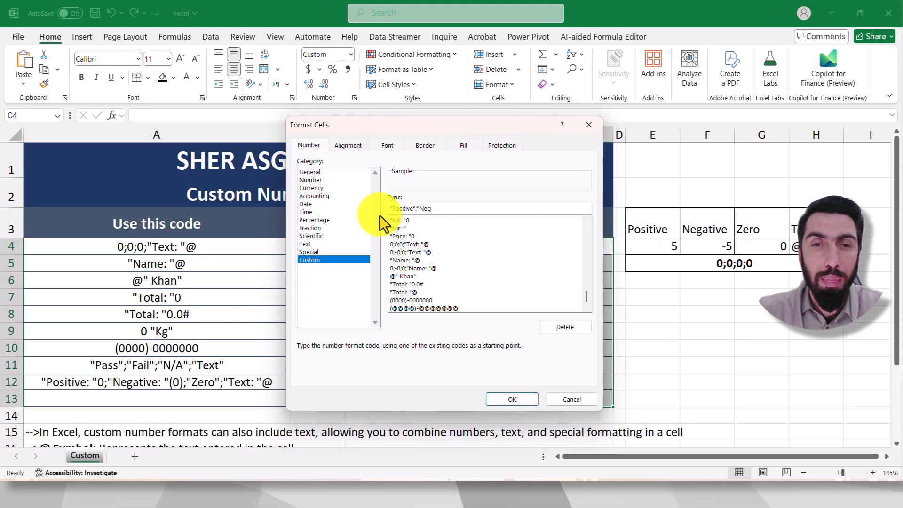
{"action": "type", "text": "ative\""}
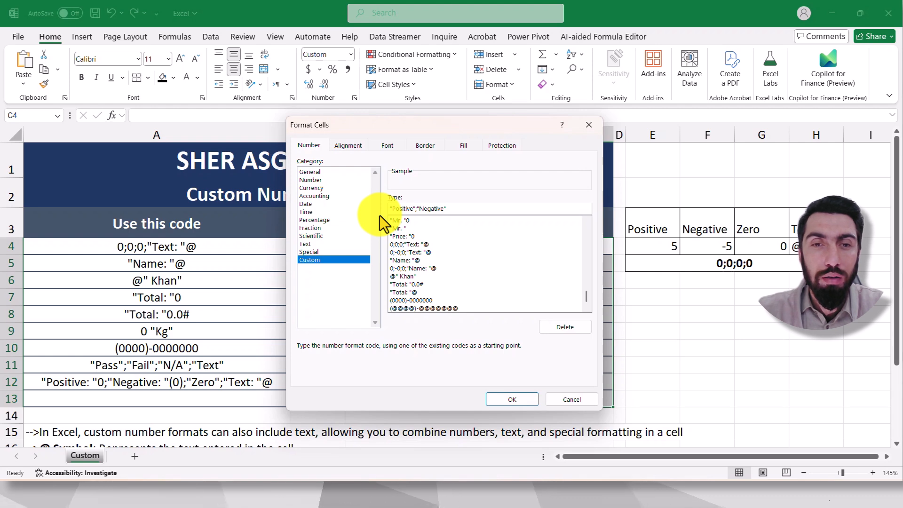
{"action": "type", "text": "\"N/"}
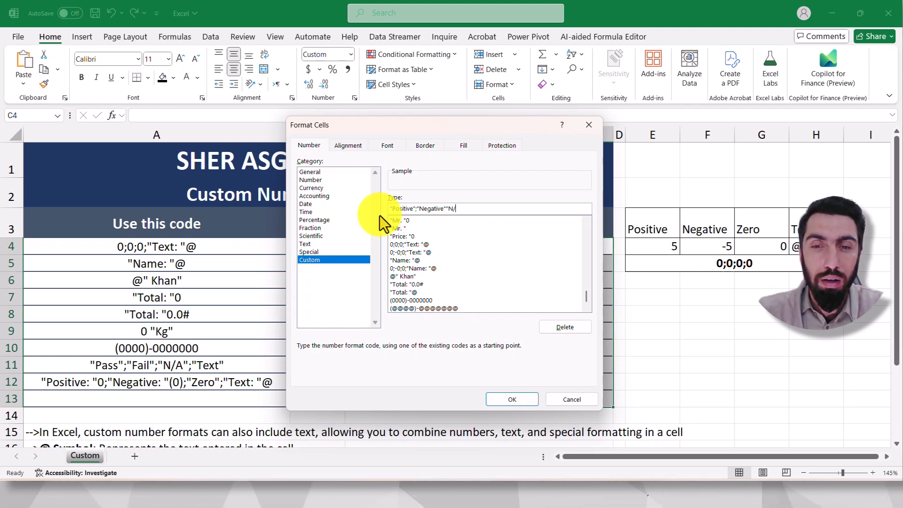
{"action": "type", "text": "A\""}
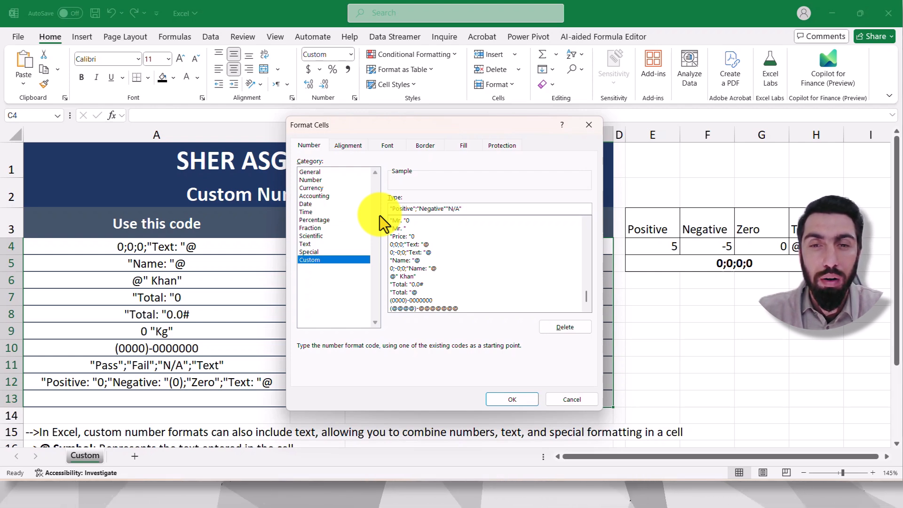
{"action": "type", "text": ";\"Text"}
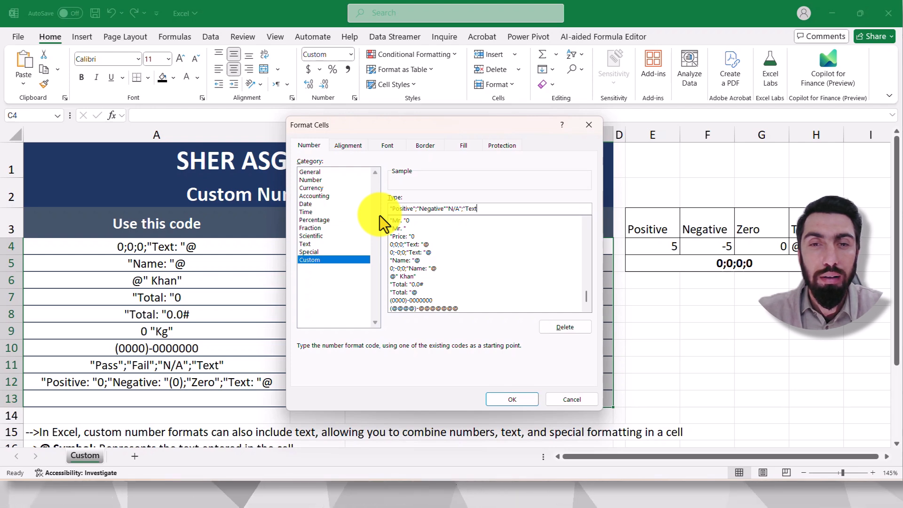
{"action": "type", "text": "\""}
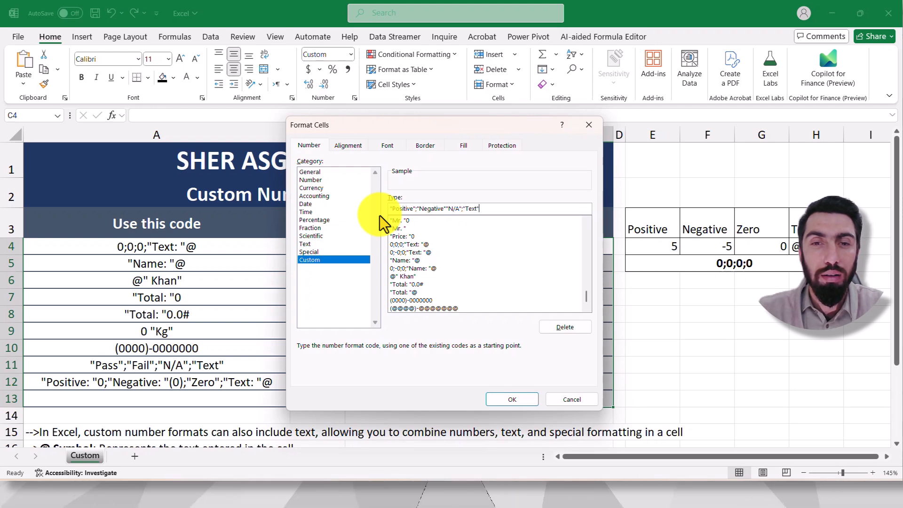
{"action": "left_click", "coordinate": [520, 401]}
Step: Test the format by entering 5 in cell C4, 10 in C5 and -5 in C6
{"action": "left_click", "coordinate": [467, 251]}
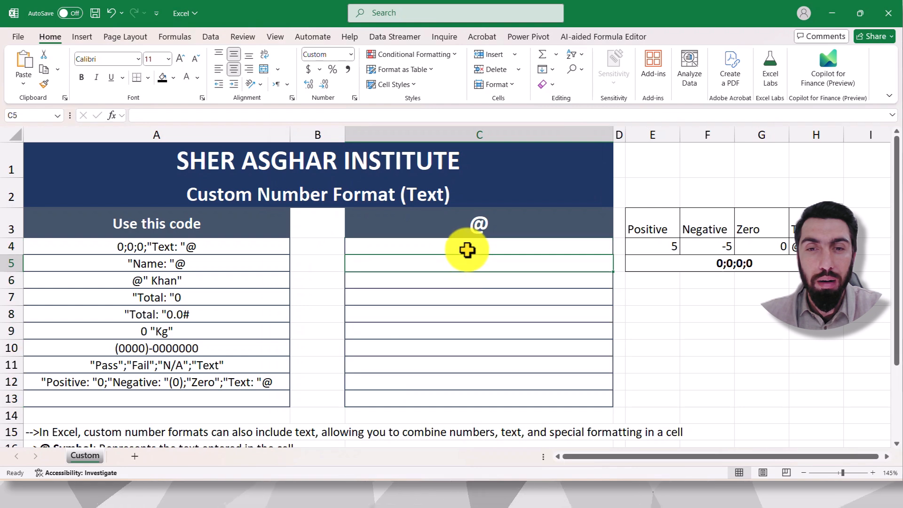
{"action": "type", "text": "5"}
{"action": "left_click", "coordinate": [685, 308]}
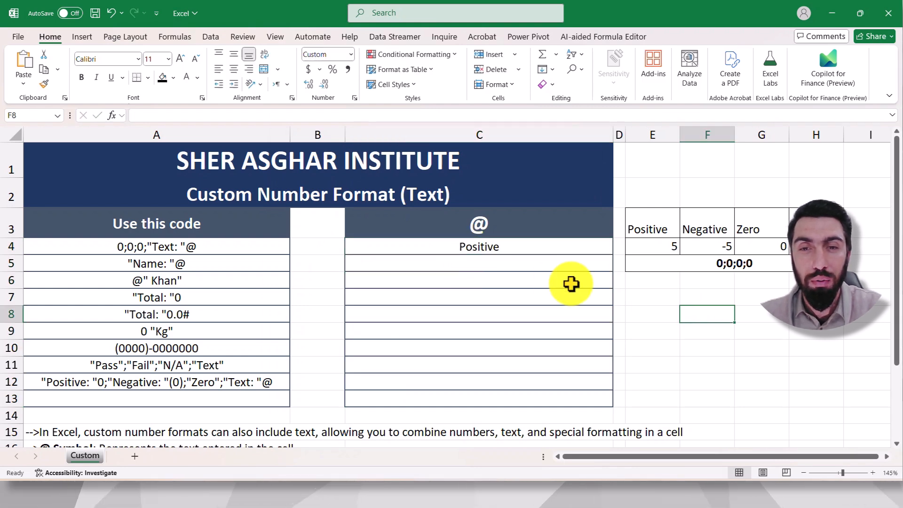
{"action": "left_click", "coordinate": [521, 266]}
{"action": "type", "text": "10"}
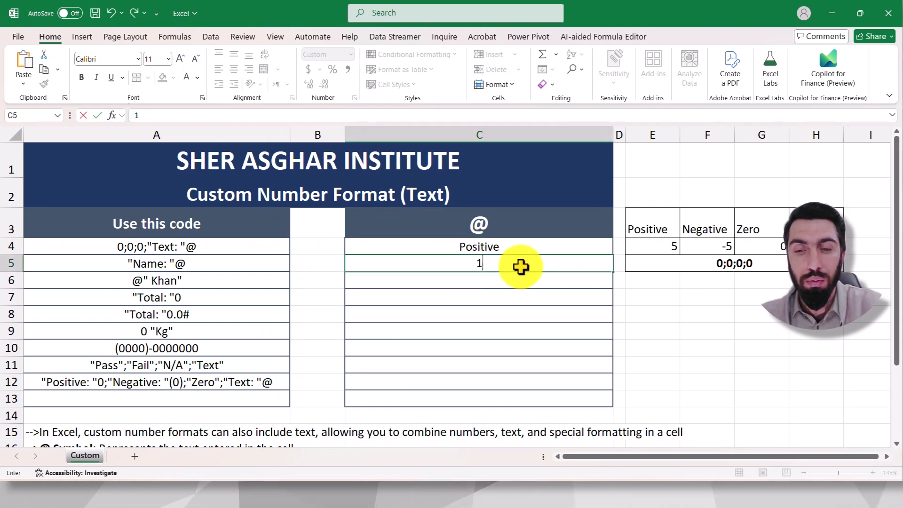
{"action": "left_click", "coordinate": [686, 311]}
{"action": "left_click", "coordinate": [505, 280]}
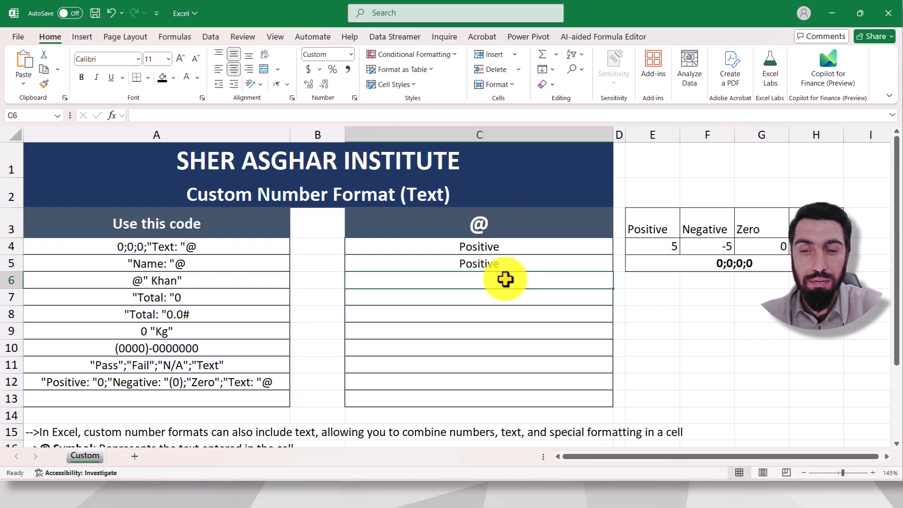
{"action": "type", "text": "-5"}
{"action": "left_click", "coordinate": [701, 331]}
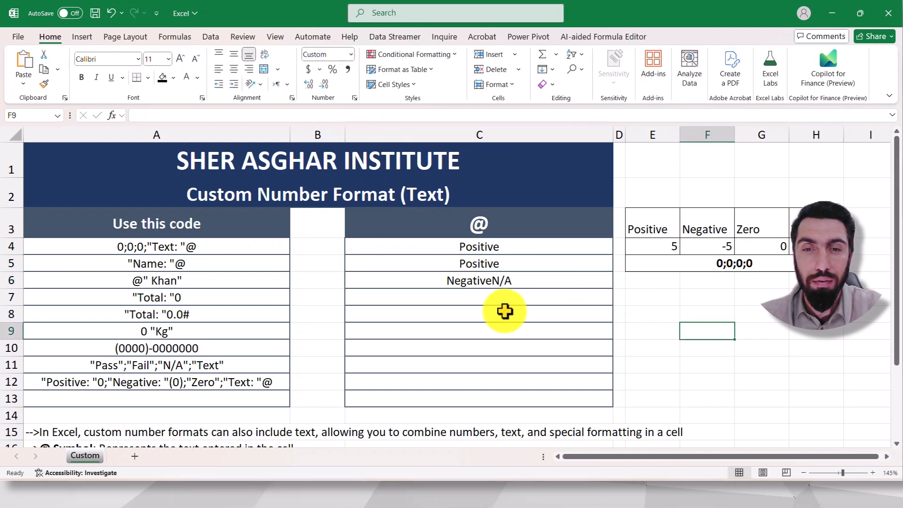
Step: Add the missing semicolon between "Negative" and "N/A" in the custom number format of cells C4:C13
{"action": "left_click_drag", "start_coordinate": [502, 245], "coordinate": [518, 397]}
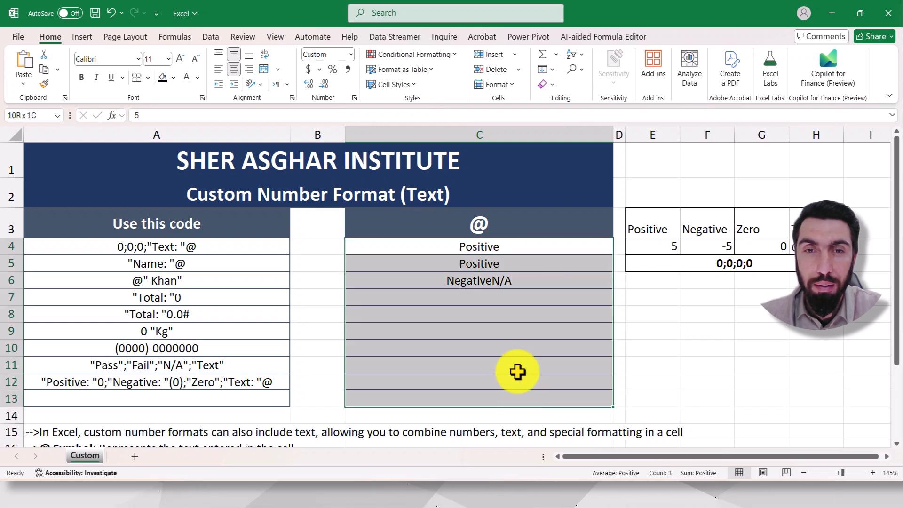
{"action": "left_click", "coordinate": [354, 98]}
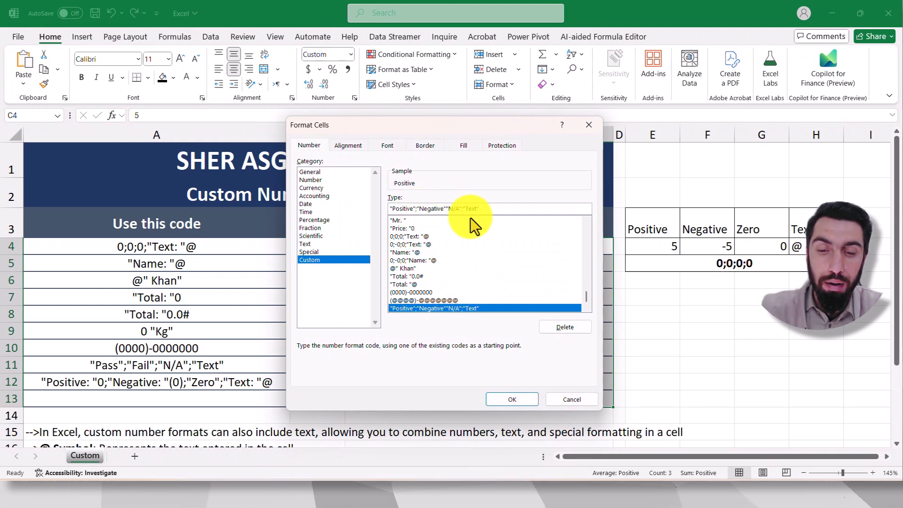
{"action": "type", "text": ";"}
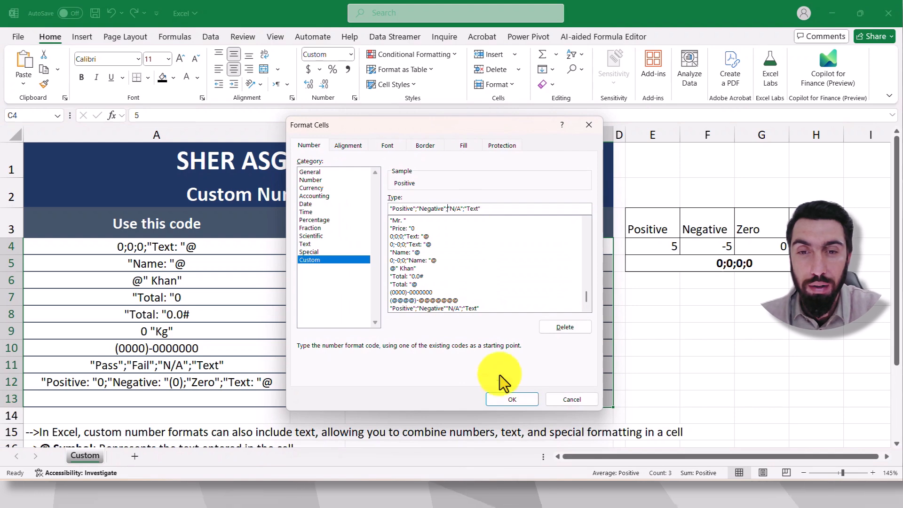
{"action": "left_click", "coordinate": [510, 402]}
{"action": "left_click", "coordinate": [651, 314]}
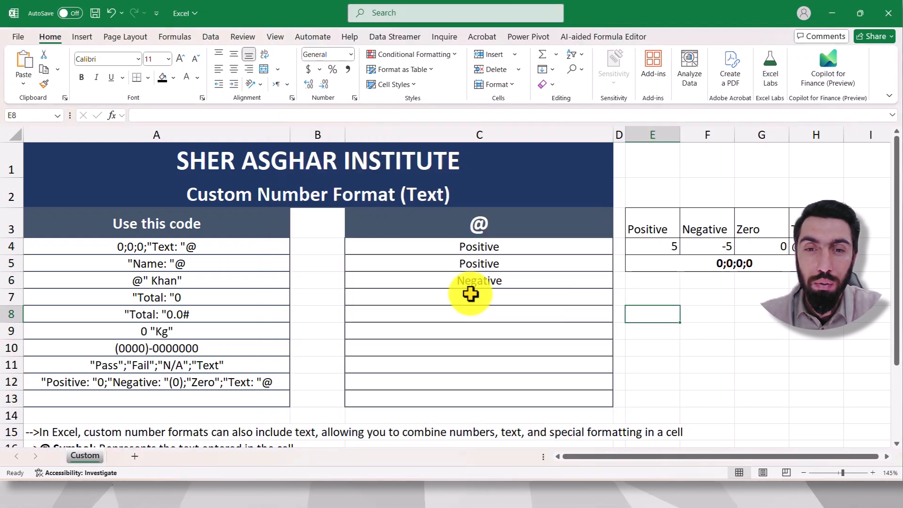
Step: Enter -345 in cell C7 and 0 in cell C8 to test the negative and zero sections
{"action": "left_click", "coordinate": [471, 295]}
{"action": "type", "text": "-345"}
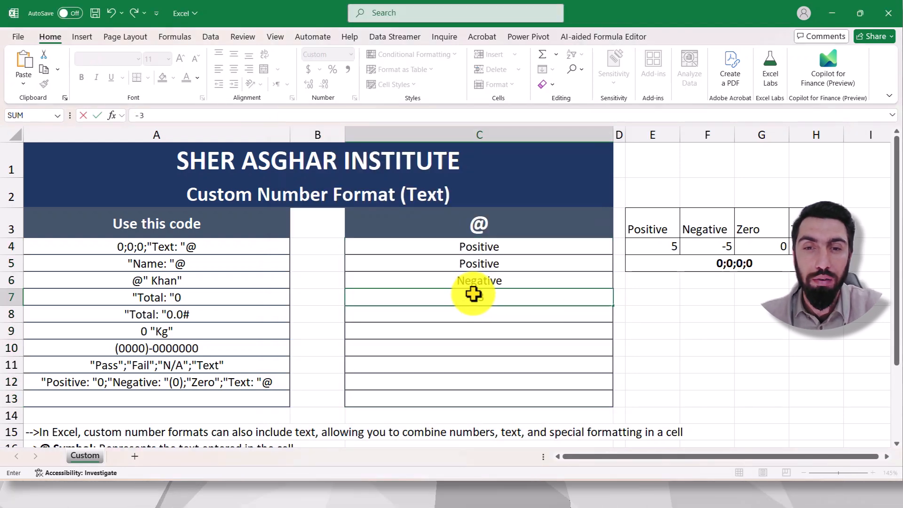
{"action": "left_click", "coordinate": [685, 348]}
{"action": "left_click", "coordinate": [503, 315]}
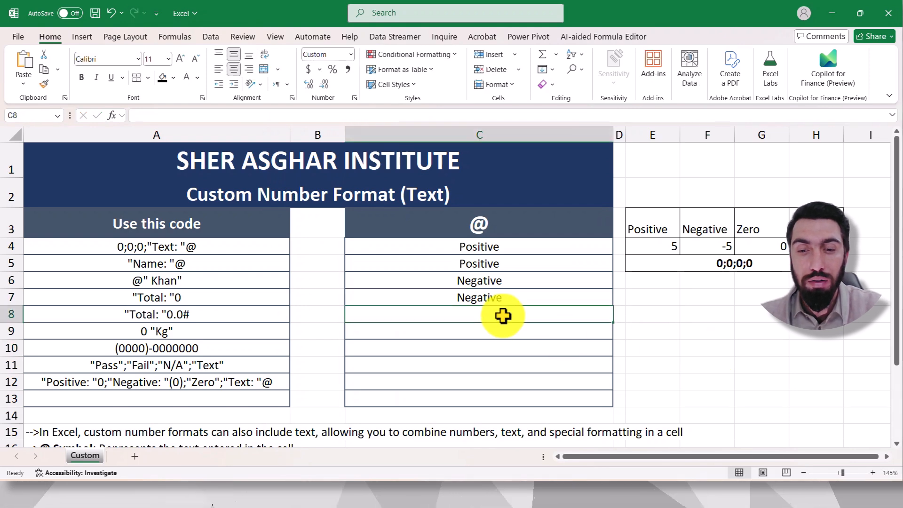
{"action": "type", "text": "0"}
{"action": "left_click", "coordinate": [752, 337]}
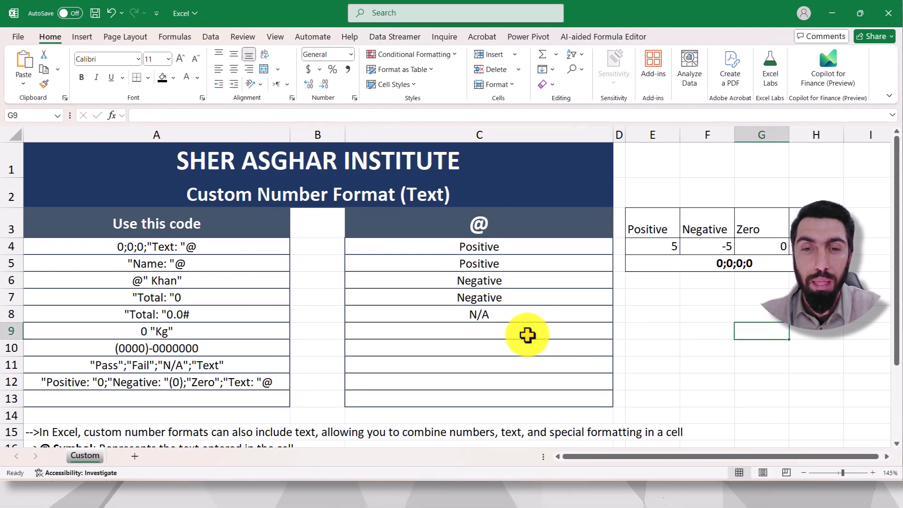
Step: Enter a sample first name in cell C9 and another text entry in C10 to test the text section
{"action": "left_click", "coordinate": [495, 332]}
{"action": "type", "text": "umar"}
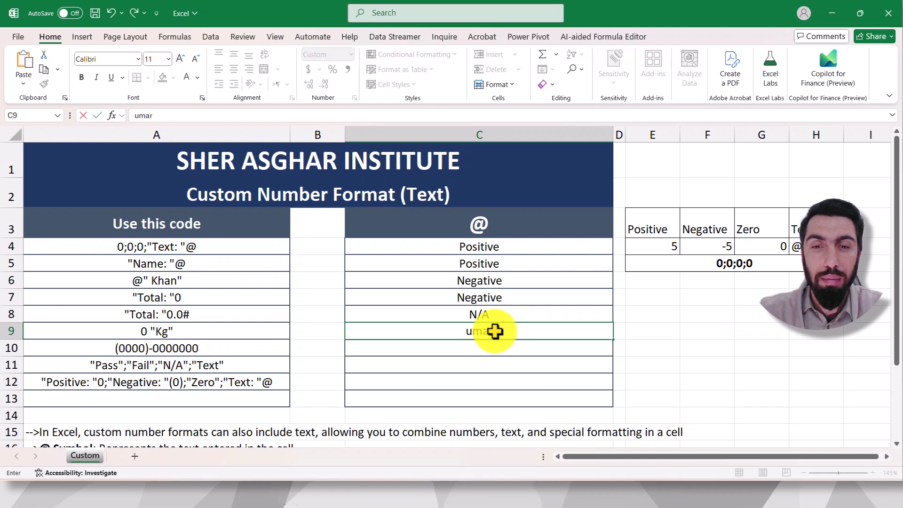
{"action": "key", "text": "Return"}
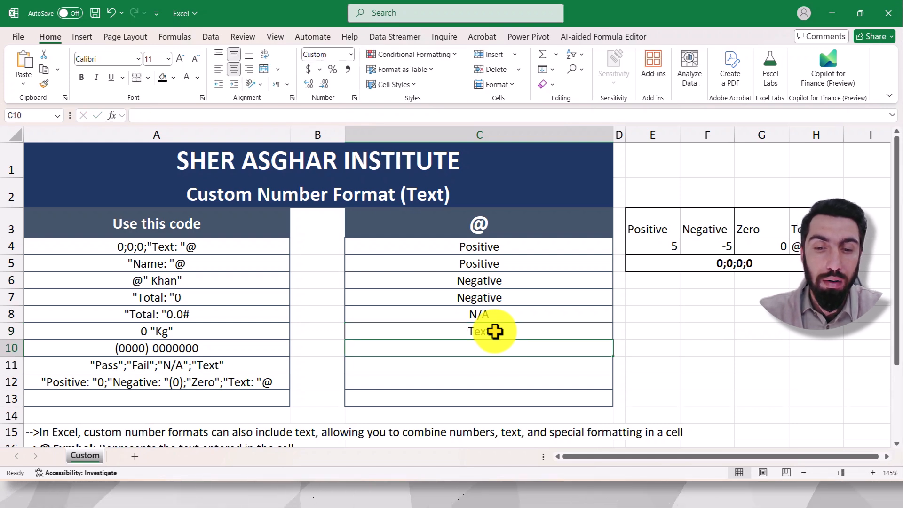
{"action": "type", "text": "Ya"}
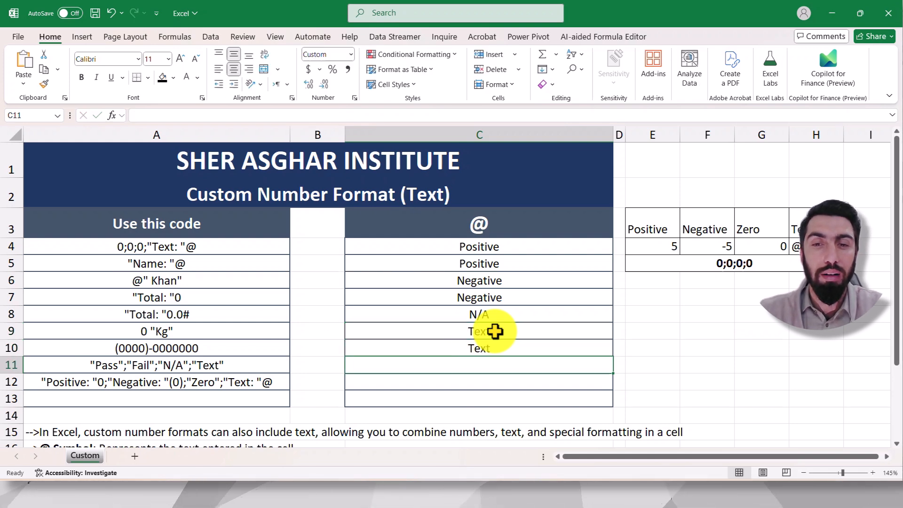
Step: Clear the test entries from cells C4:C13 and select cell C4
{"action": "left_click_drag", "start_coordinate": [490, 247], "coordinate": [496, 397]}
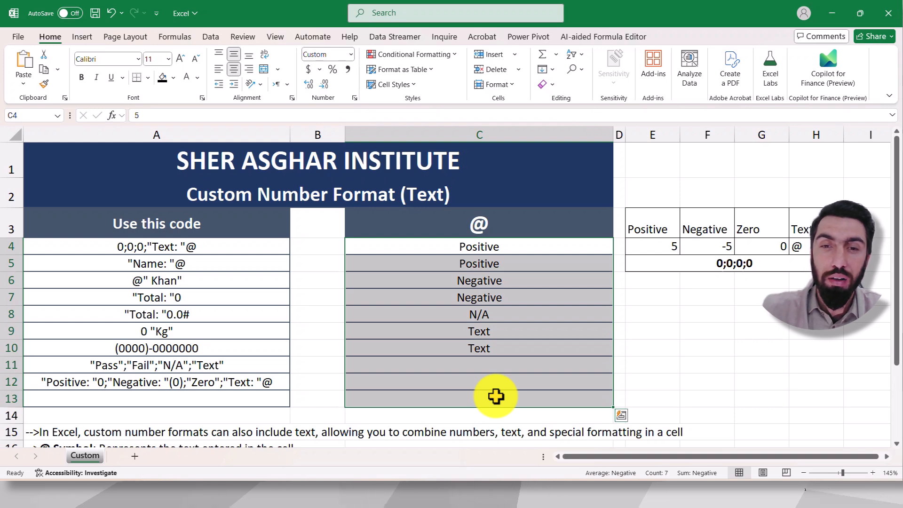
{"action": "left_click", "coordinate": [494, 344]}
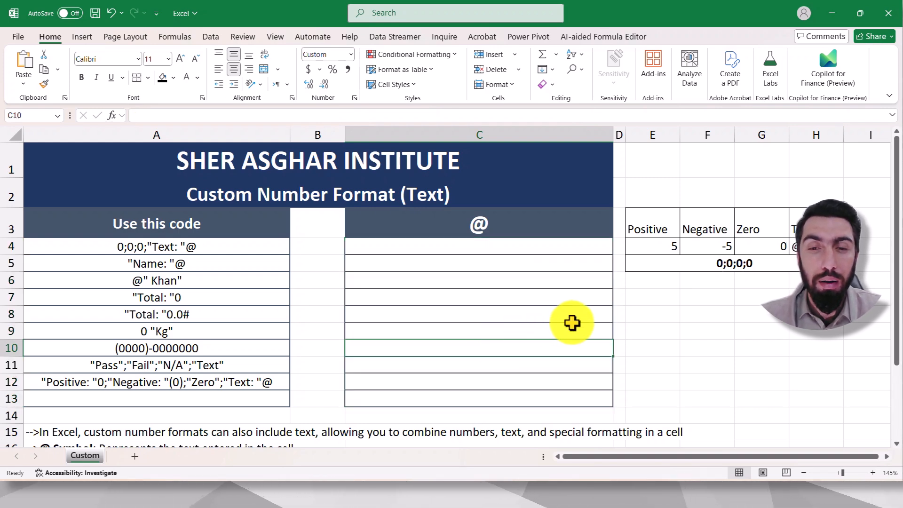
{"action": "left_click", "coordinate": [484, 243]}
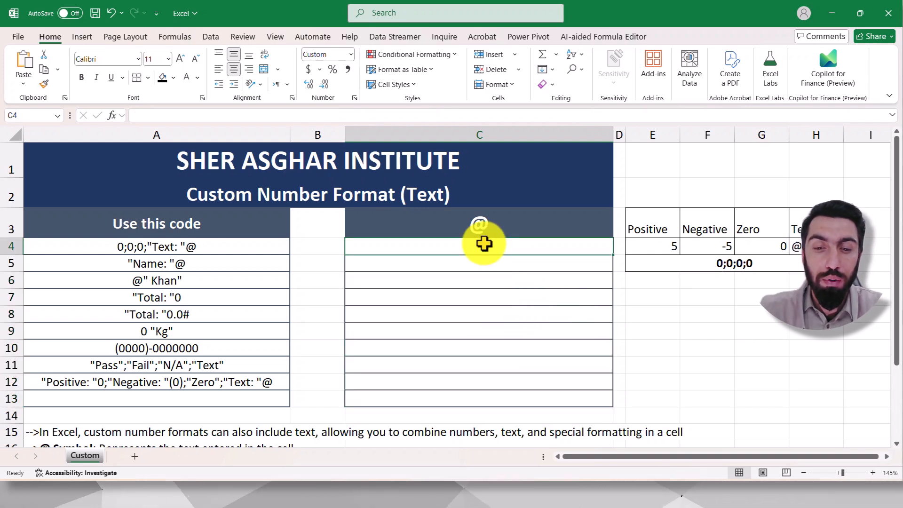
Step: Enter the example text "Positive: 5" in cell E7
{"action": "left_click", "coordinate": [649, 297]}
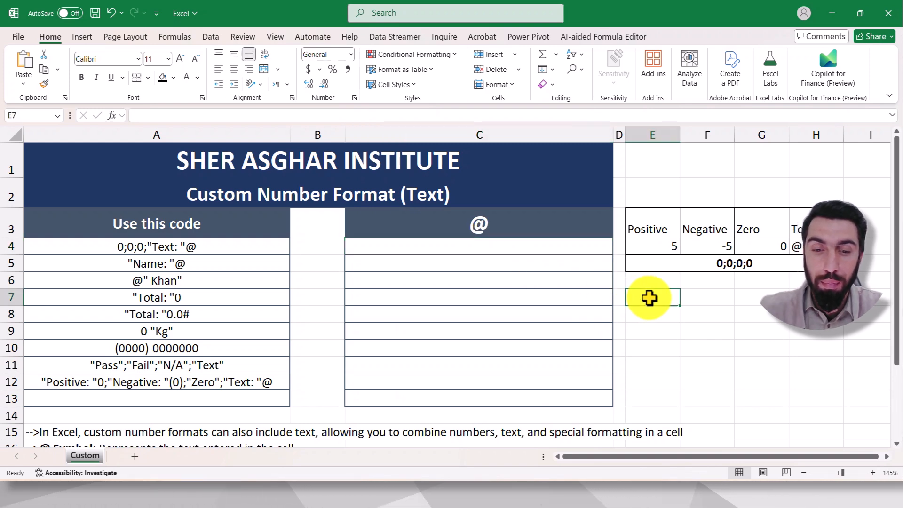
{"action": "type", "text": "Pso"}
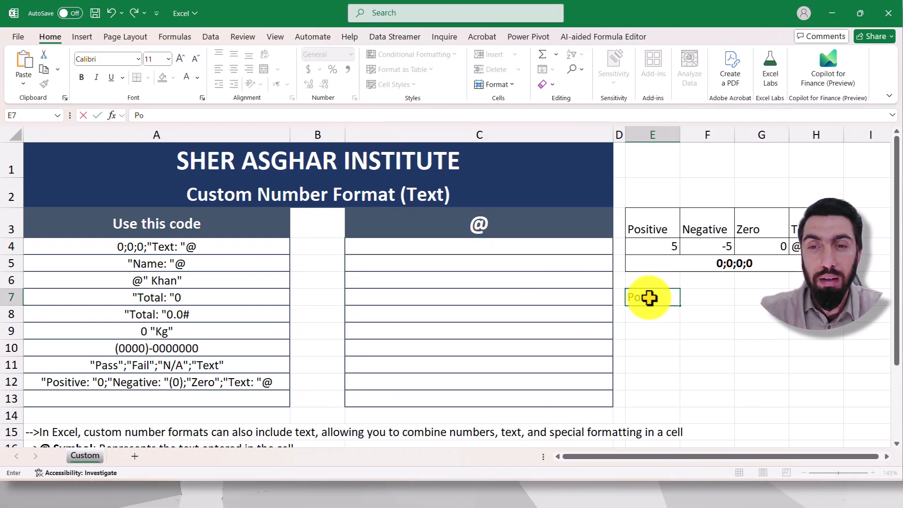
{"action": "type", "text": "sitive:"}
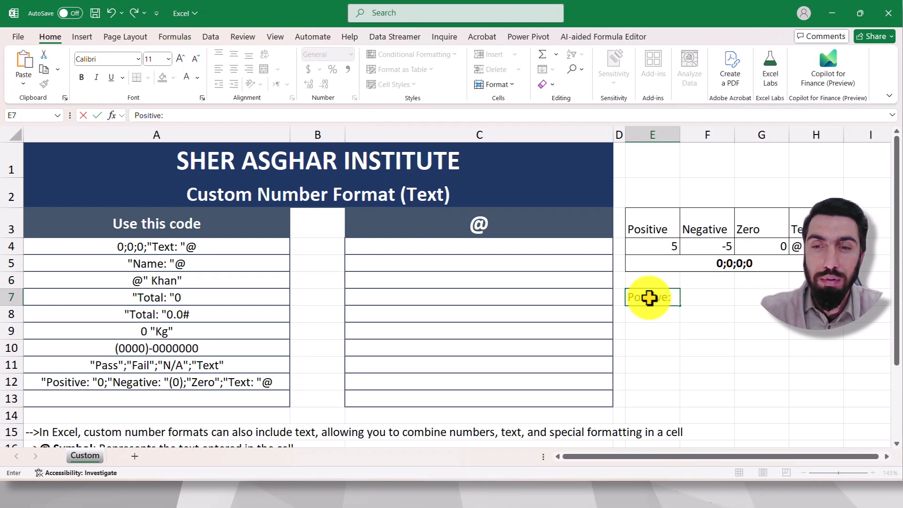
{"action": "type", "text": "5"}
{"action": "key", "text": "Return"}
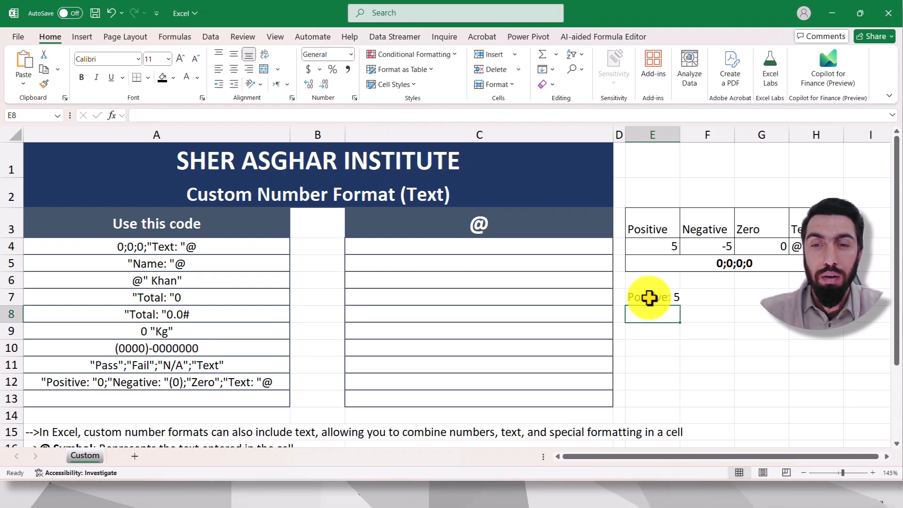
Step: Clear the existing custom number format code for cells C4:C13
{"action": "left_click_drag", "start_coordinate": [494, 248], "coordinate": [498, 400]}
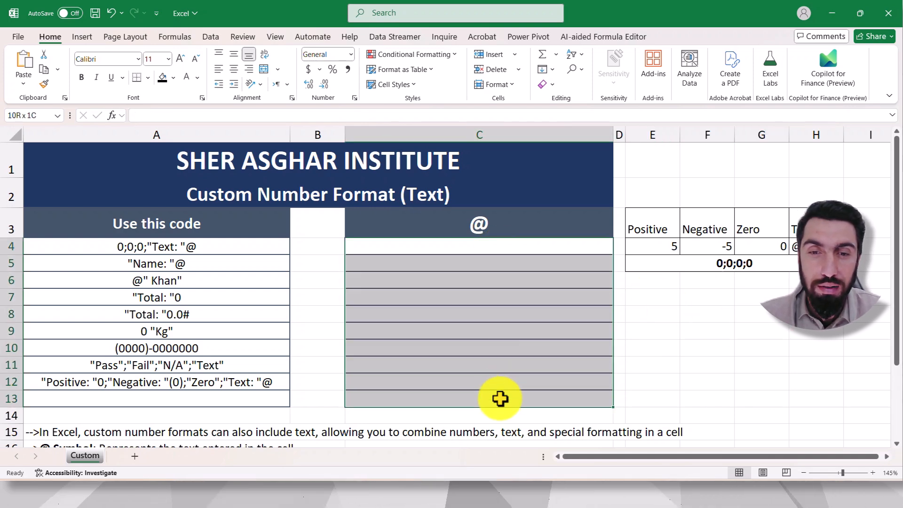
{"action": "left_click", "coordinate": [354, 98]}
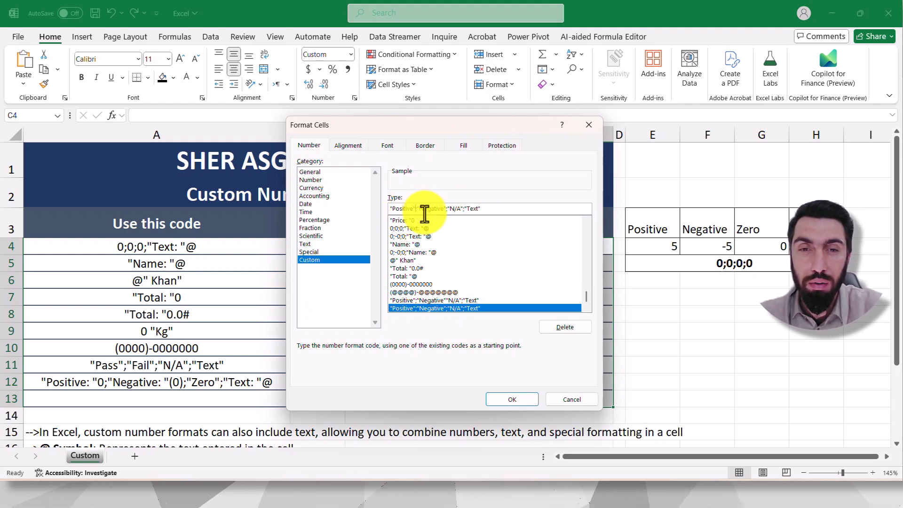
{"action": "double_click", "coordinate": [487, 210]}
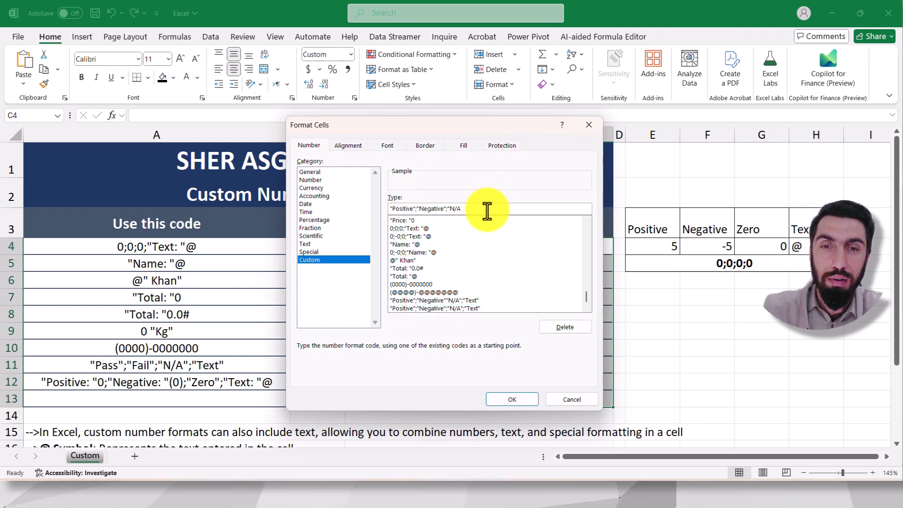
{"action": "key", "text": "BackSpace"}
{"action": "key", "text": "BackSpace"}
{"action": "key", "text": "BackSpace"}
{"action": "key", "text": "BackSpace"}
{"action": "key", "text": "BackSpace"}
{"action": "key", "text": "BackSpace"}
{"action": "key", "text": "BackSpace"}
{"action": "key", "text": "BackSpace"}
{"action": "key", "text": "BackSpace"}
{"action": "key", "text": "BackSpace"}
{"action": "key", "text": "BackSpace"}
{"action": "key", "text": "BackSpace"}
{"action": "key", "text": "BackSpace"}
{"action": "key", "text": "BackSpace"}
{"action": "key", "text": "BackSpace"}
{"action": "key", "text": "BackSpace"}
{"action": "key", "text": "BackSpace"}
{"action": "key", "text": "BackSpace"}
{"action": "key", "text": "BackSpace"}
{"action": "key", "text": "BackSpace"}
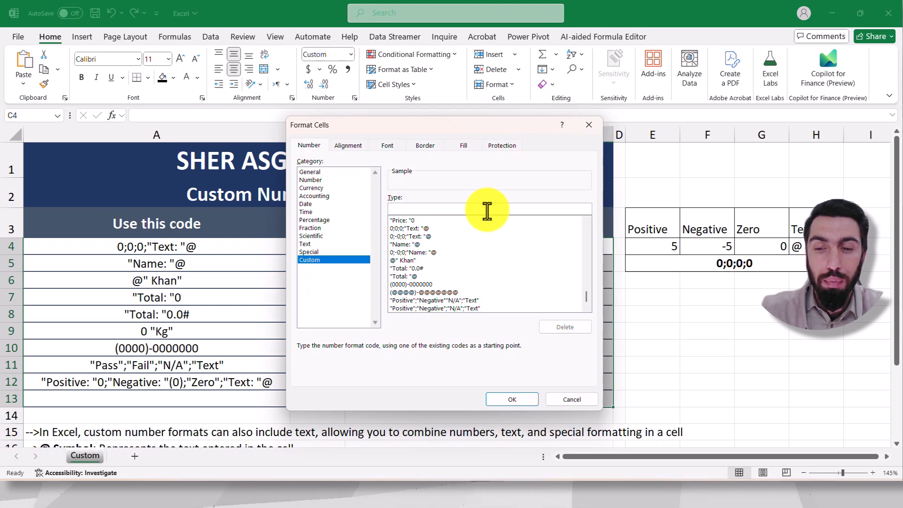
Step: Begin the custom format code with the positive section "Positive: "0; and the negative label "Negative: "
{"action": "type", "text": "\"Posi"}
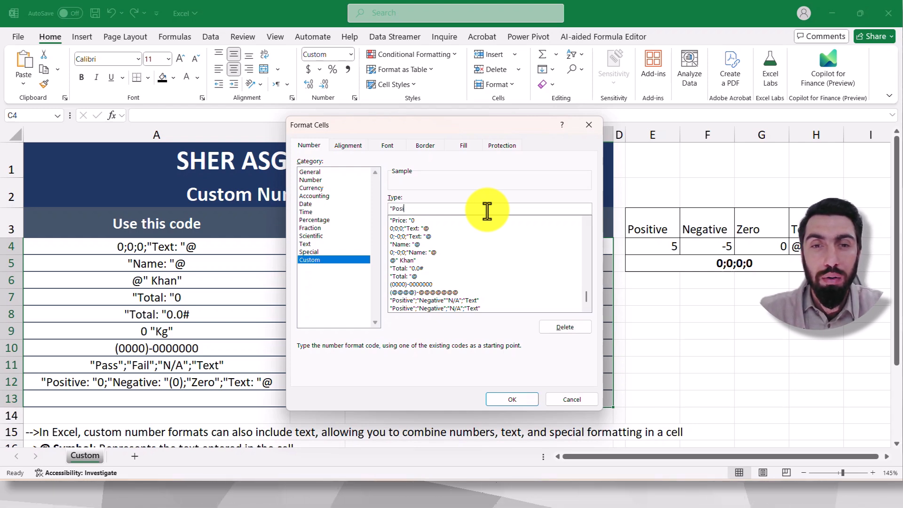
{"action": "type", "text": "tive: \"0;"}
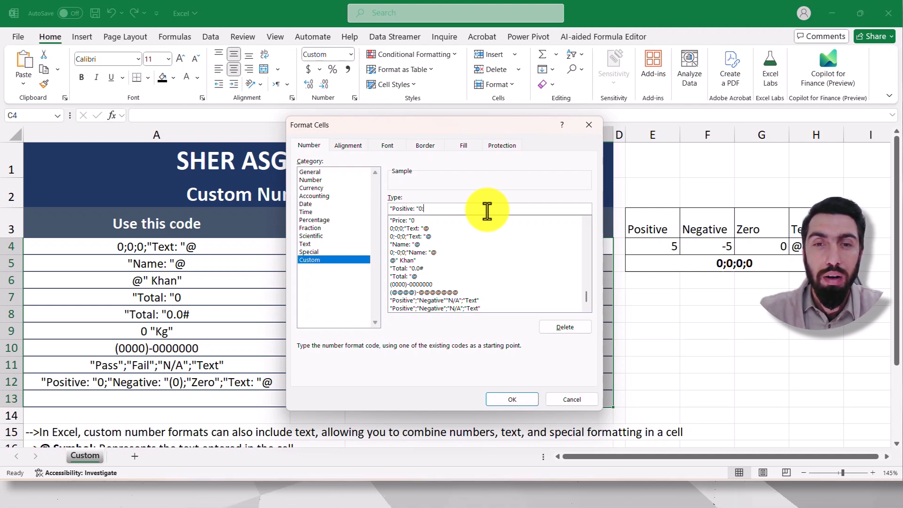
{"action": "type", "text": "\"Nega"}
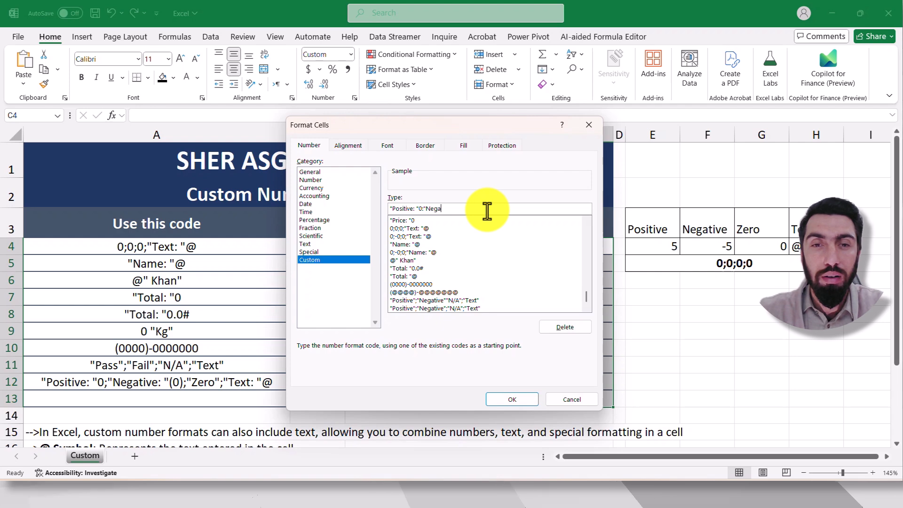
{"action": "type", "text": "tive\""}
{"action": "key", "text": "BackSpace"}
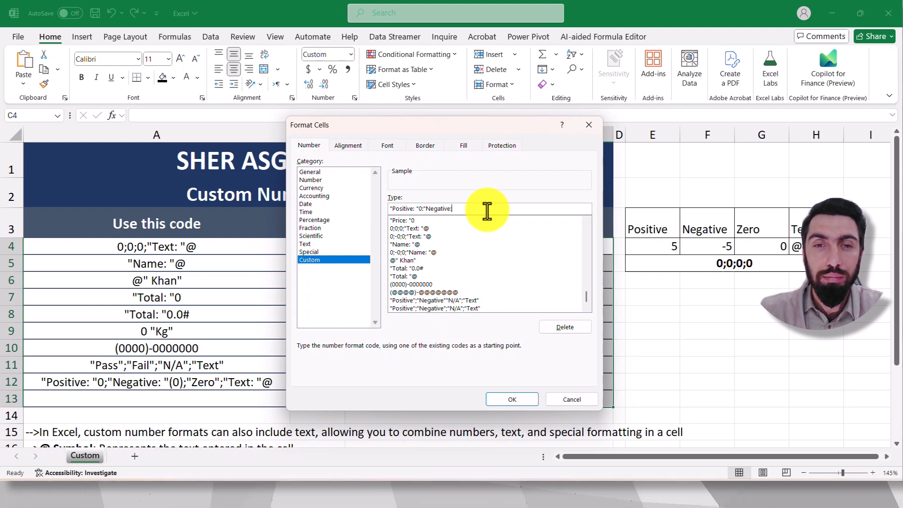
{"action": "type", "text": ": \"-0;"}
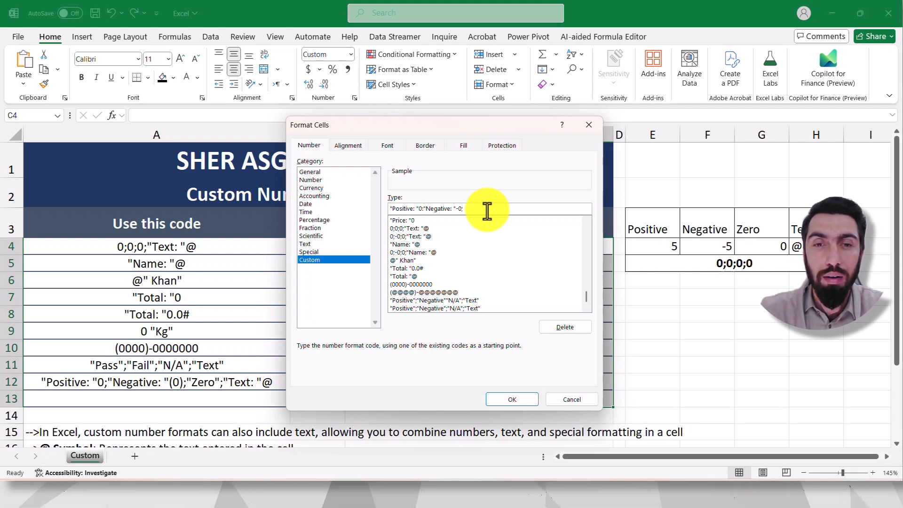
Step: Complete the custom format code with -0;"Zero: "0;"Text: "@ and apply it to cells C4:C13
{"action": "type", "text": "\"Zero"}
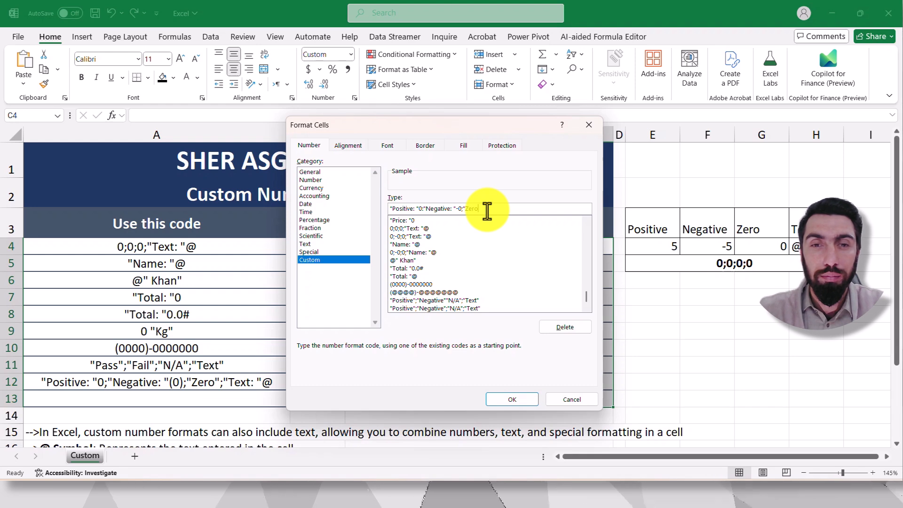
{"action": "type", "text": ": \""}
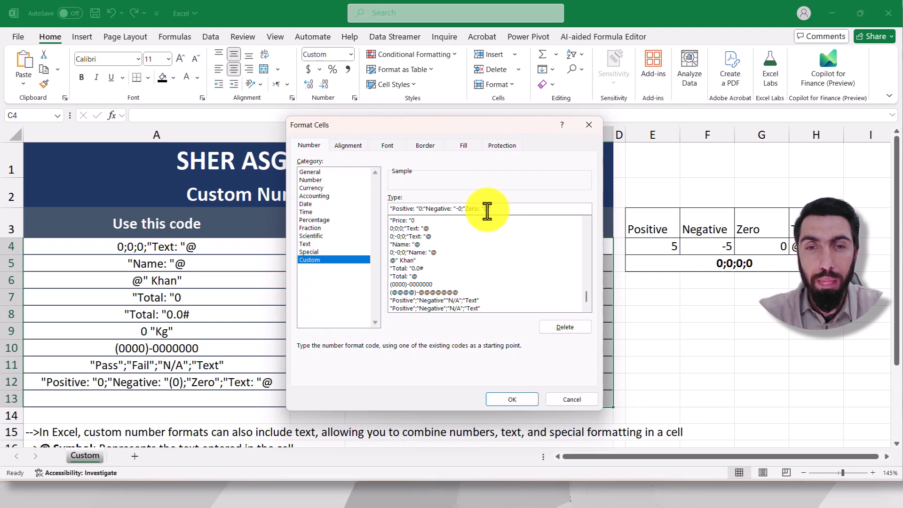
{"action": "type", "text": "0;\""}
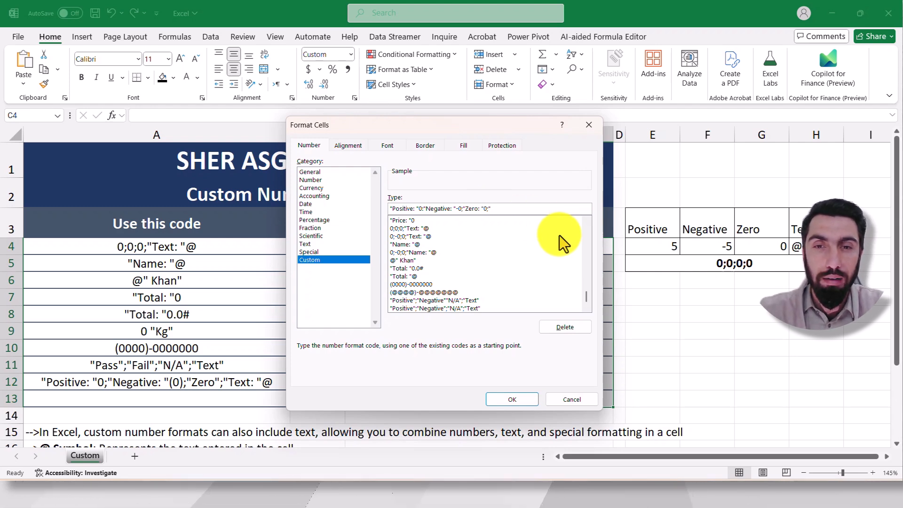
{"action": "type", "text": "Text: \"@"}
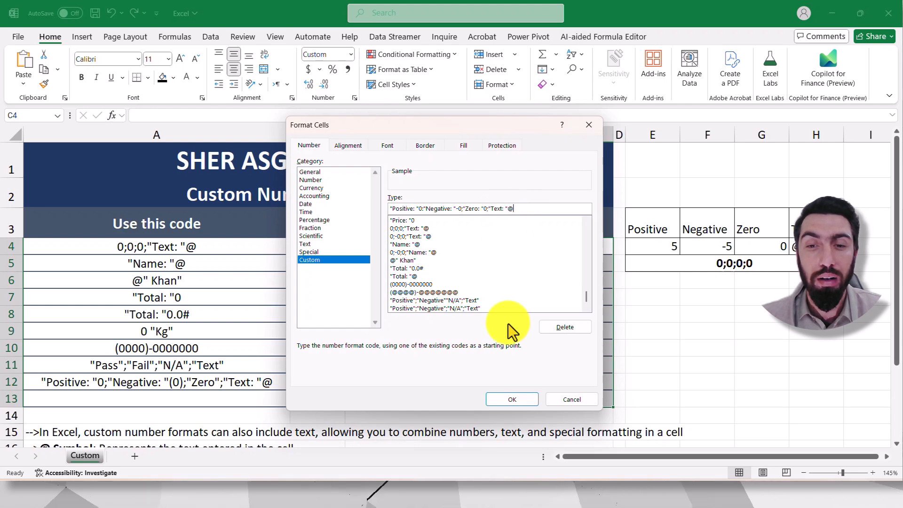
{"action": "left_click", "coordinate": [513, 397]}
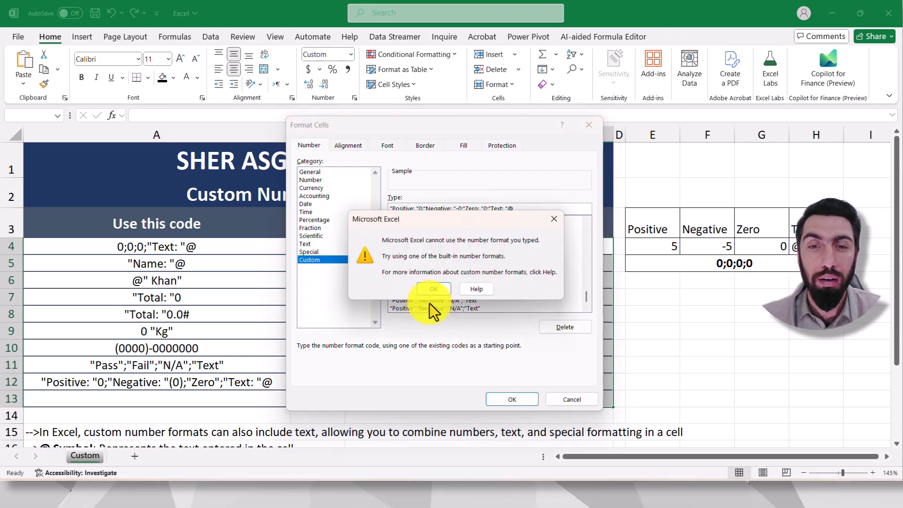
{"action": "left_click", "coordinate": [433, 288]}
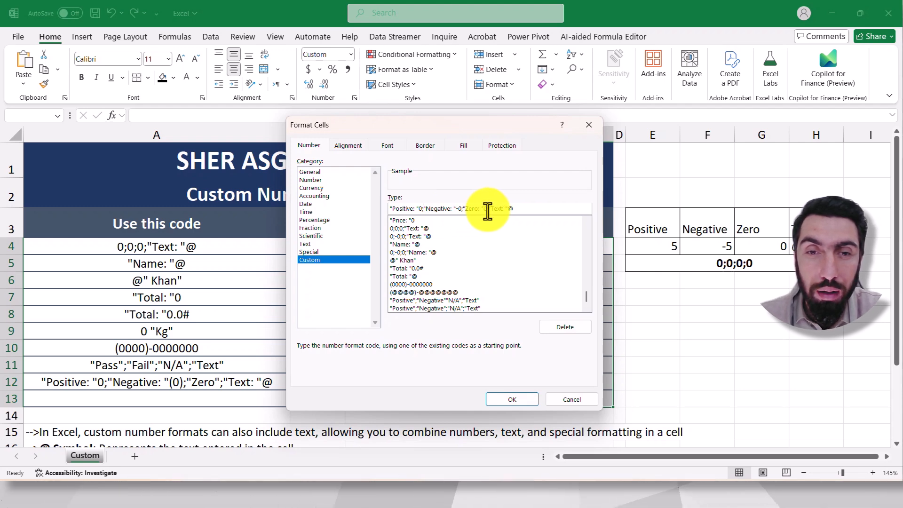
{"action": "left_click", "coordinate": [520, 400]}
Step: Enter 5 in cell C4 and 10 in cell C5 to test the labelled positive section
{"action": "left_click", "coordinate": [493, 281]}
{"action": "left_click", "coordinate": [487, 245]}
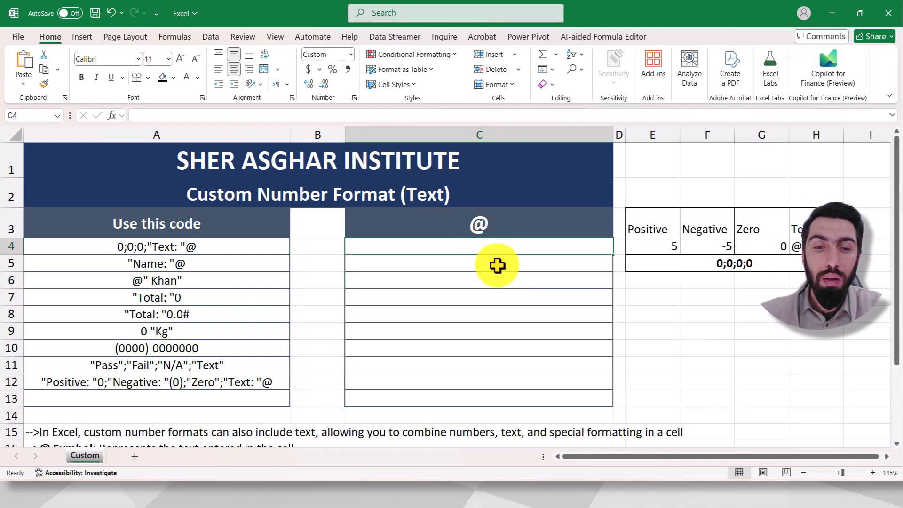
{"action": "type", "text": "5"}
{"action": "left_click", "coordinate": [704, 313]}
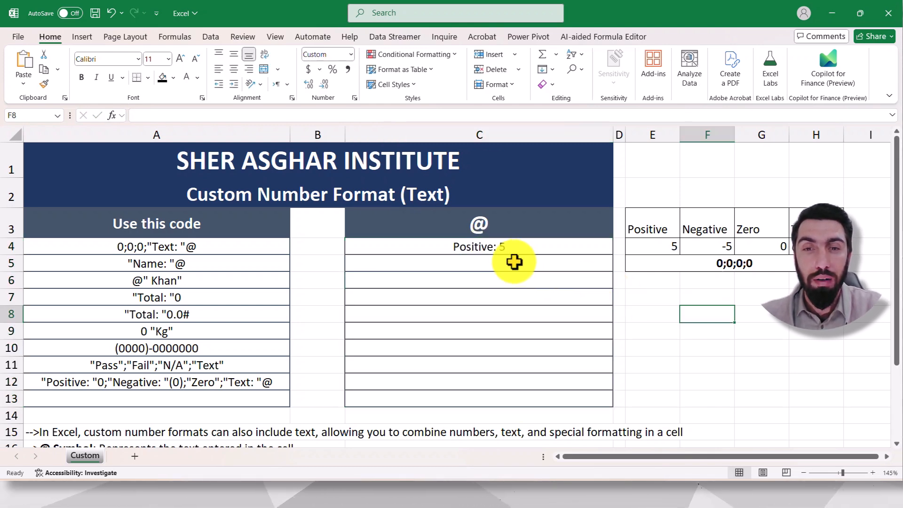
{"action": "left_click", "coordinate": [507, 268]}
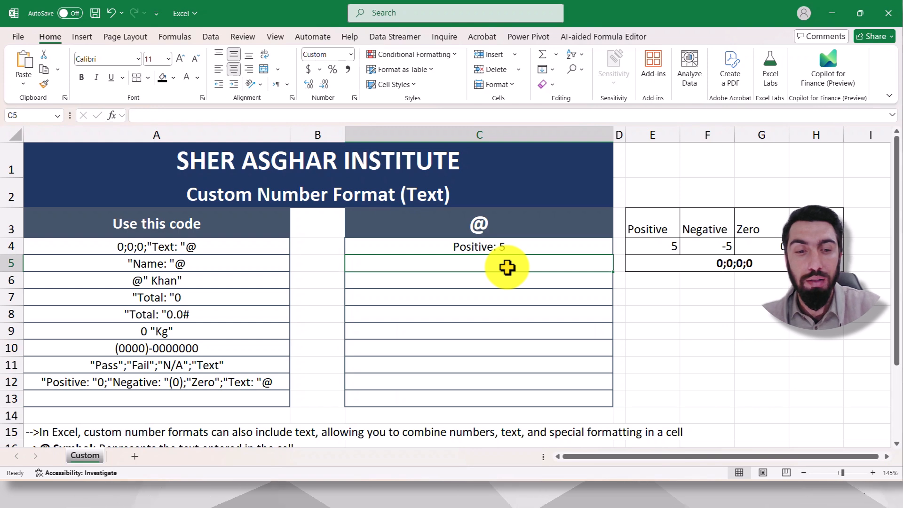
{"action": "type", "text": "10"}
{"action": "left_click", "coordinate": [707, 329]}
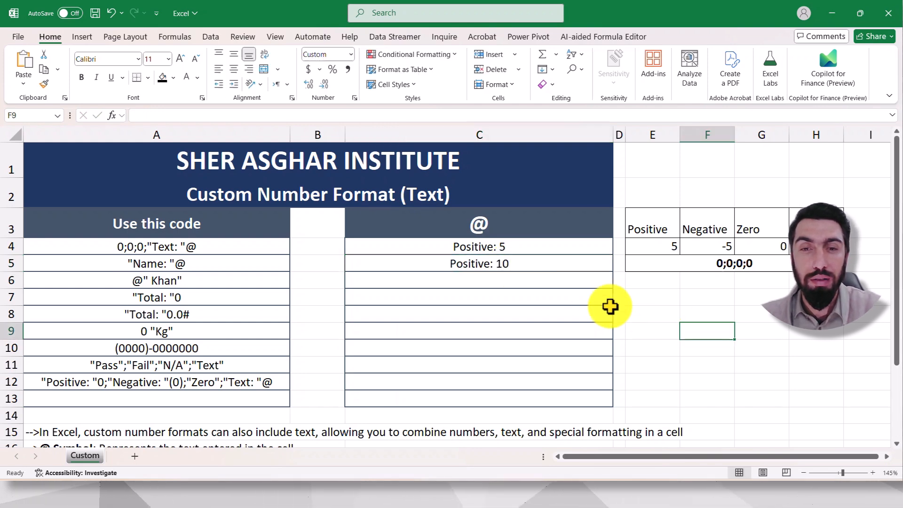
Step: Enter -20 in cell C6 and -30 in cell C7 to test the labelled negative section
{"action": "left_click", "coordinate": [528, 281]}
{"action": "type", "text": "-"}
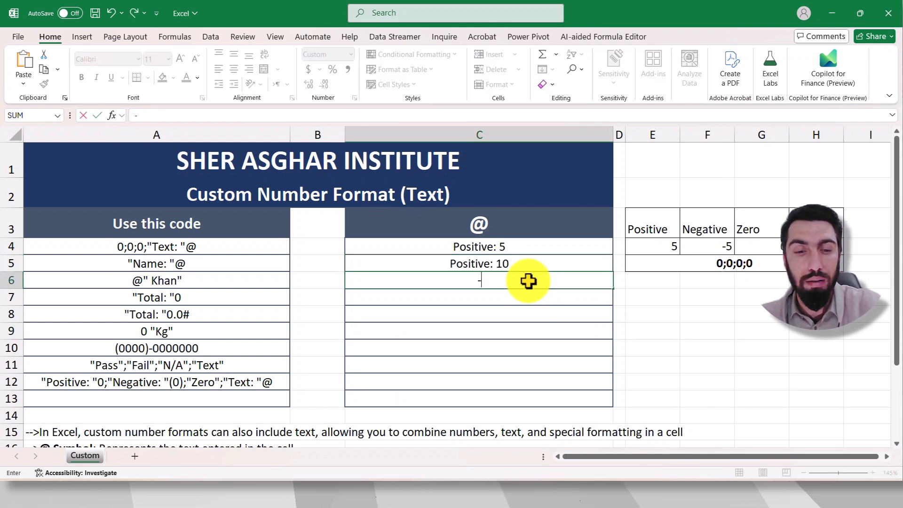
{"action": "type", "text": "20"}
{"action": "left_click", "coordinate": [726, 315]}
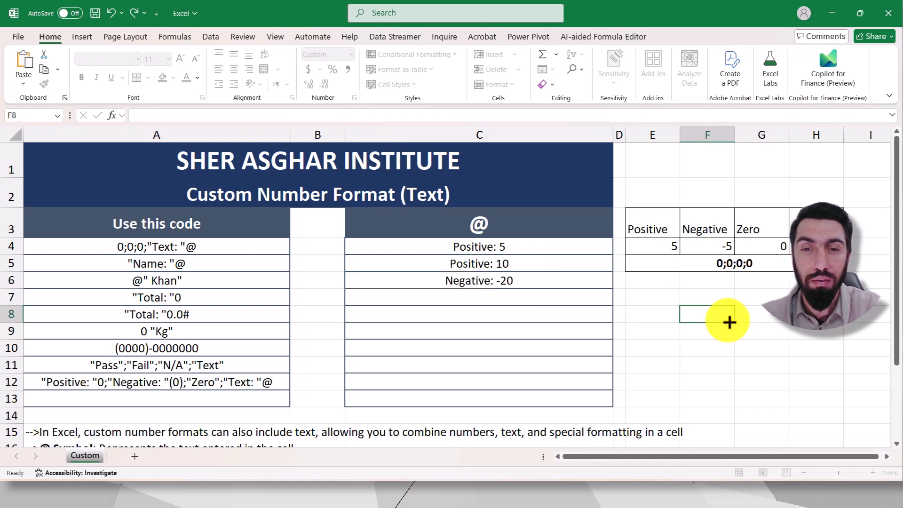
{"action": "left_click", "coordinate": [520, 300]}
{"action": "type", "text": "-30"}
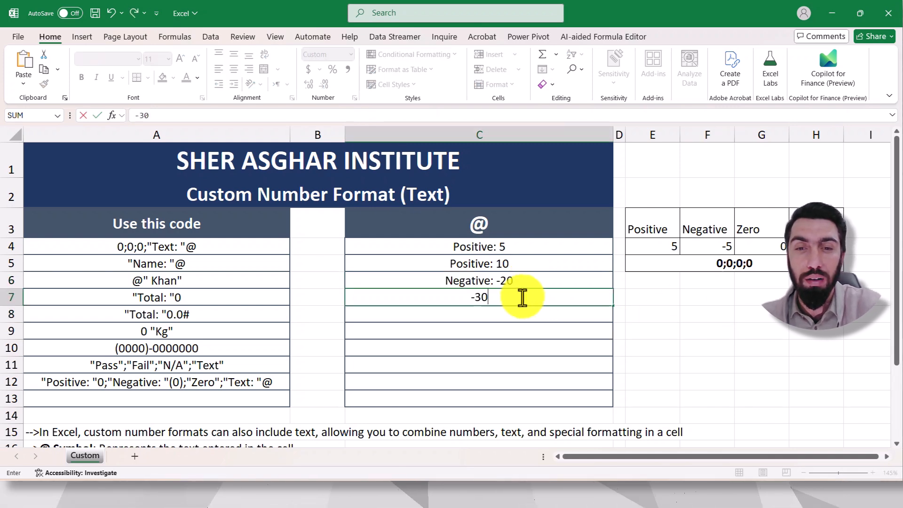
{"action": "left_click", "coordinate": [744, 333]}
Step: Enter 0 in cell C8 to test the labelled zero section
{"action": "left_click", "coordinate": [530, 317]}
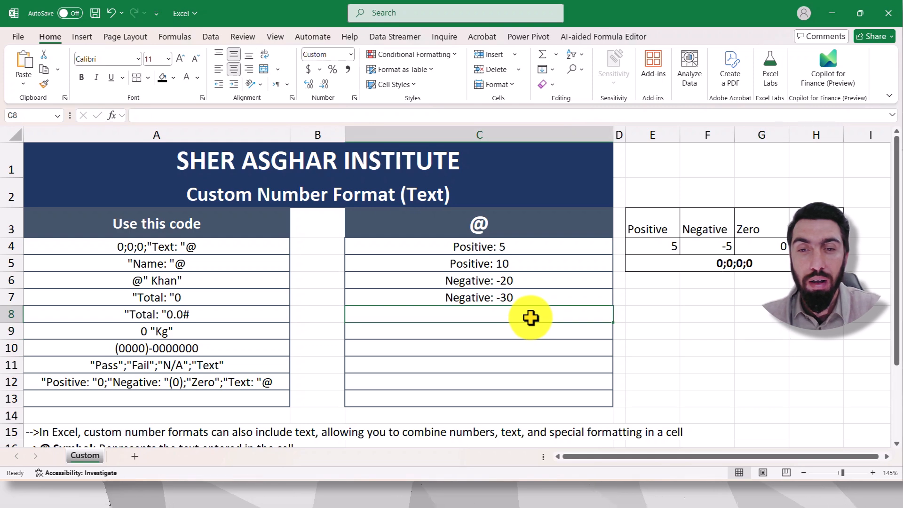
{"action": "type", "text": "0"}
{"action": "left_click", "coordinate": [683, 331]}
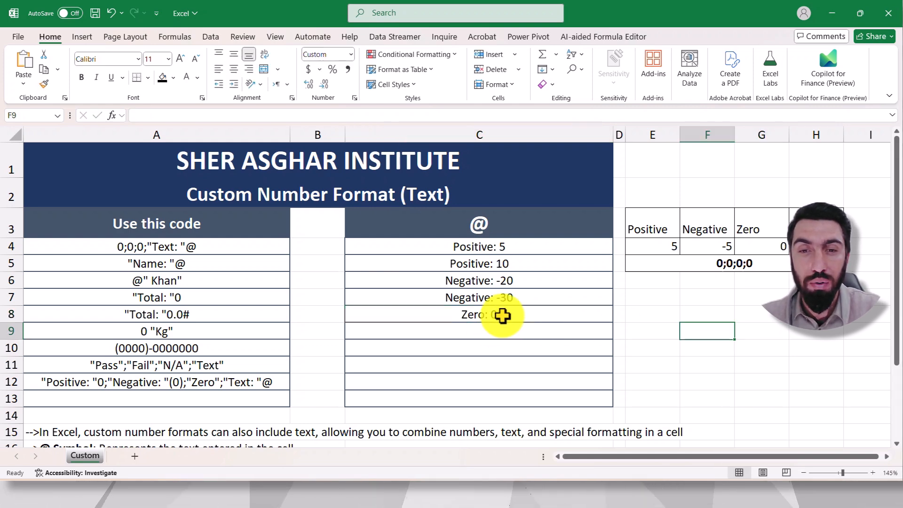
Step: Enter sample first names in cells C9 and C10 to test the labelled text section
{"action": "left_click", "coordinate": [504, 334]}
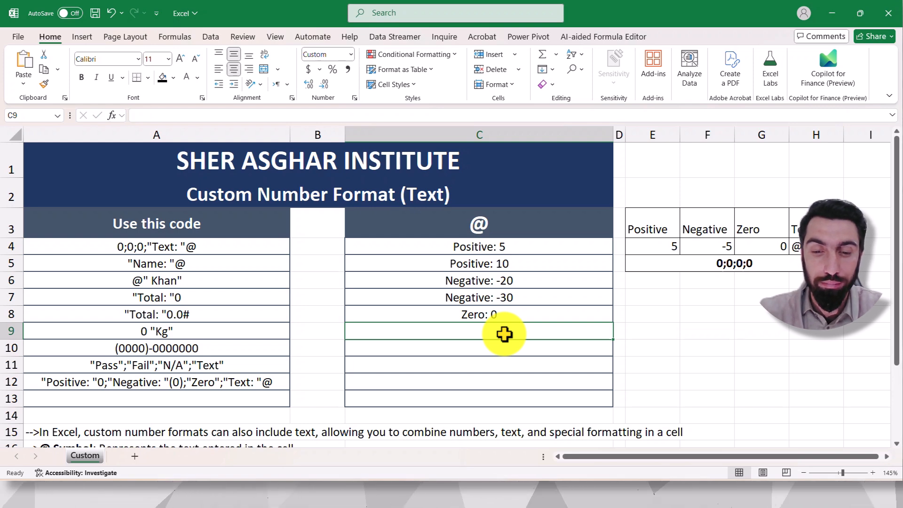
{"action": "type", "text": "Uma"}
{"action": "key", "text": "Return"}
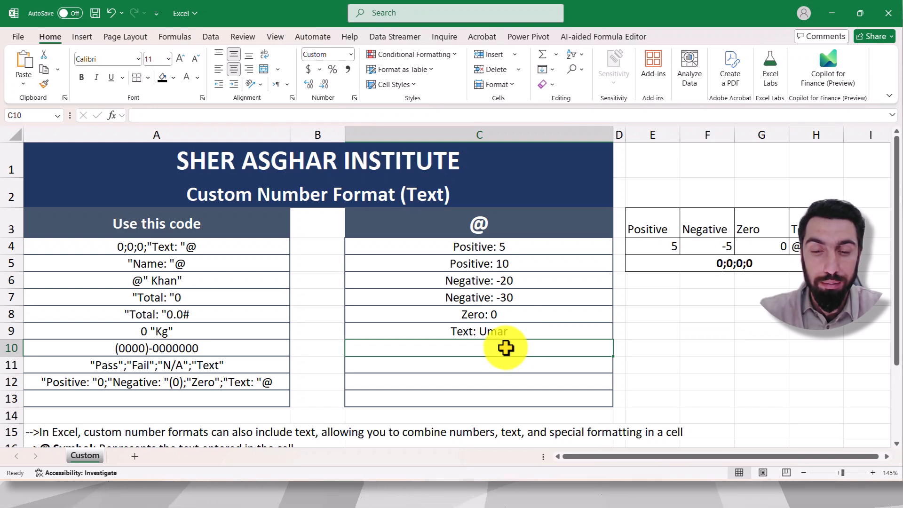
{"action": "type", "text": "Hamza"}
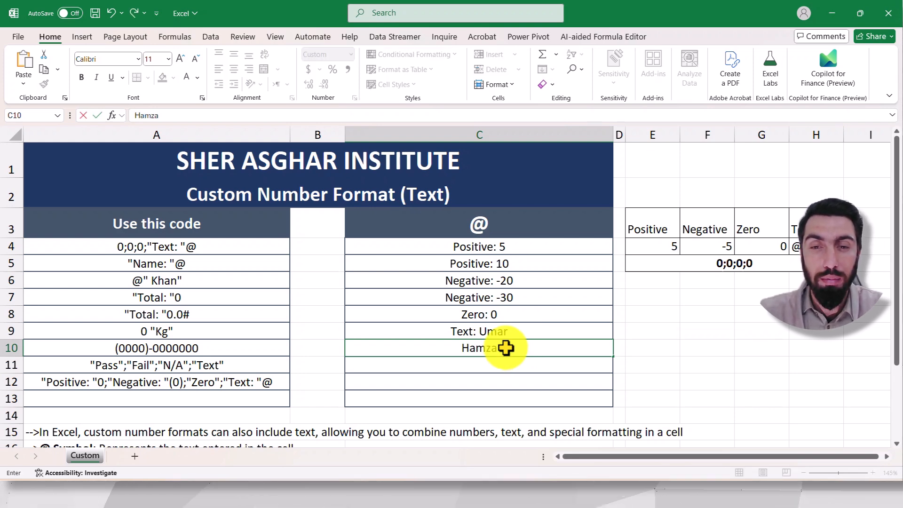
{"action": "key", "text": "Return"}
{"action": "left_click", "coordinate": [653, 349]}
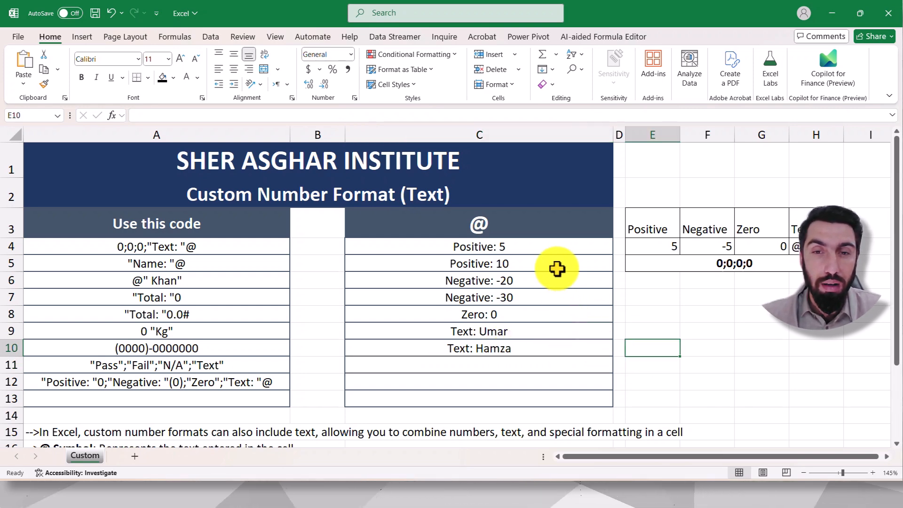
{"action": "left_click_drag", "start_coordinate": [530, 242], "coordinate": [504, 379]}
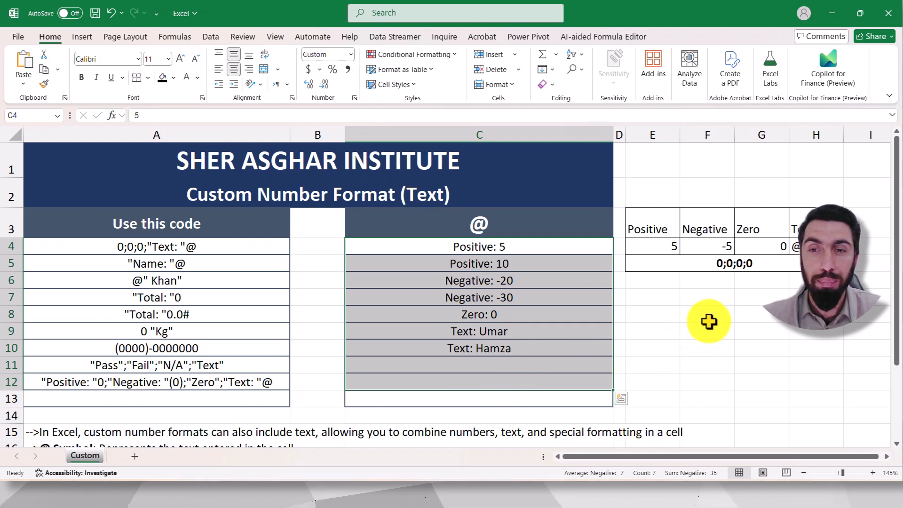
{"action": "left_click", "coordinate": [687, 307]}
{"action": "left_click", "coordinate": [680, 284]}
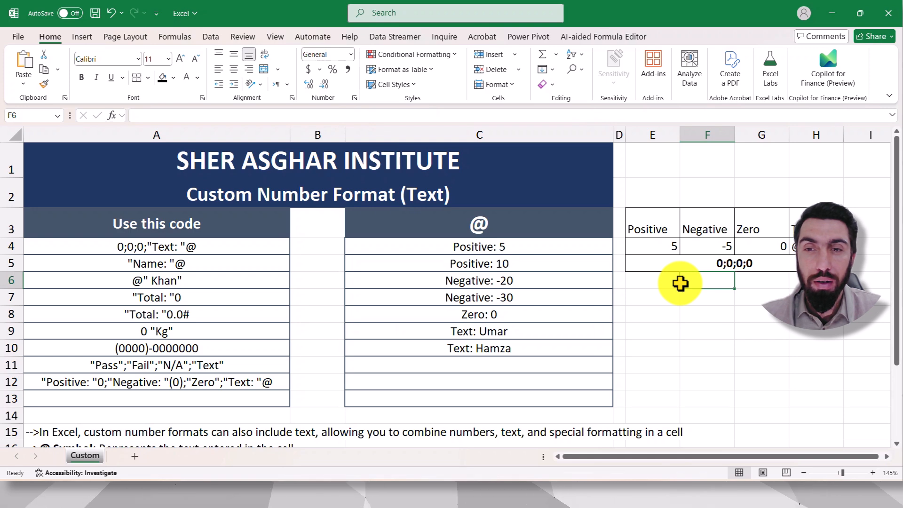
{"action": "left_click", "coordinate": [668, 311]}
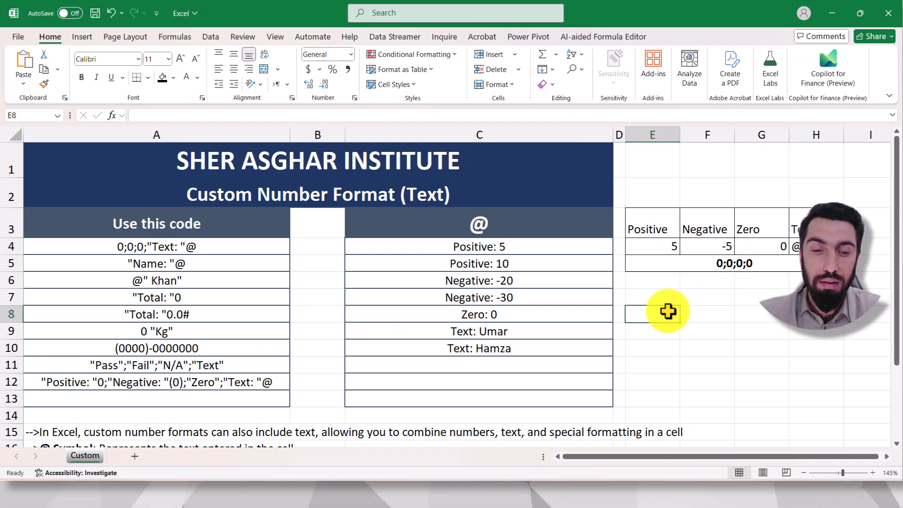
Step: Enter the label Sections in cell E8 and Text in cell E9 below the section reference table
{"action": "type", "text": "Sections"}
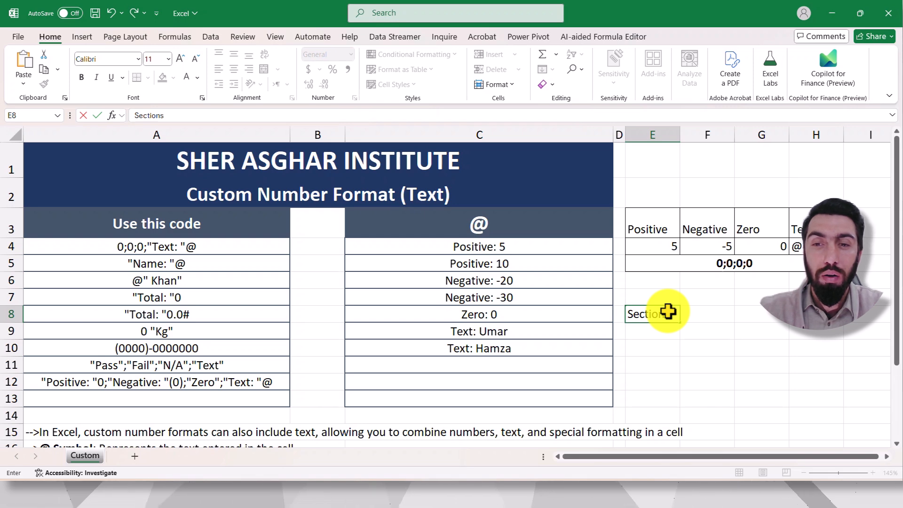
{"action": "key", "text": "Return"}
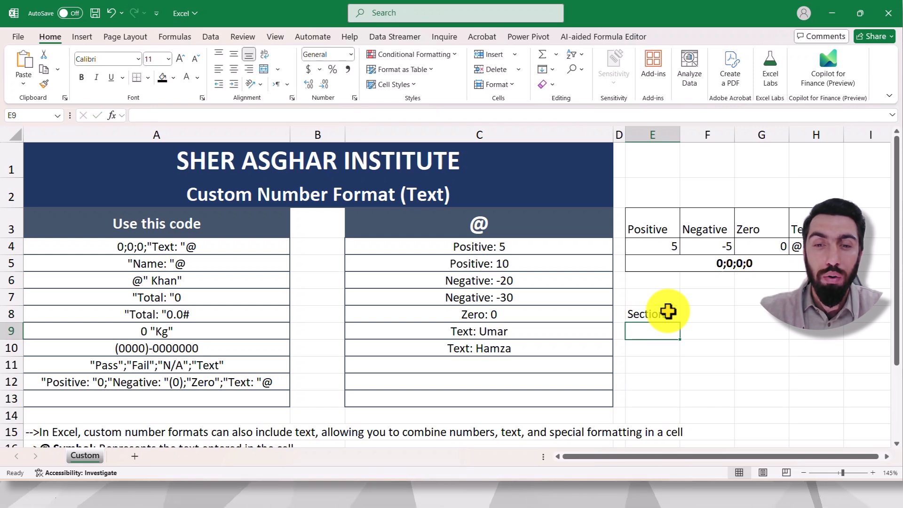
{"action": "type", "text": "Text"}
{"action": "key", "text": "Return"}
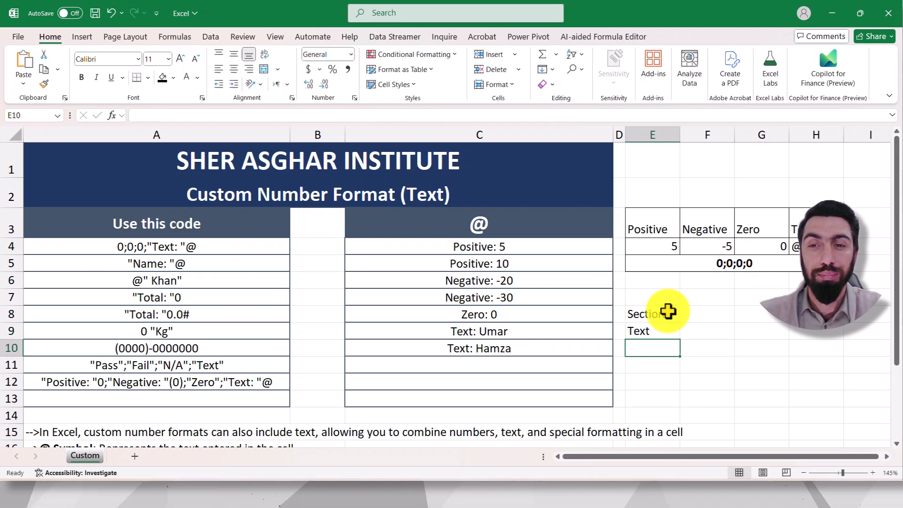
{"action": "left_click", "coordinate": [668, 311]}
{"action": "left_click", "coordinate": [708, 300]}
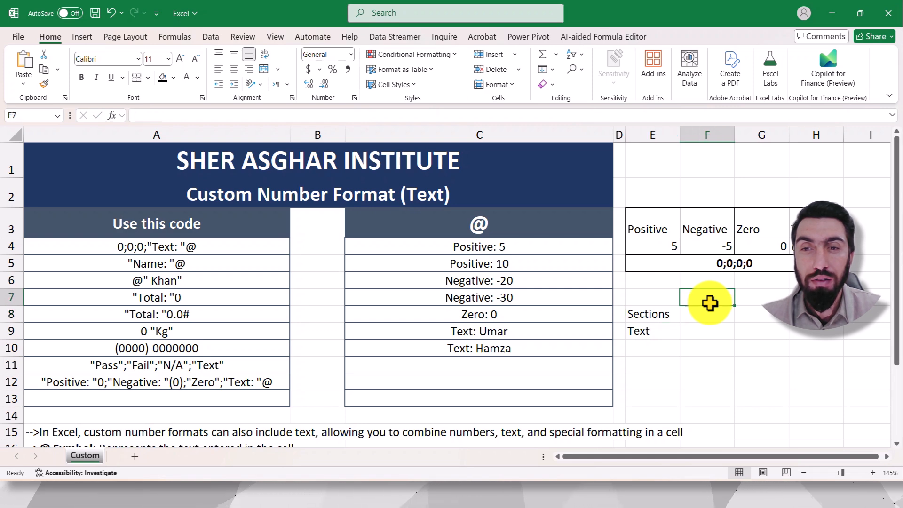
Step: Review the Positive, Negative, Zero and Text sections and their sample values in the reference table at E3:H4
{"action": "left_click_drag", "start_coordinate": [657, 226], "coordinate": [659, 244]}
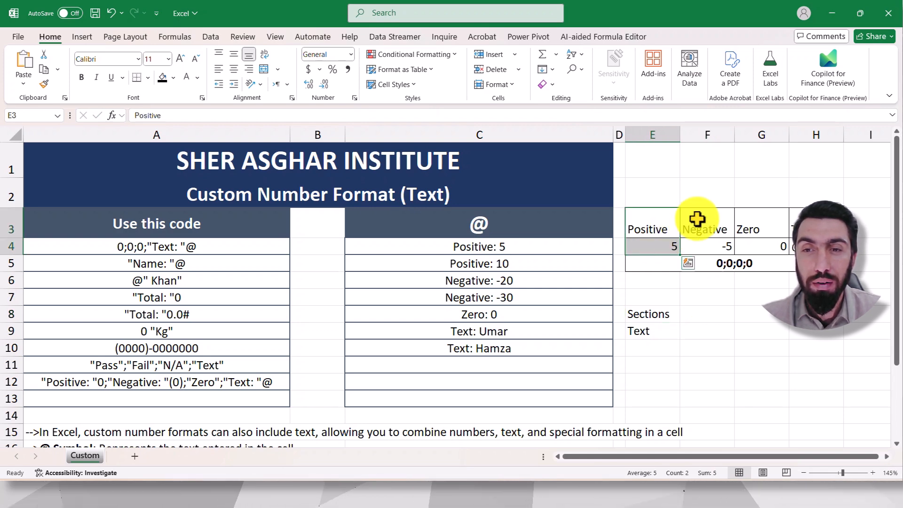
{"action": "left_click_drag", "start_coordinate": [705, 220], "coordinate": [759, 245]}
{"action": "left_click_drag", "start_coordinate": [807, 224], "coordinate": [804, 246]}
{"action": "left_click", "coordinate": [753, 293]}
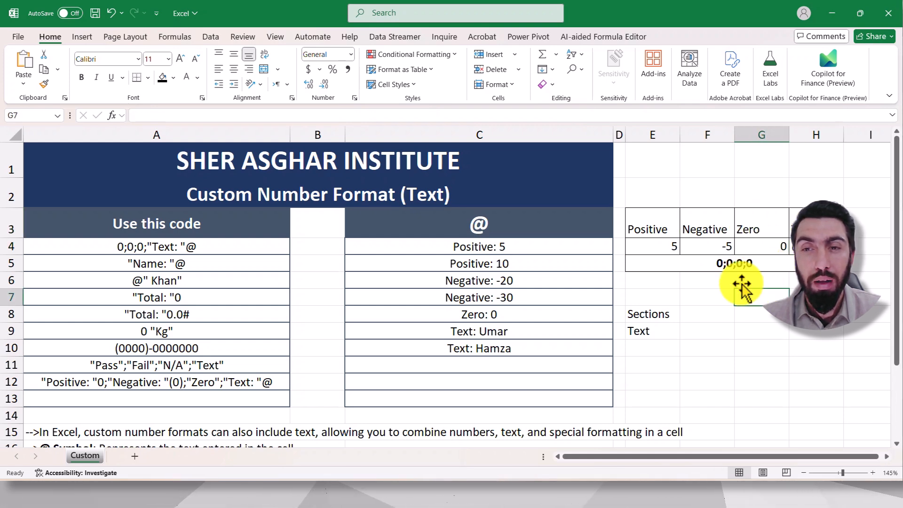
{"action": "left_click_drag", "start_coordinate": [657, 230], "coordinate": [659, 244]}
{"action": "left_click_drag", "start_coordinate": [705, 226], "coordinate": [753, 246]}
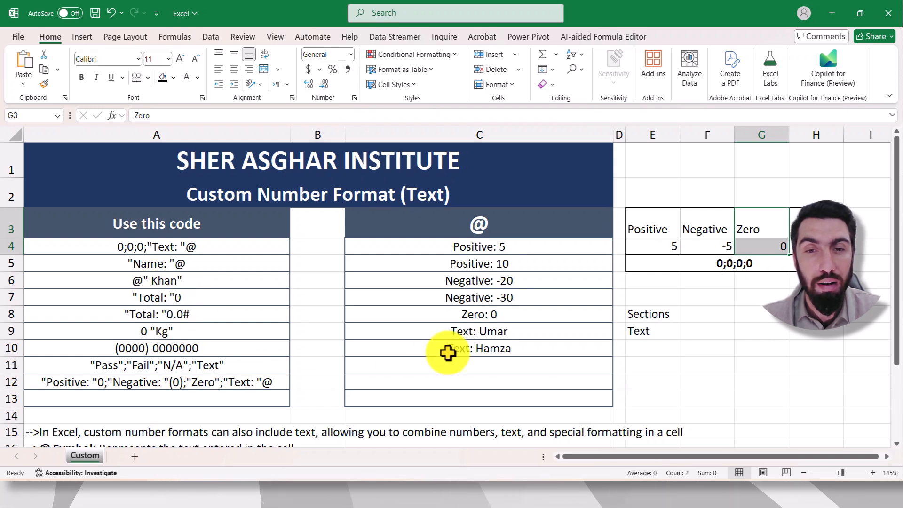
{"action": "left_click", "coordinate": [738, 311]}
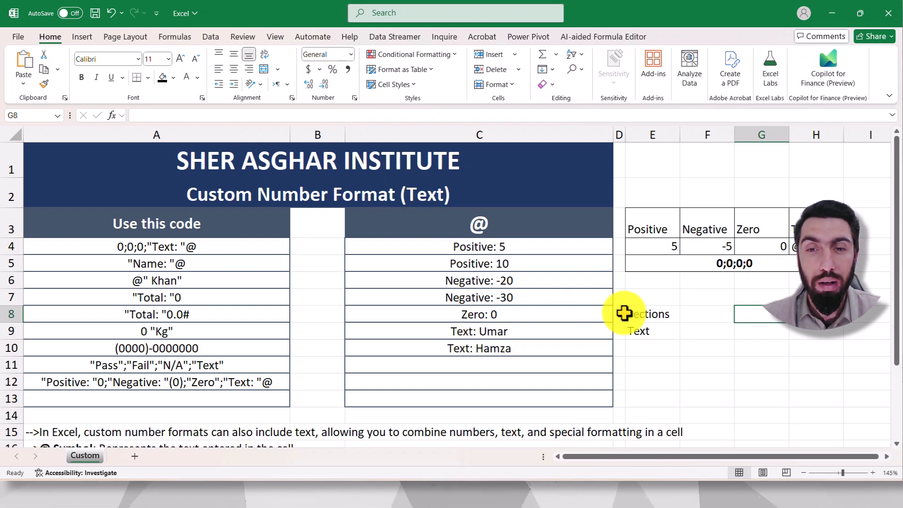
{"action": "left_click", "coordinate": [671, 352]}
Step: Examine the formatted entries in column C, especially the text entries in C9:C10, against the Text section of the reference table
{"action": "left_click", "coordinate": [470, 350]}
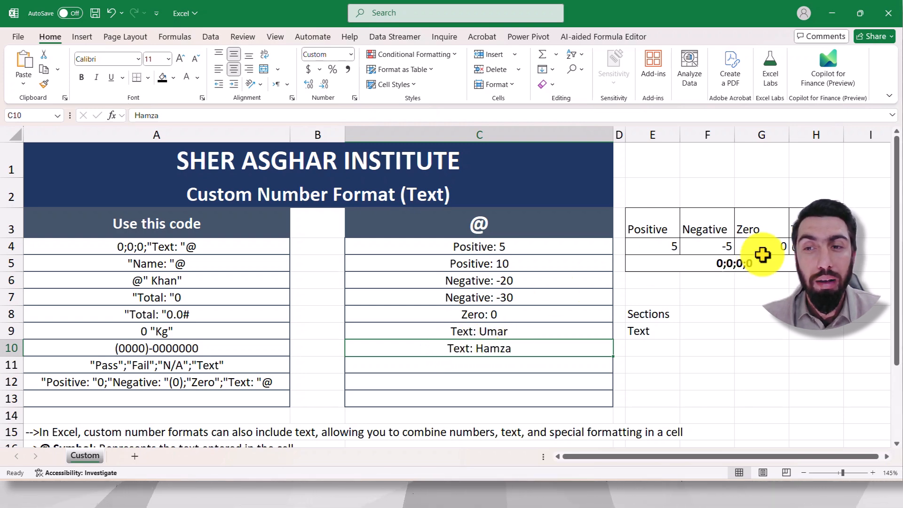
{"action": "scroll", "coordinate": [463, 332], "scroll_direction": "down", "scroll_amount": 1}
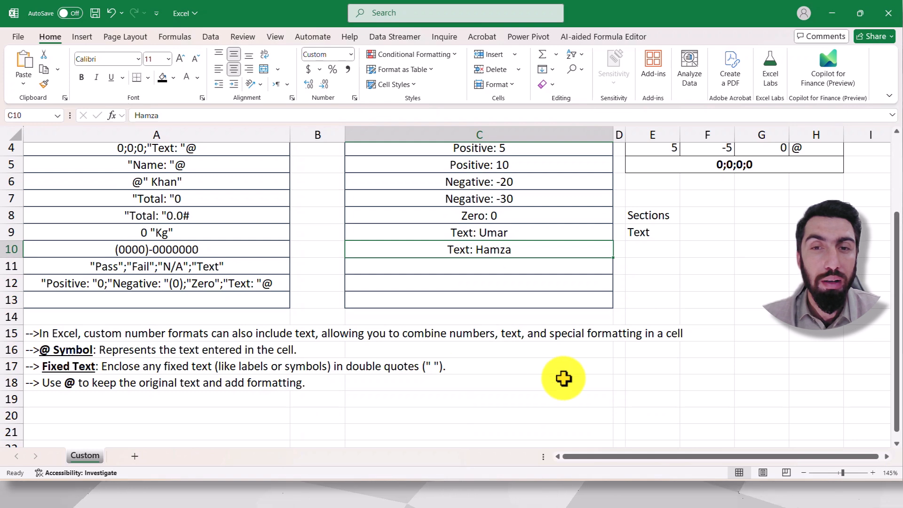
{"action": "scroll", "coordinate": [564, 377], "scroll_direction": "up", "scroll_amount": 1}
{"action": "left_click_drag", "start_coordinate": [510, 248], "coordinate": [506, 386]}
{"action": "left_click_drag", "start_coordinate": [508, 392], "coordinate": [494, 252]}
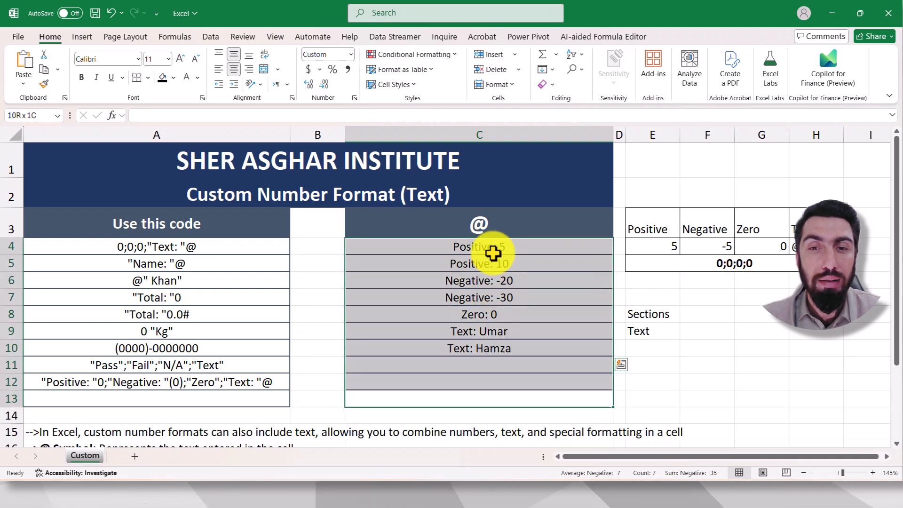
{"action": "left_click", "coordinate": [762, 361]}
{"action": "left_click_drag", "start_coordinate": [476, 330], "coordinate": [482, 345]}
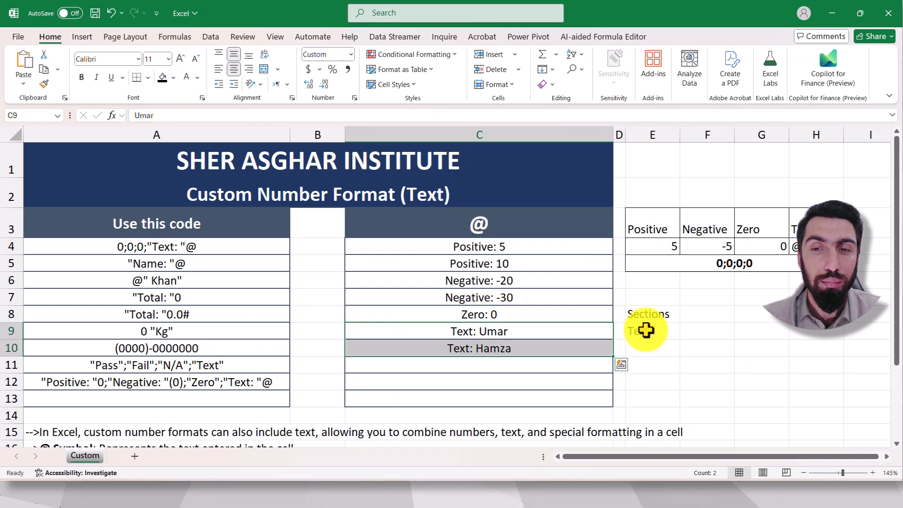
{"action": "left_click", "coordinate": [719, 344]}
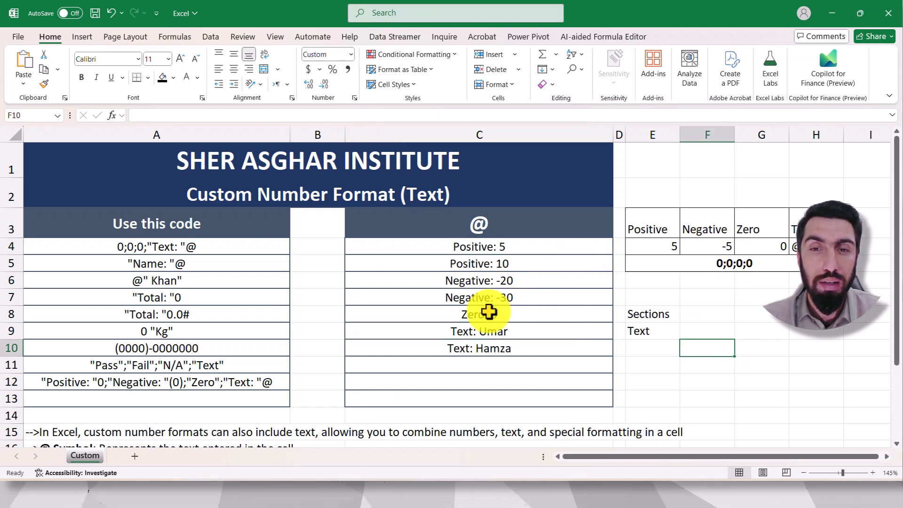
{"action": "left_click", "coordinate": [707, 295]}
{"action": "left_click", "coordinate": [795, 223]}
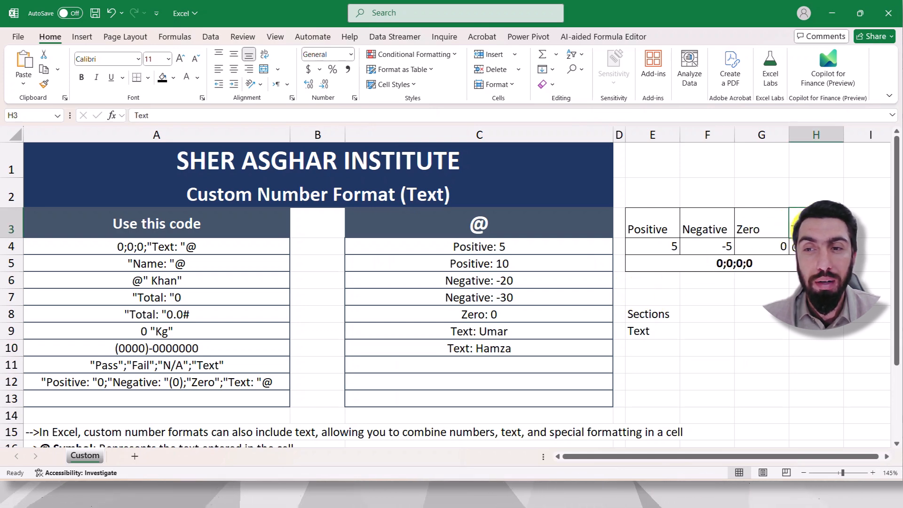
{"action": "left_click", "coordinate": [801, 314]}
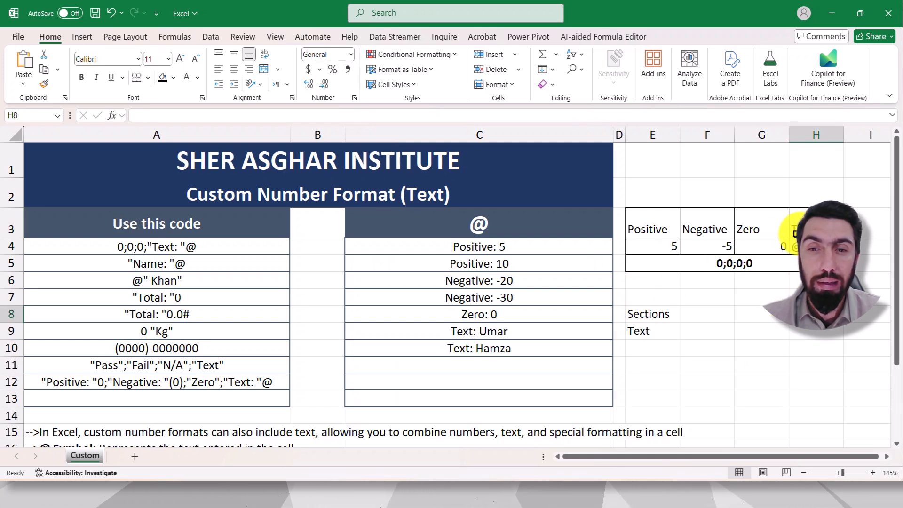
{"action": "scroll", "coordinate": [560, 359], "scroll_direction": "down", "scroll_amount": 1}
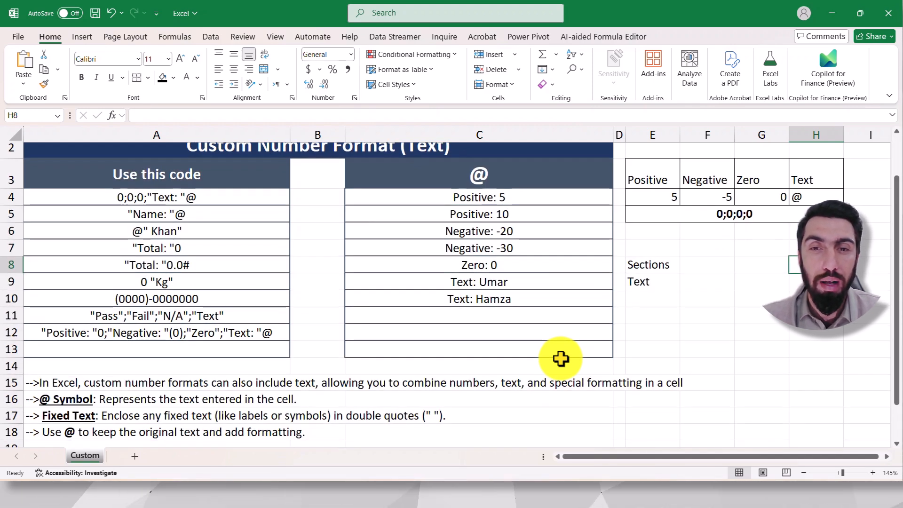
{"action": "left_click_drag", "start_coordinate": [712, 268], "coordinate": [717, 333]}
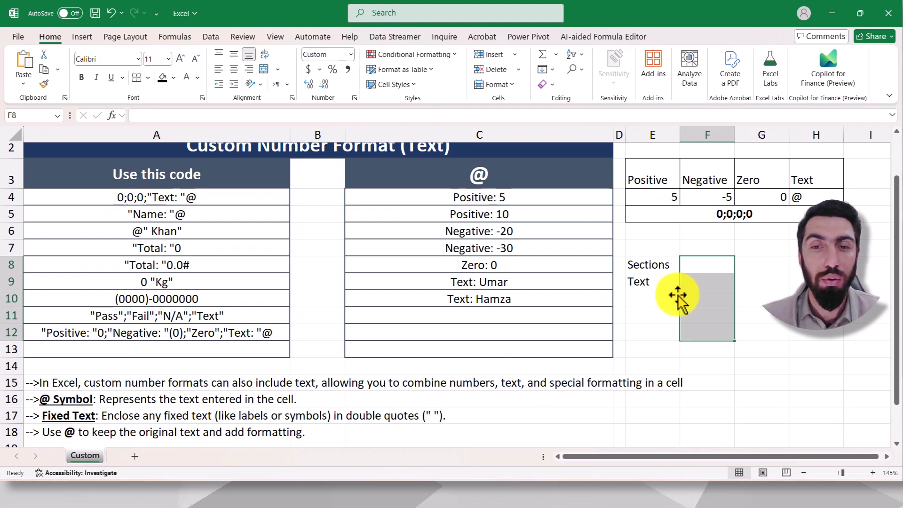
{"action": "scroll", "coordinate": [678, 295], "scroll_direction": "up", "scroll_amount": 1}
{"action": "scroll", "coordinate": [678, 294], "scroll_direction": "down", "scroll_amount": 1}
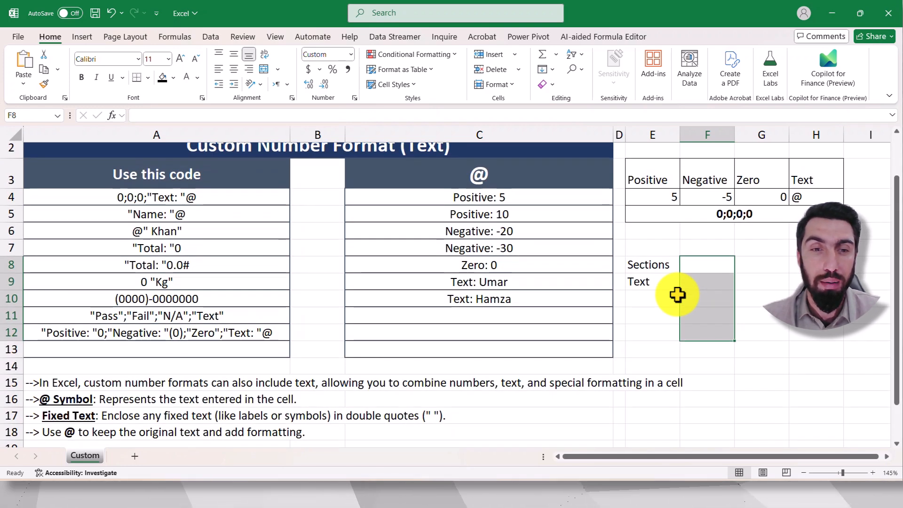
{"action": "scroll", "coordinate": [633, 312], "scroll_direction": "down", "scroll_amount": 1}
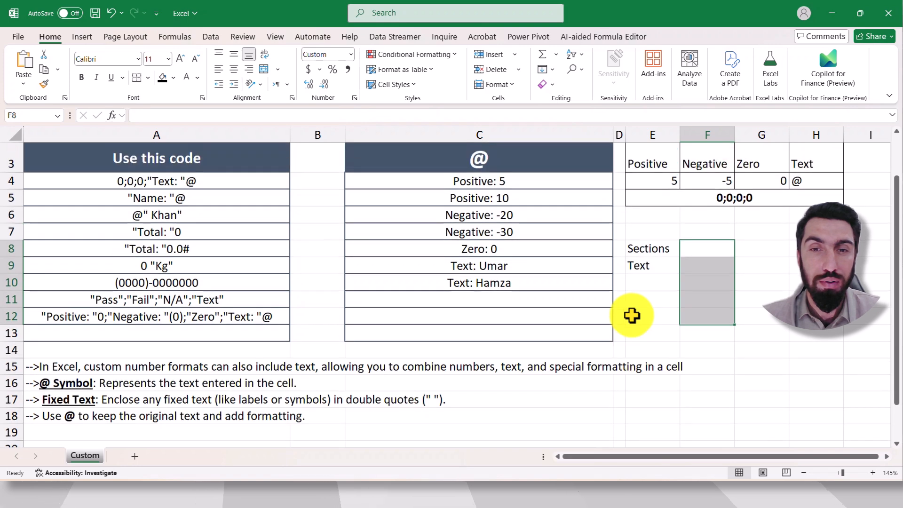
{"action": "scroll", "coordinate": [632, 315], "scroll_direction": "up", "scroll_amount": 1}
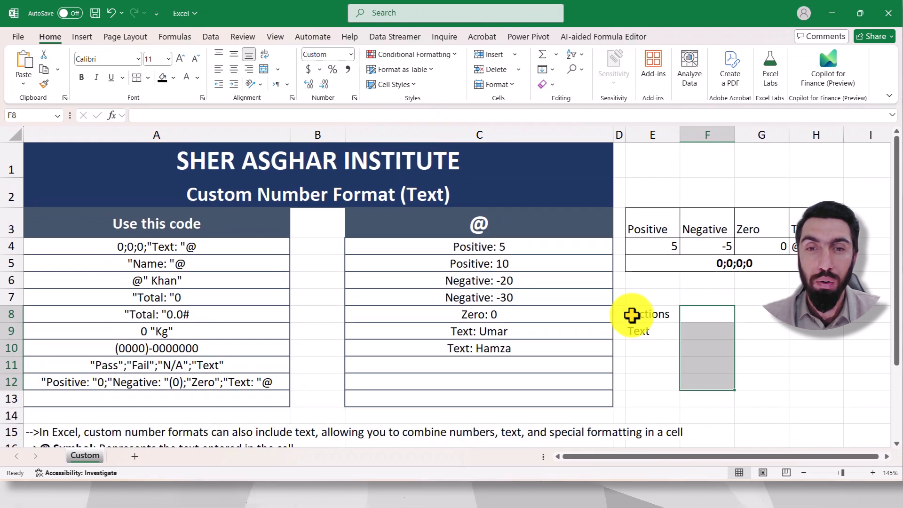